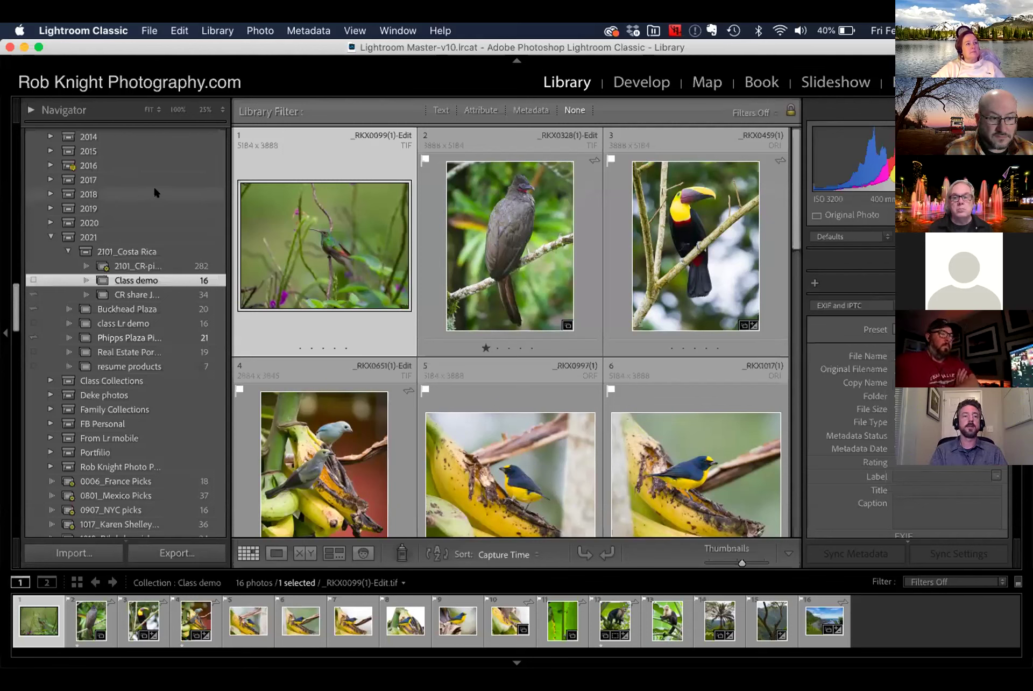
# Review the catalog's photo categories and the drives and collections listed in the library
pyautogui.scroll(10, 153, 185)
pyautogui.scroll(15, 155, 191)
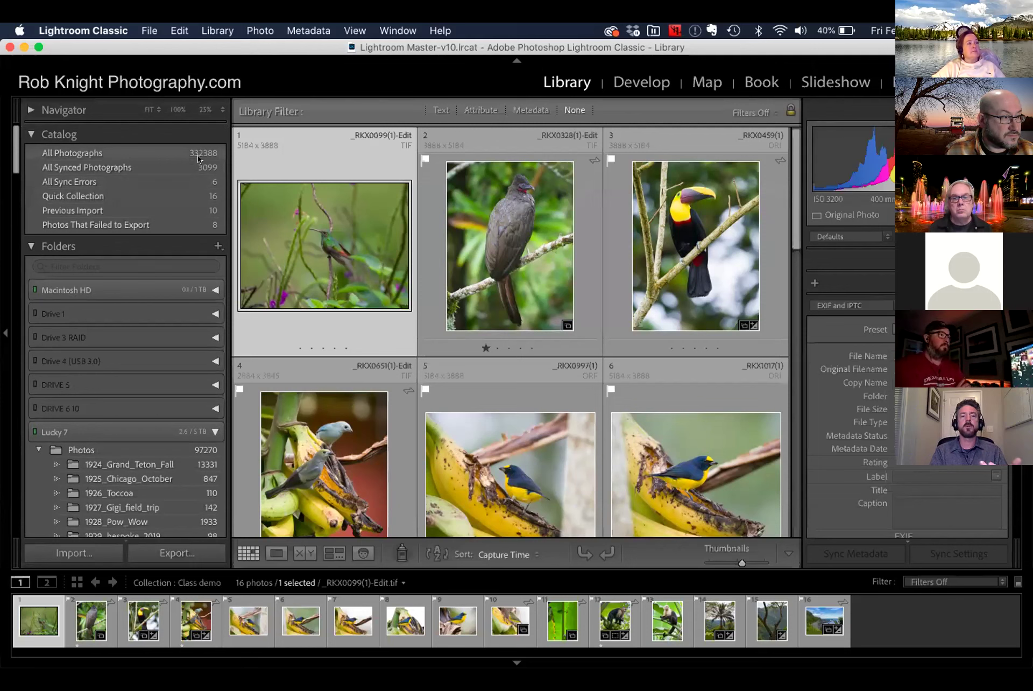
pyautogui.scroll(-15, 198, 156)
pyautogui.scroll(-15, 198, 155)
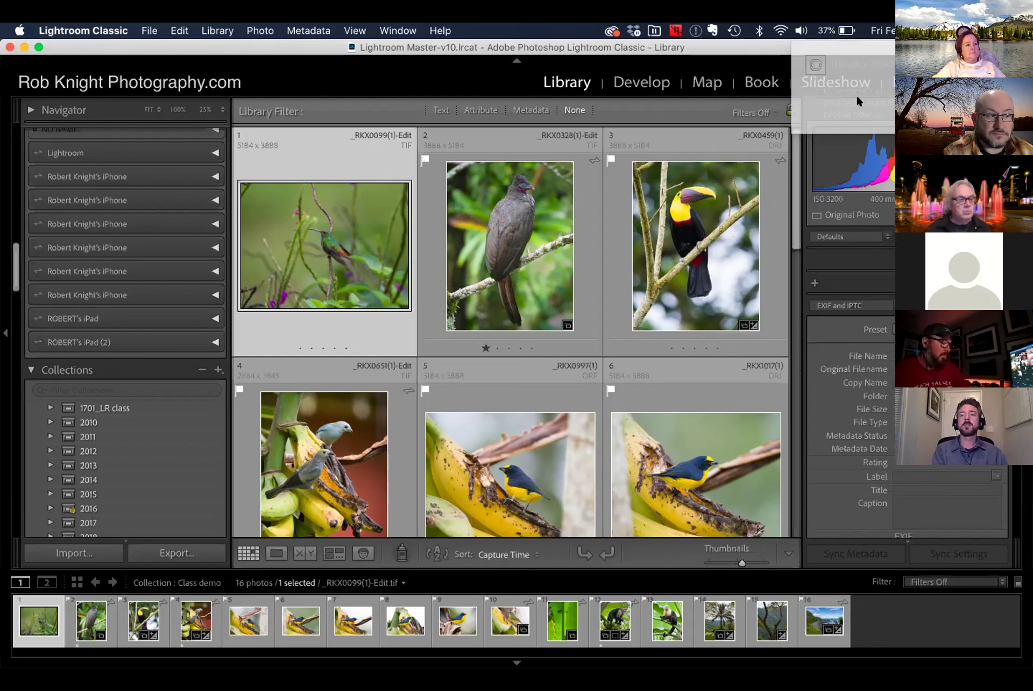
pyautogui.click(829, 51)
pyautogui.click(719, 45)
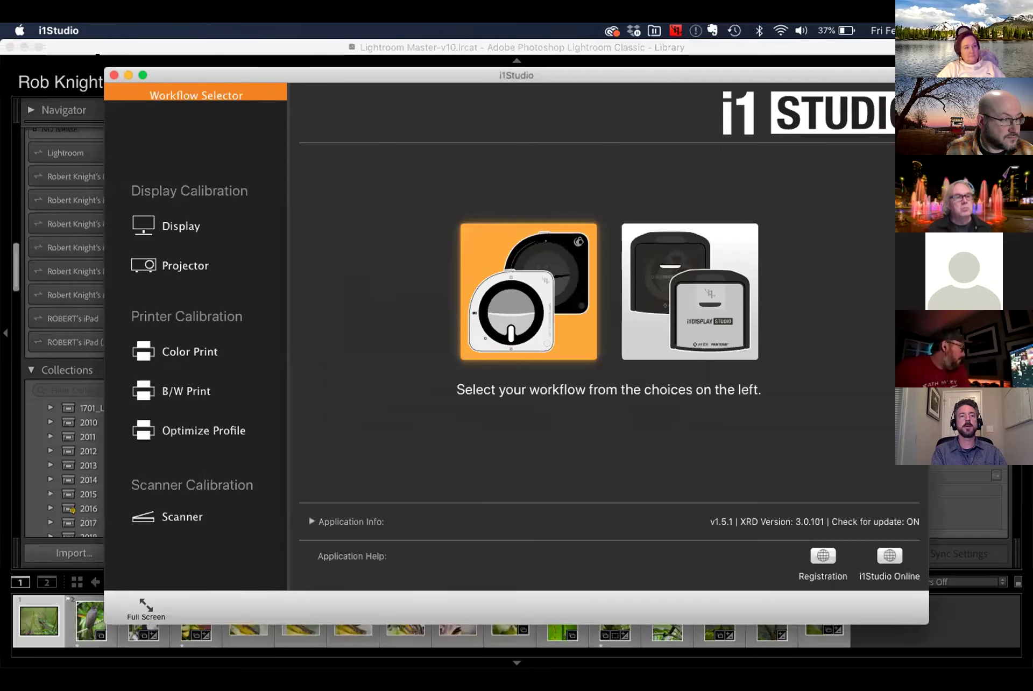
pyautogui.click(484, 53)
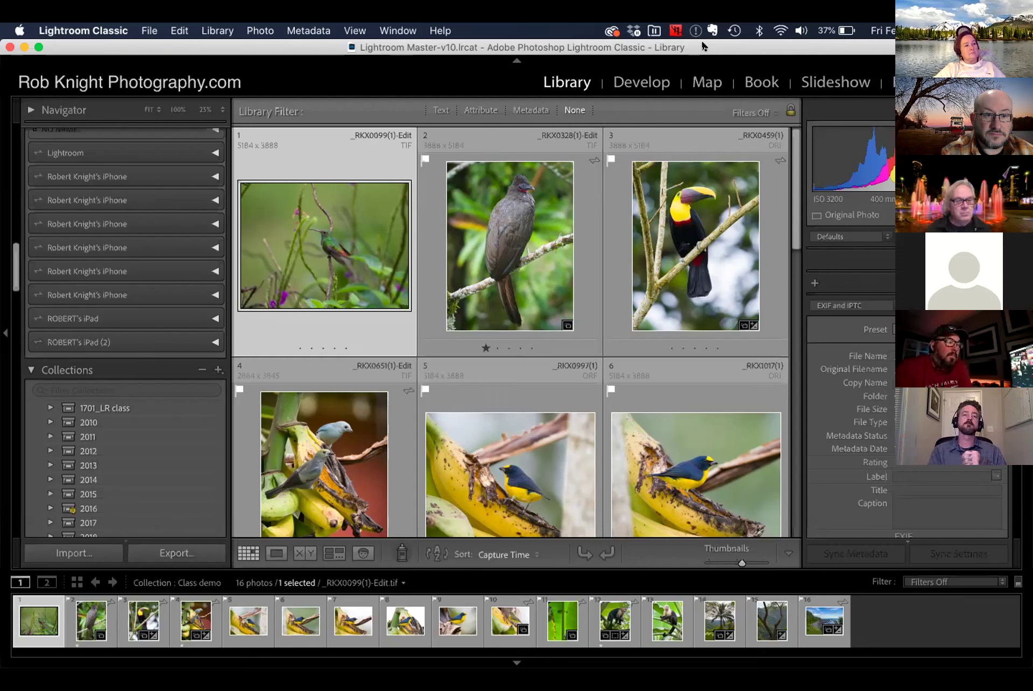
# Examine the drives and their photo folders, checking the connection status of DRIVE 6 10
pyautogui.scroll(15, 173, 220)
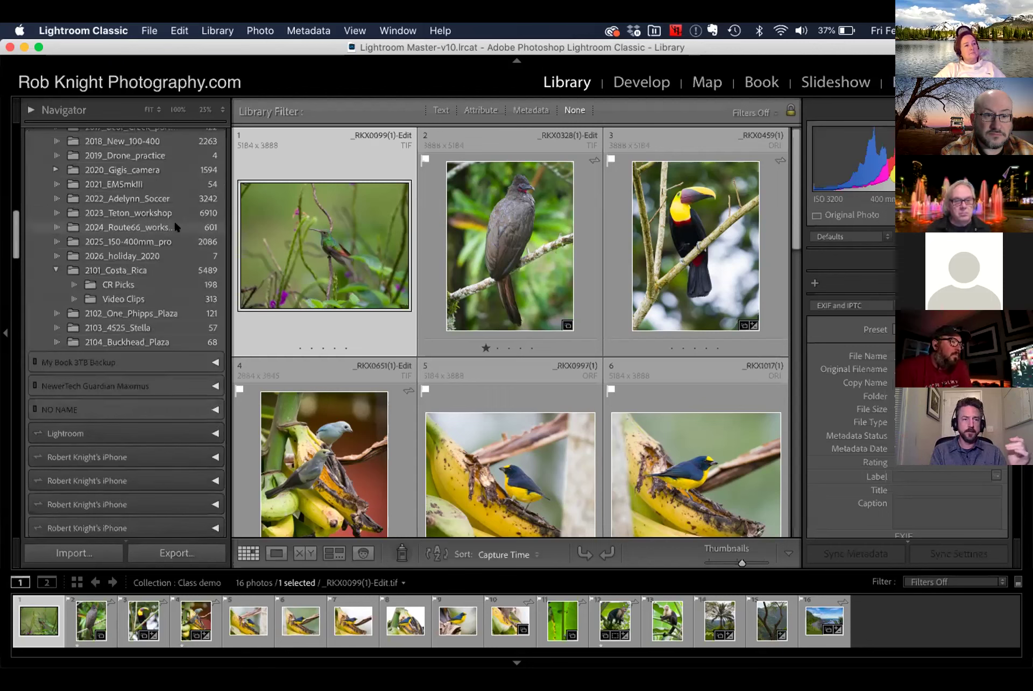
pyautogui.scroll(-5, 174, 225)
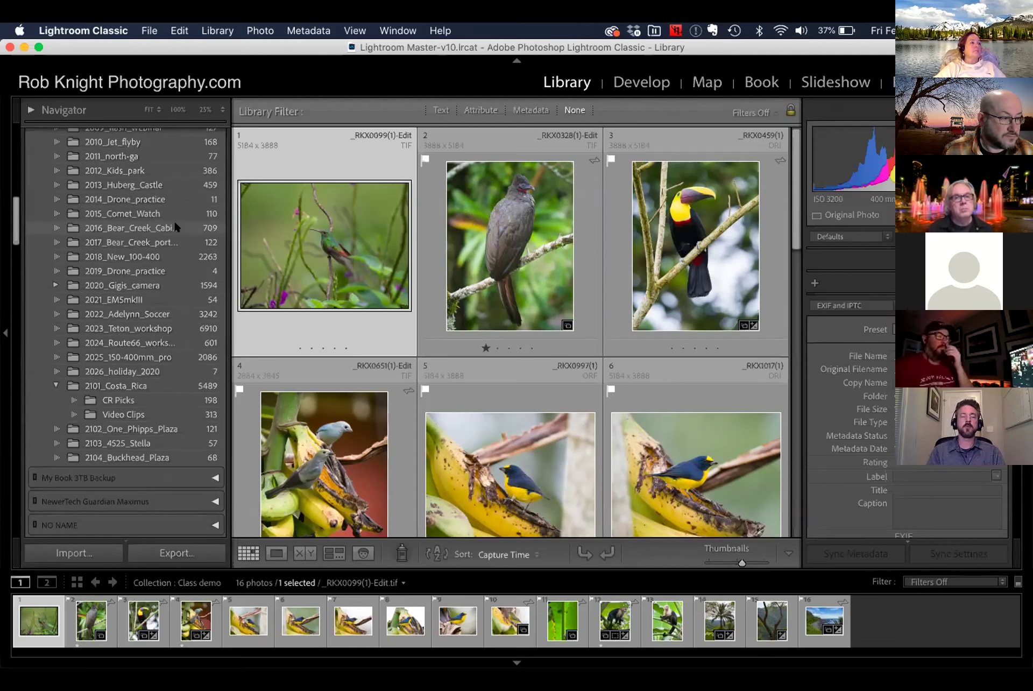
pyautogui.scroll(15, 175, 225)
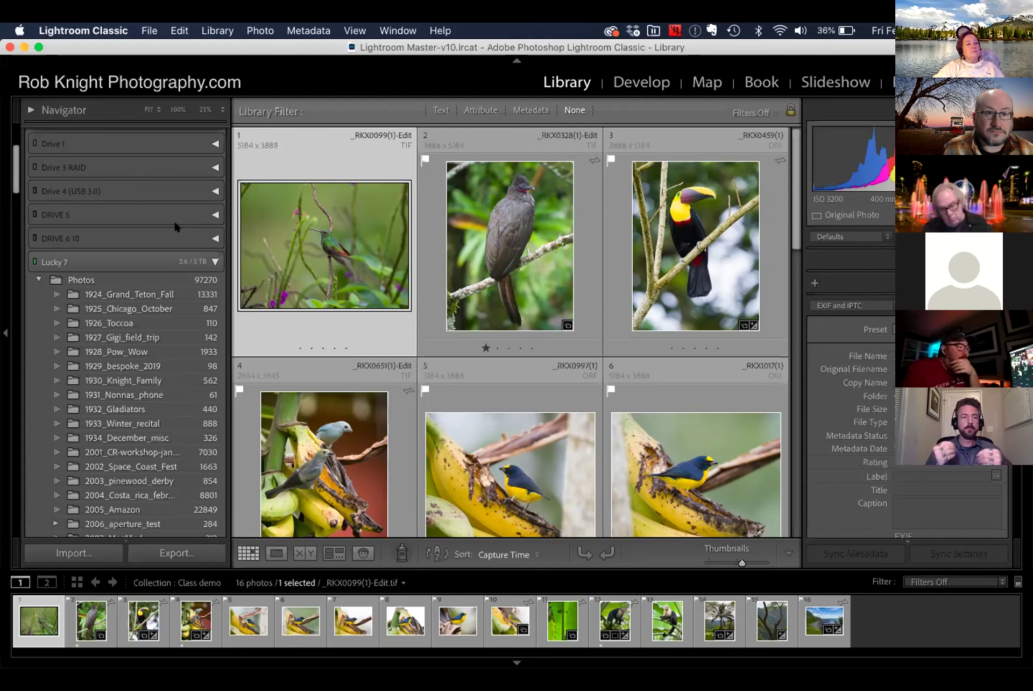
pyautogui.scroll(5, 173, 219)
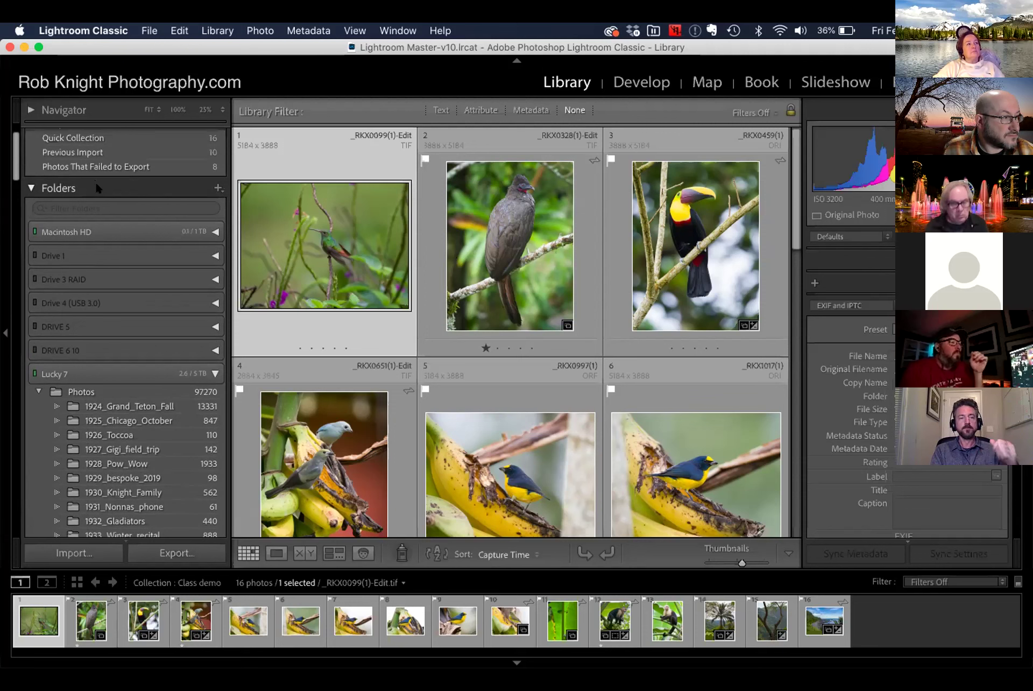
pyautogui.scroll(-3, 98, 188)
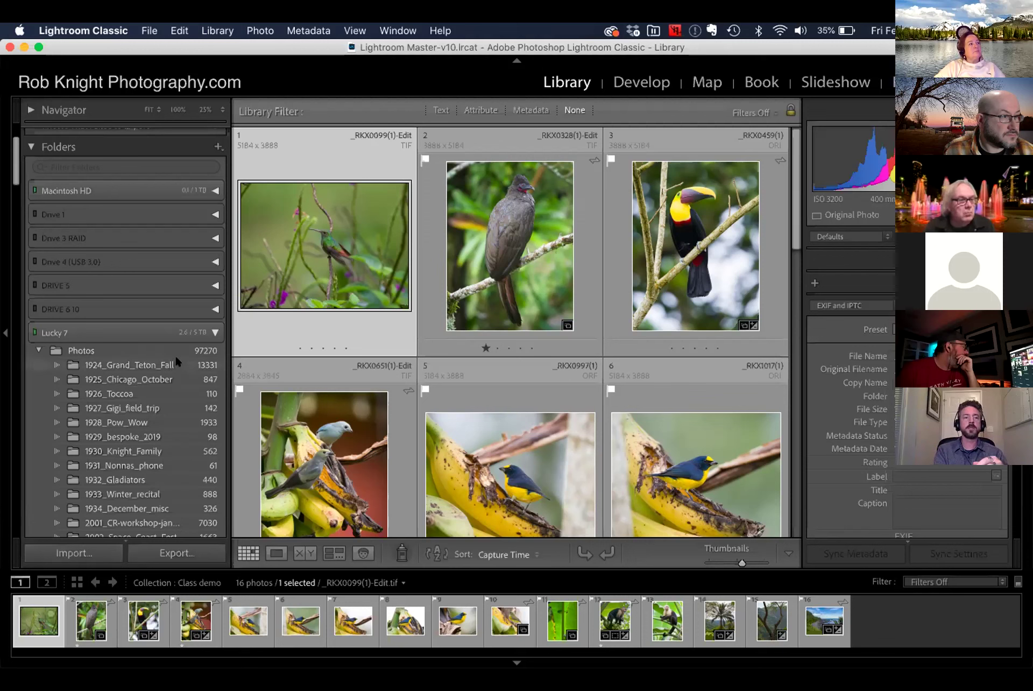
pyautogui.scroll(-1, 151, 247)
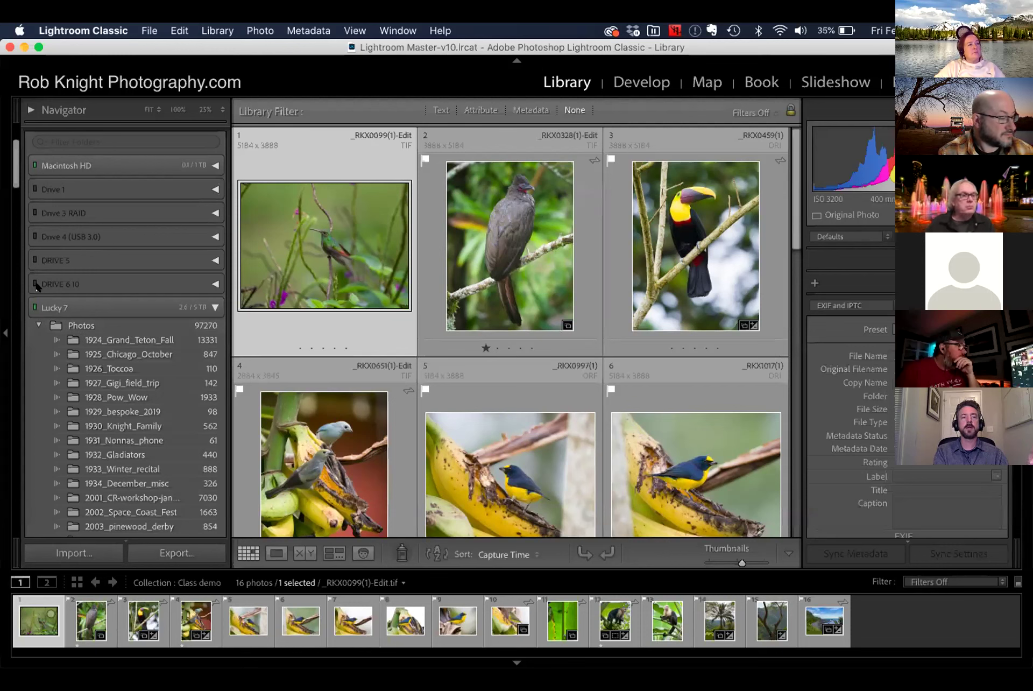
pyautogui.moveTo(36, 285)
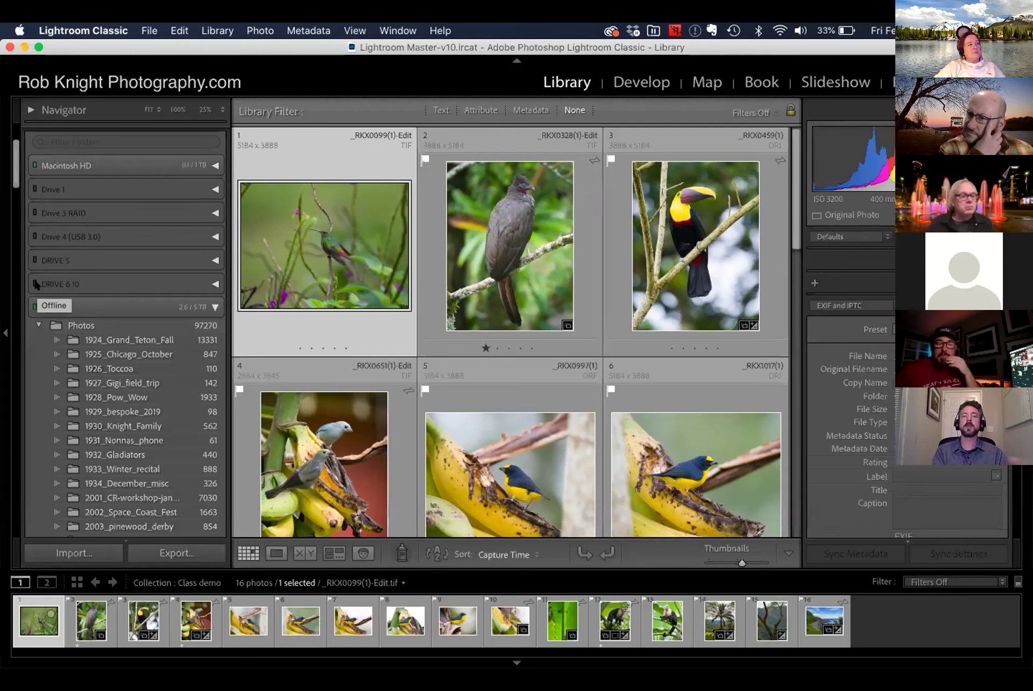
# Expand DRIVE 6 10 and open its 1619_Raven_Cliffs folder to browse the photos
pyautogui.click(167, 285)
pyautogui.scroll(-10, 189, 304)
pyautogui.scroll(-3, 188, 297)
pyautogui.click(143, 297)
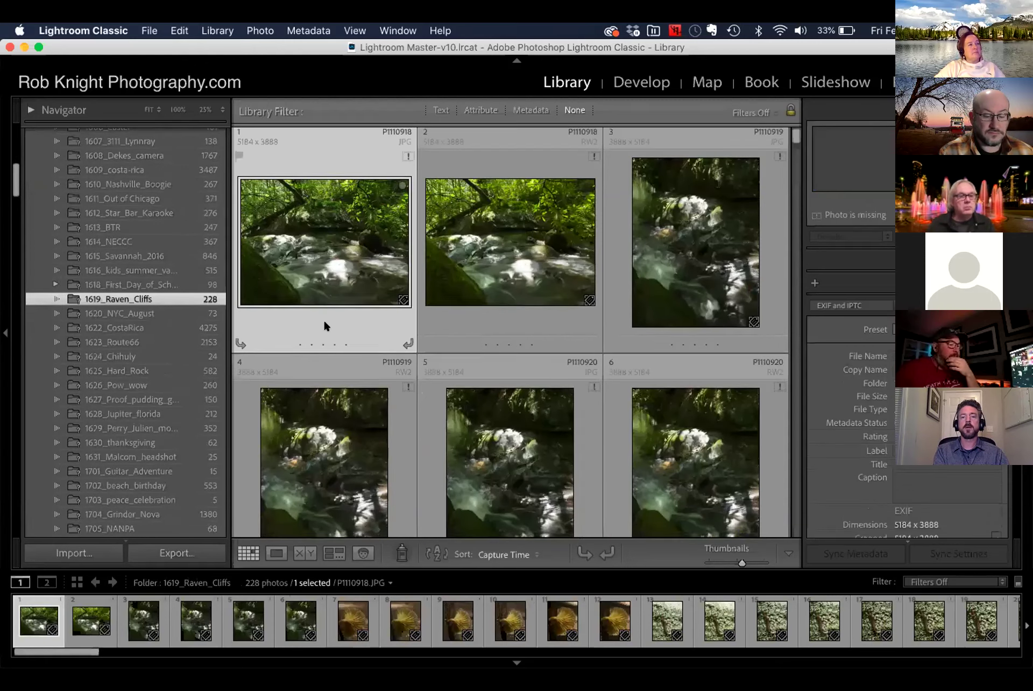
pyautogui.scroll(-15, 324, 319)
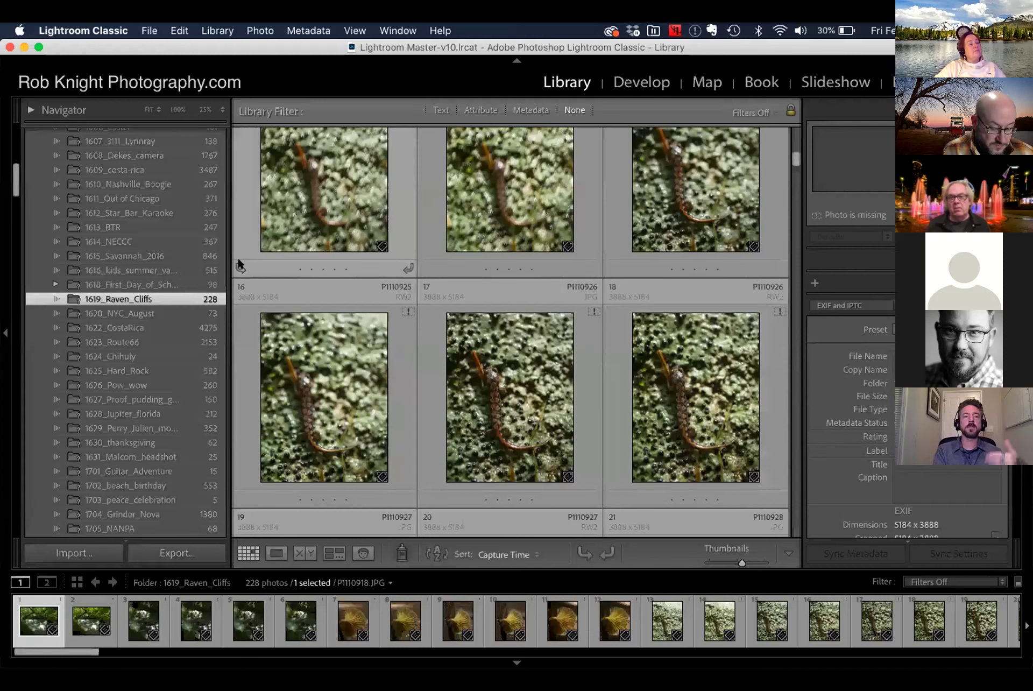
# Collapse DRIVE 6 10 and briefly inspect the folder contents of Drive 1 and Drive 3 RAID
pyautogui.scroll(5, 172, 205)
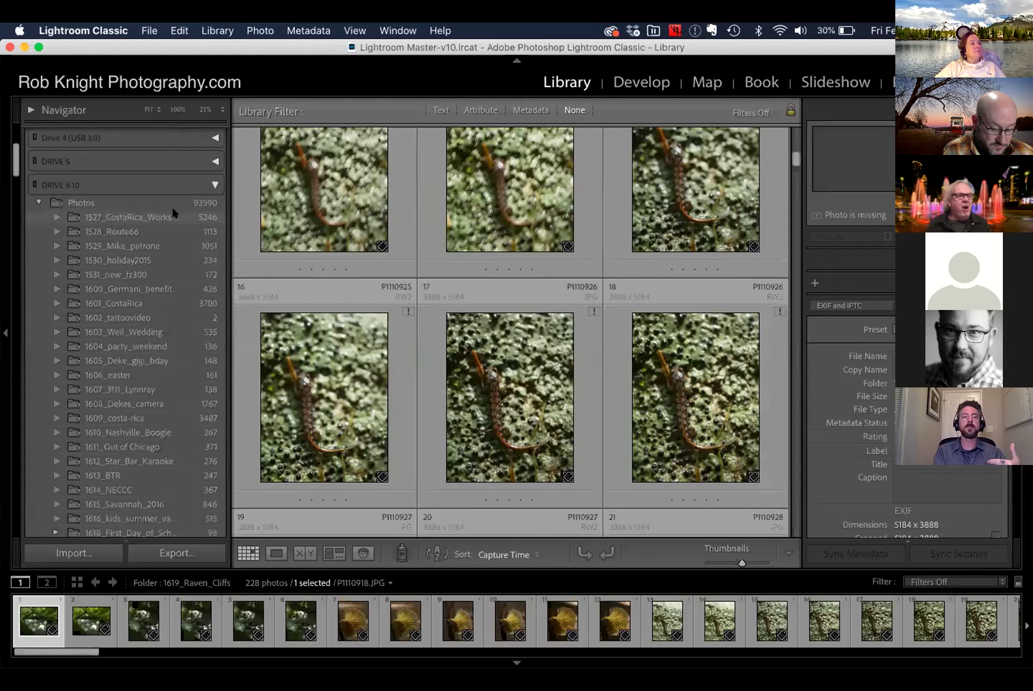
pyautogui.click(196, 186)
pyautogui.scroll(3, 193, 205)
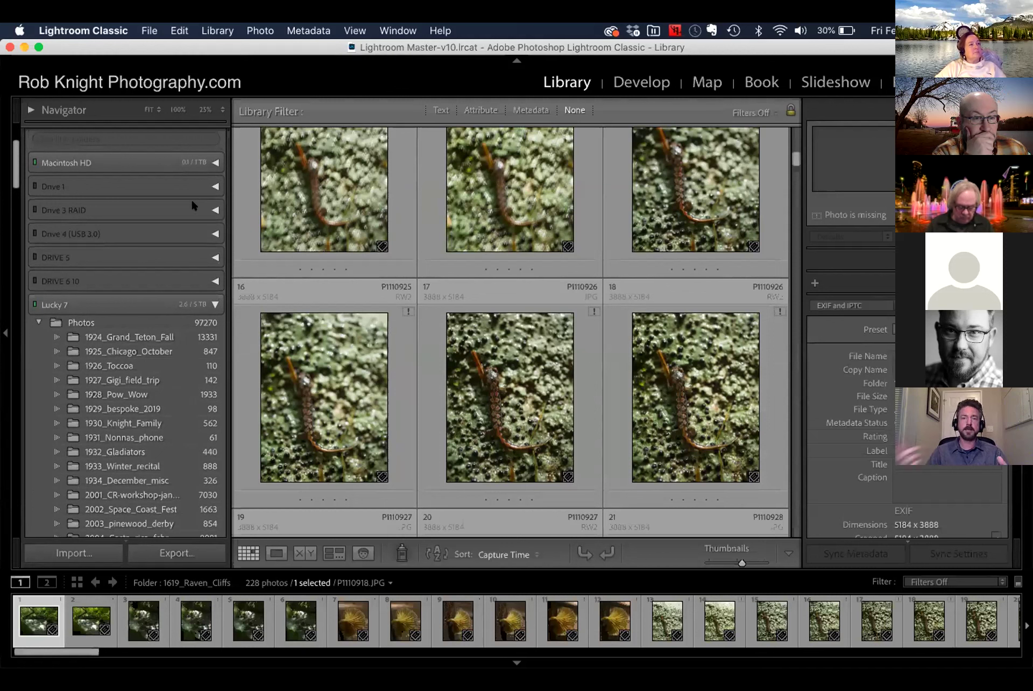
pyautogui.click(215, 187)
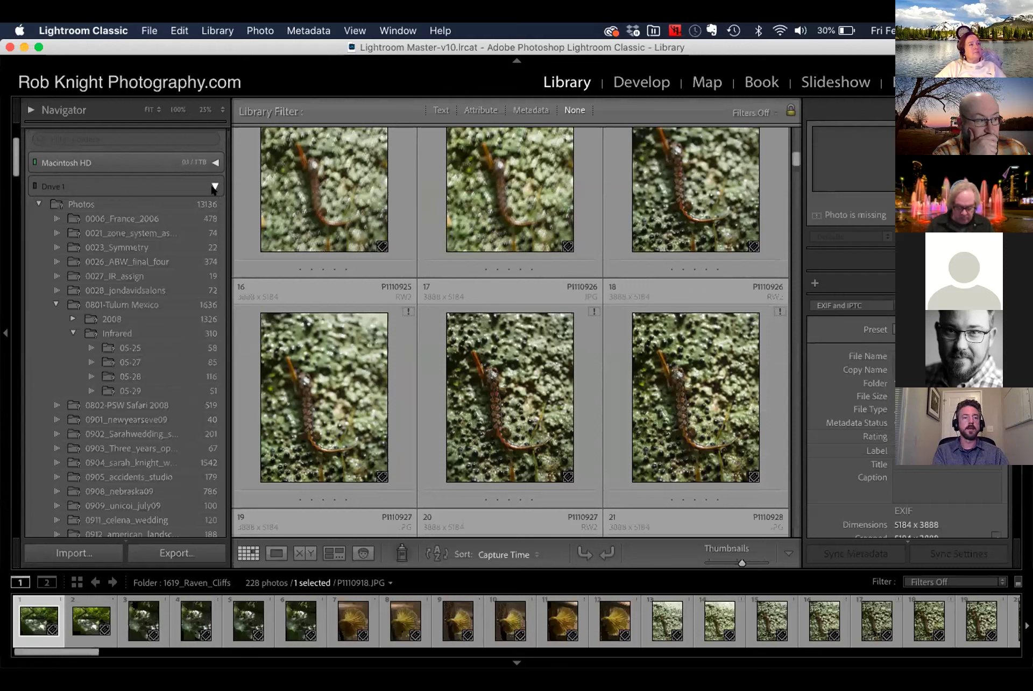
pyautogui.click(214, 186)
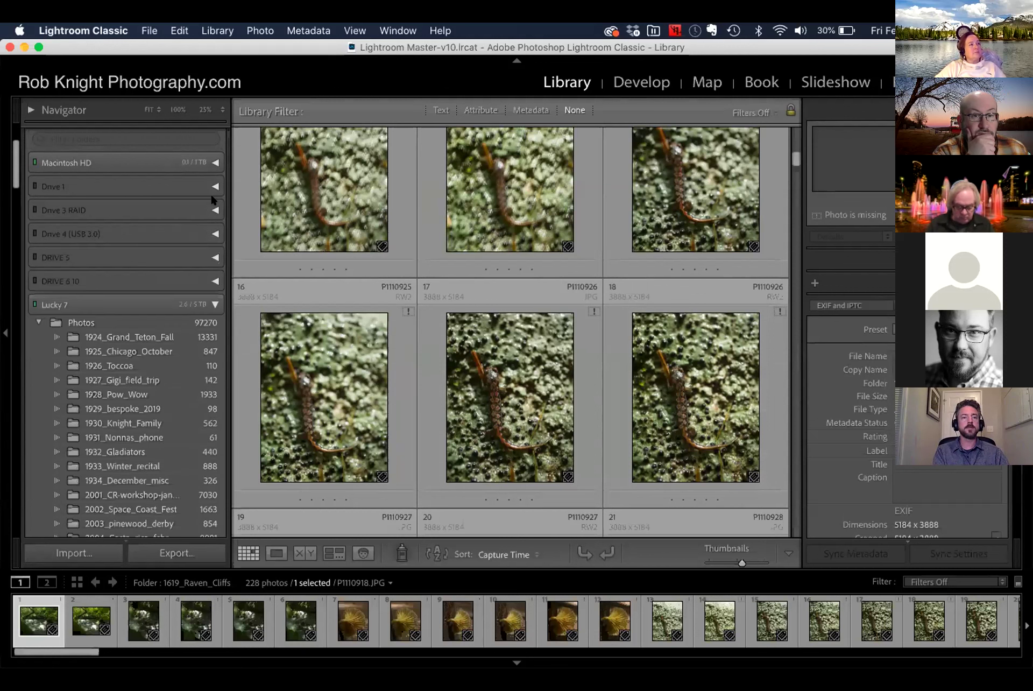
pyautogui.click(214, 208)
pyautogui.click(214, 208)
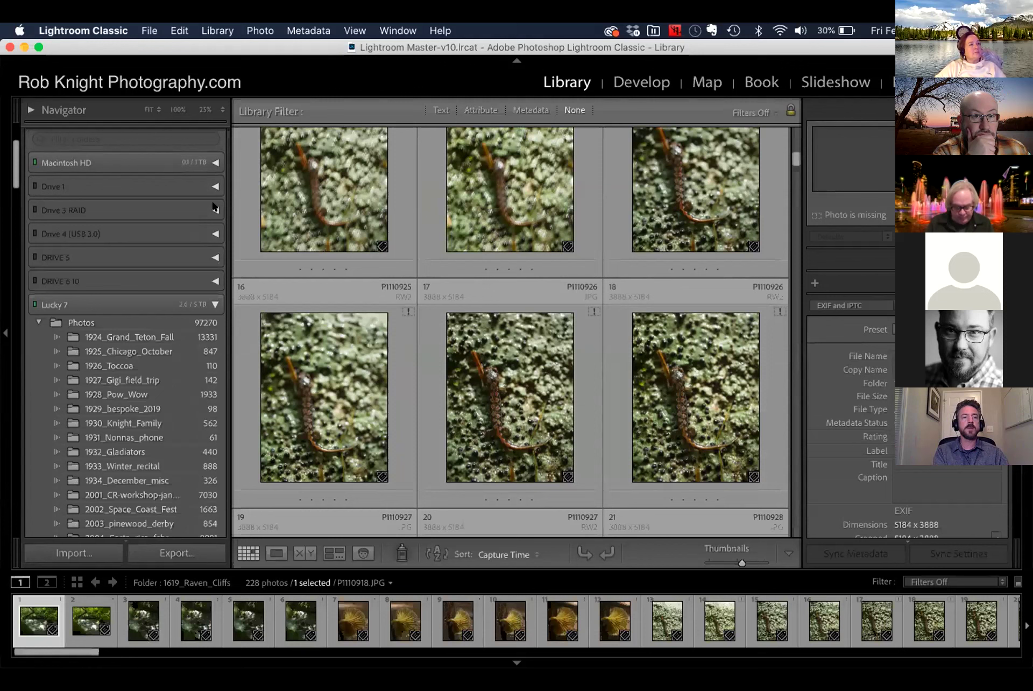
# Examine the folder naming and order on the Lucky 7 drive, from 1924_Grand_Teton_Fall to 2104_Buckhead_Plaza
pyautogui.scroll(-2, 142, 339)
pyautogui.scroll(-5, 141, 341)
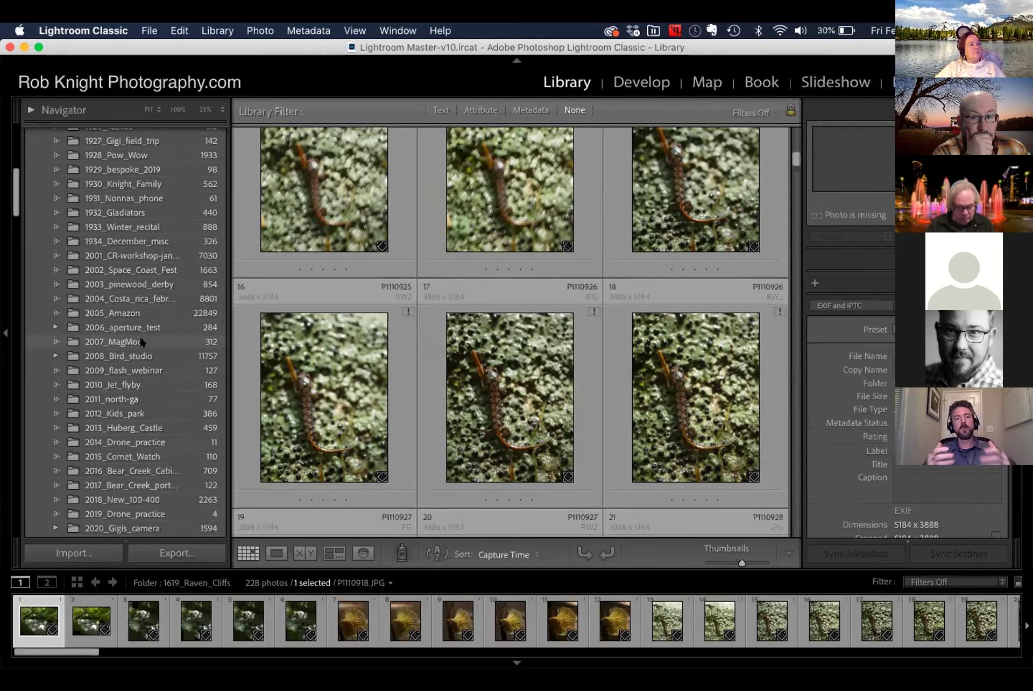
pyautogui.scroll(-5, 141, 341)
pyautogui.scroll(-3, 142, 342)
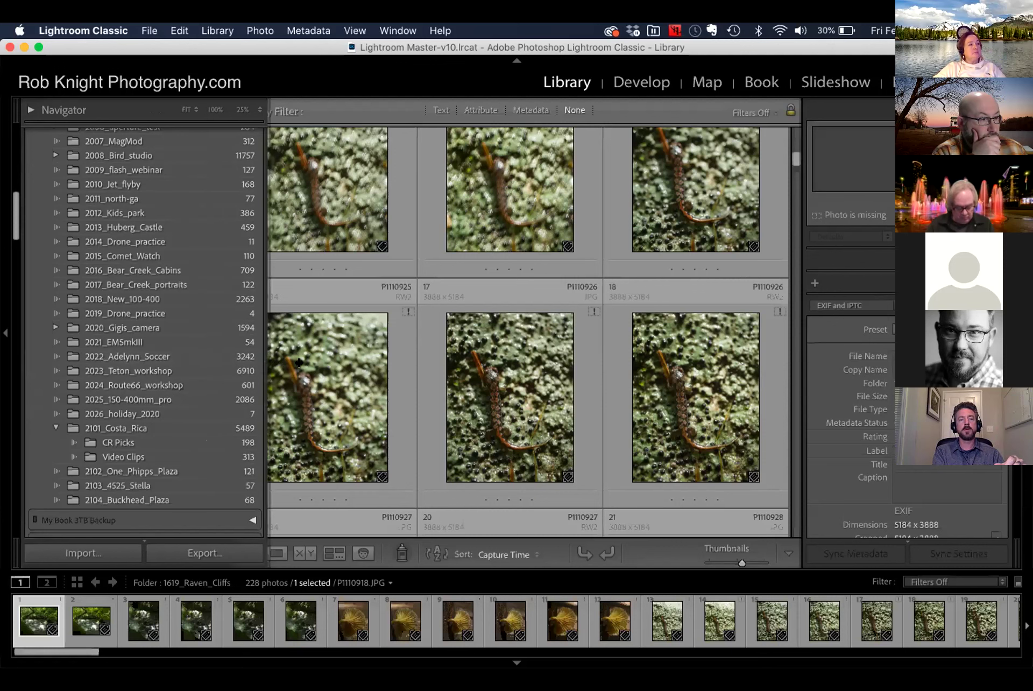
pyautogui.moveTo(224, 353); pyautogui.dragTo(212, 348)
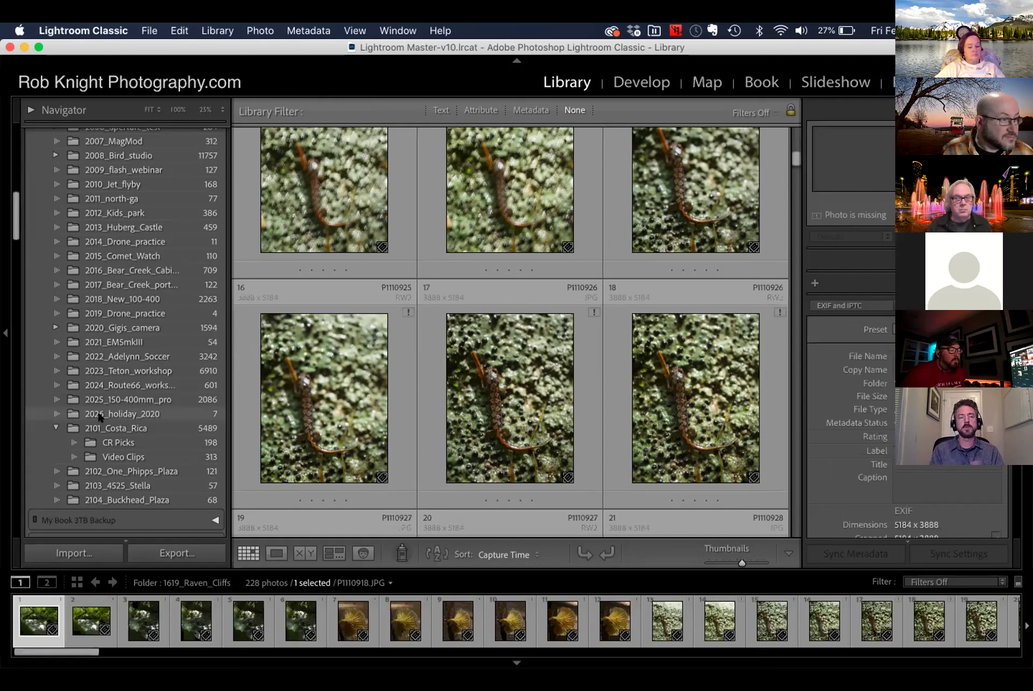
pyautogui.scroll(4, 95, 232)
pyautogui.scroll(7, 94, 232)
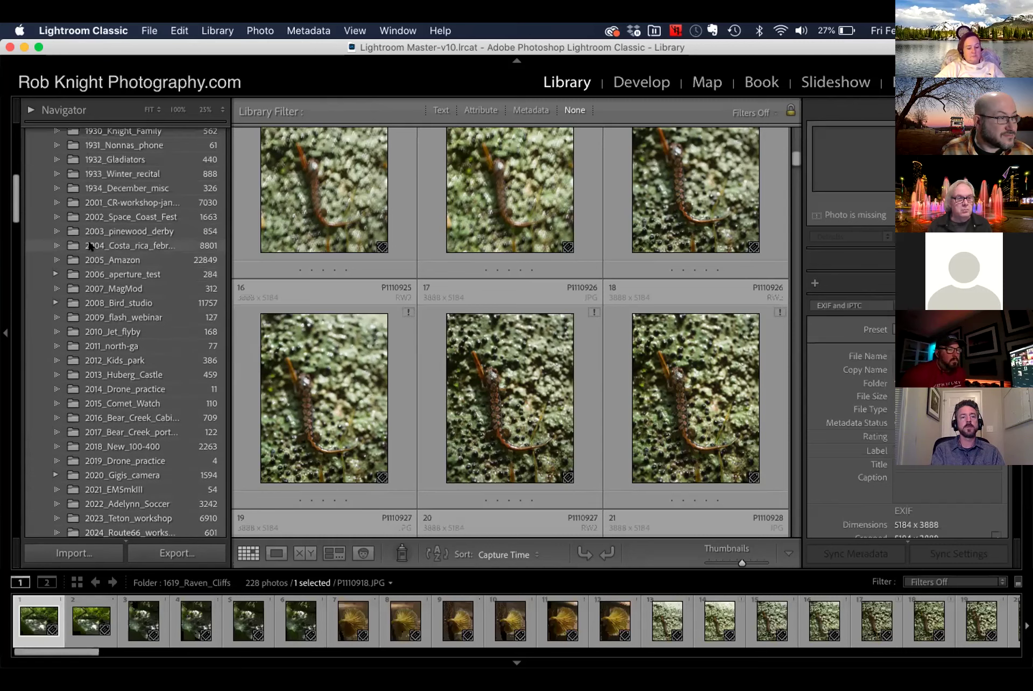
pyautogui.scroll(4, 95, 236)
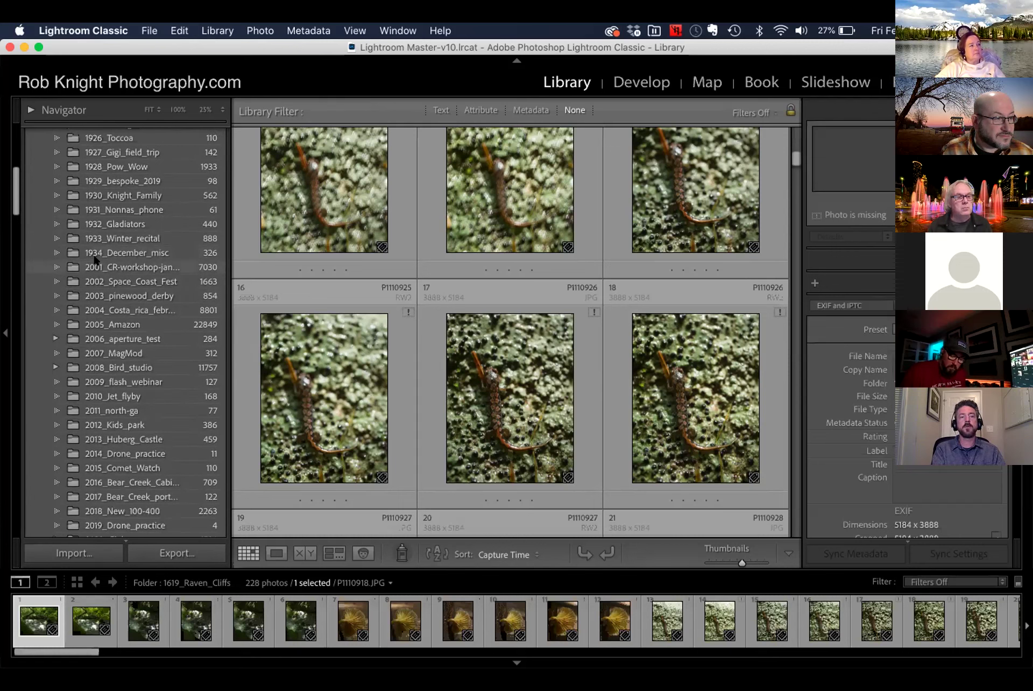
pyautogui.scroll(5, 98, 259)
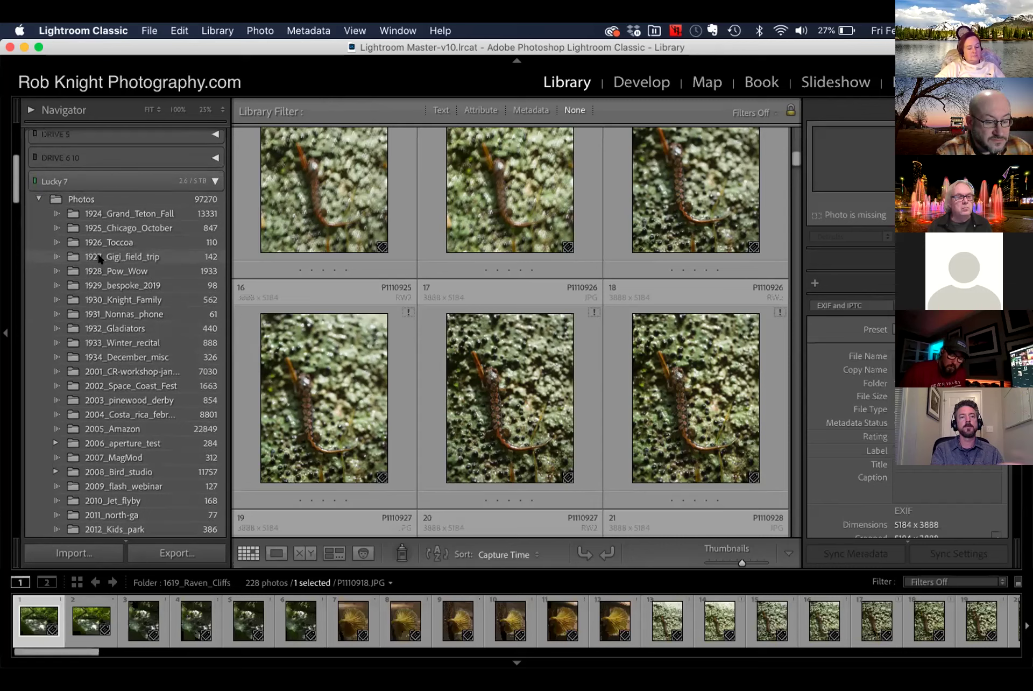
pyautogui.scroll(5, 99, 259)
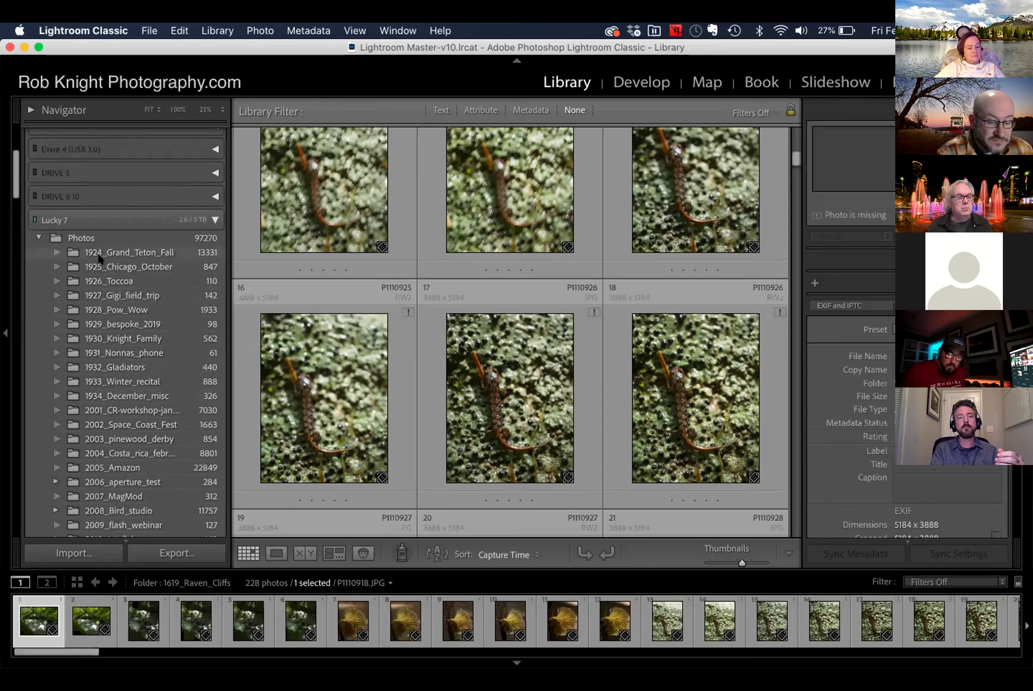
# Look through the numbered photo folders on DRIVE 6 10, collapse that drive, and return to the Lucky 7 folders
pyautogui.scroll(-6, 154, 342)
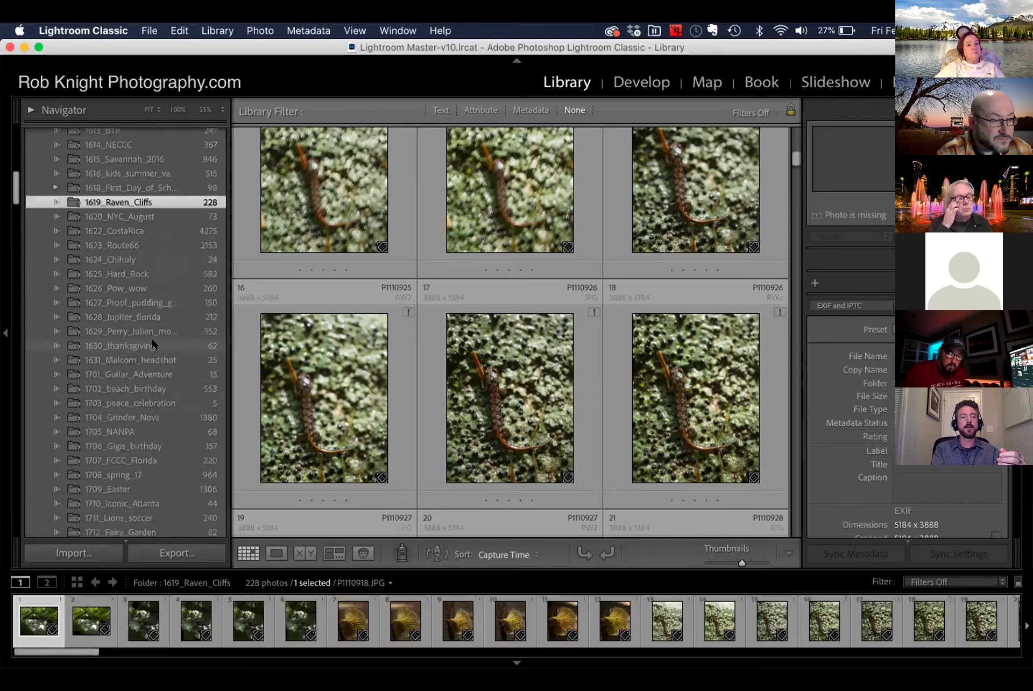
pyautogui.scroll(2, 152, 339)
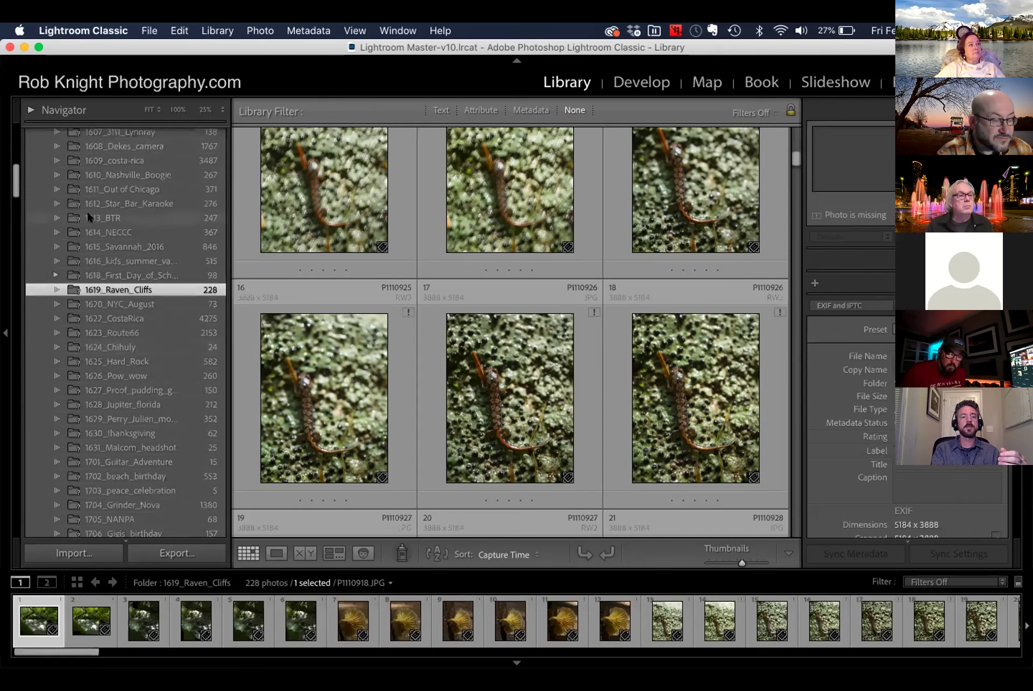
pyautogui.scroll(-5, 86, 210)
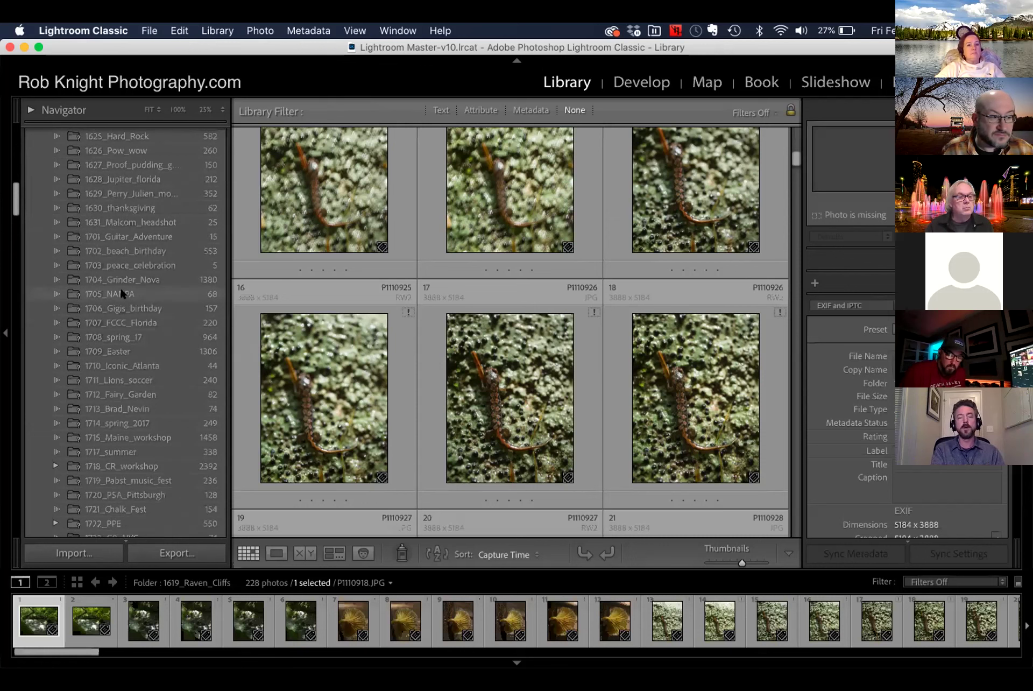
pyautogui.scroll(-6, 121, 293)
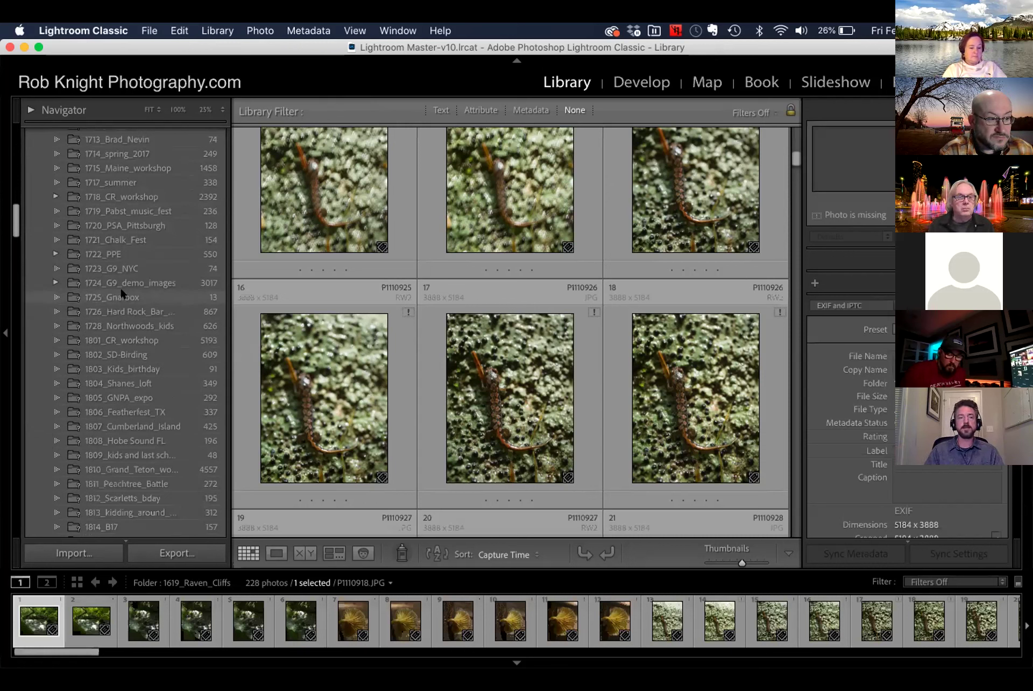
pyautogui.scroll(10, 123, 293)
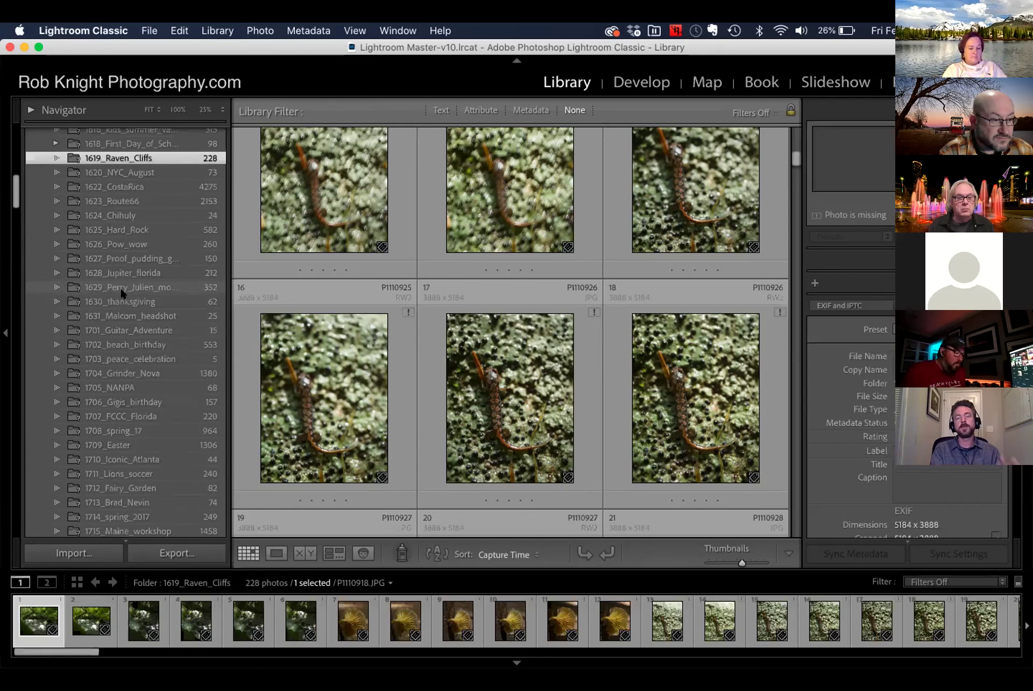
pyautogui.scroll(15, 123, 294)
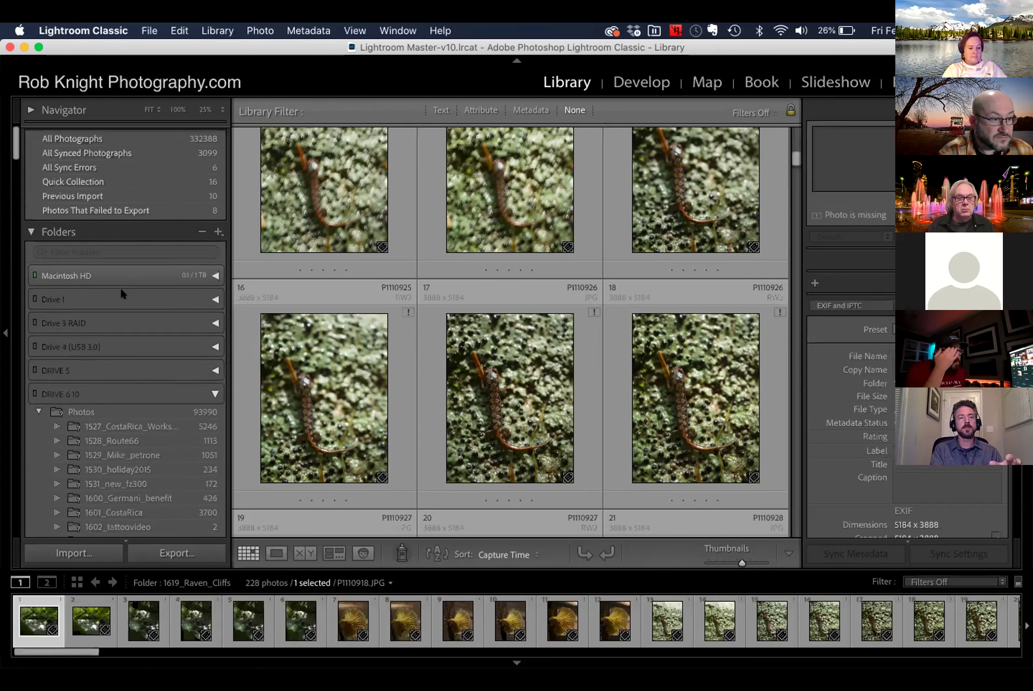
pyautogui.scroll(-20, 121, 290)
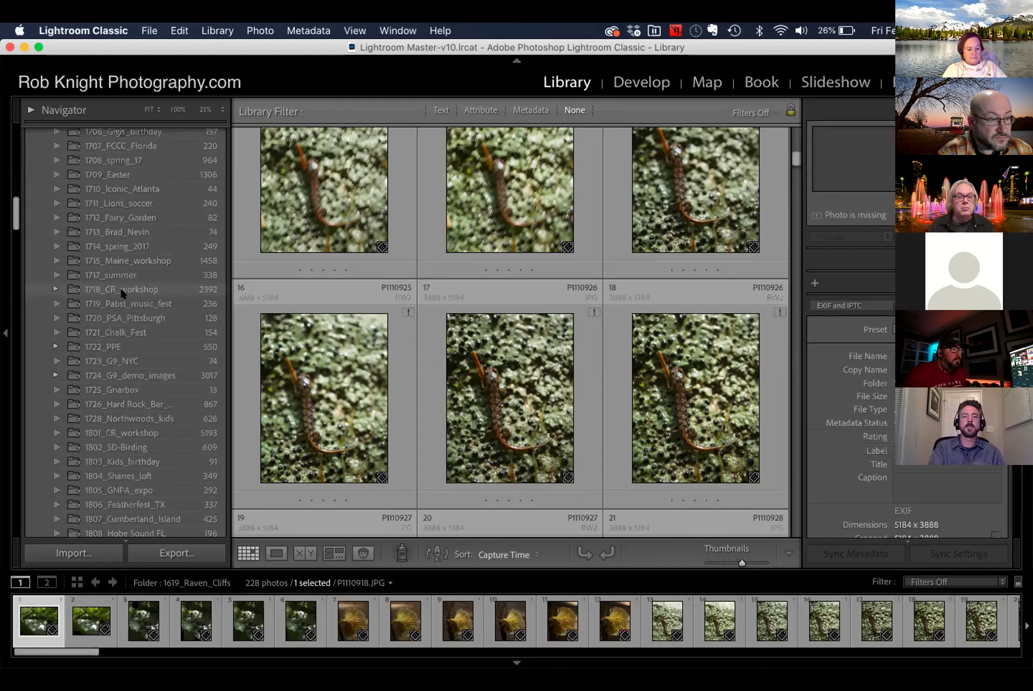
pyautogui.scroll(20, 123, 292)
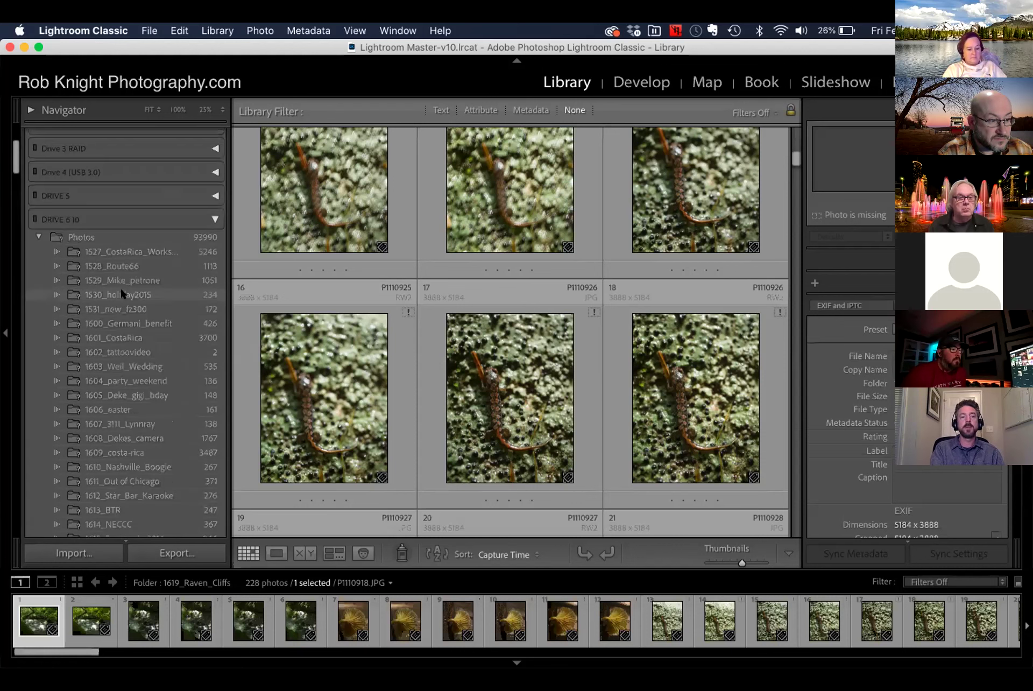
pyautogui.click(214, 219)
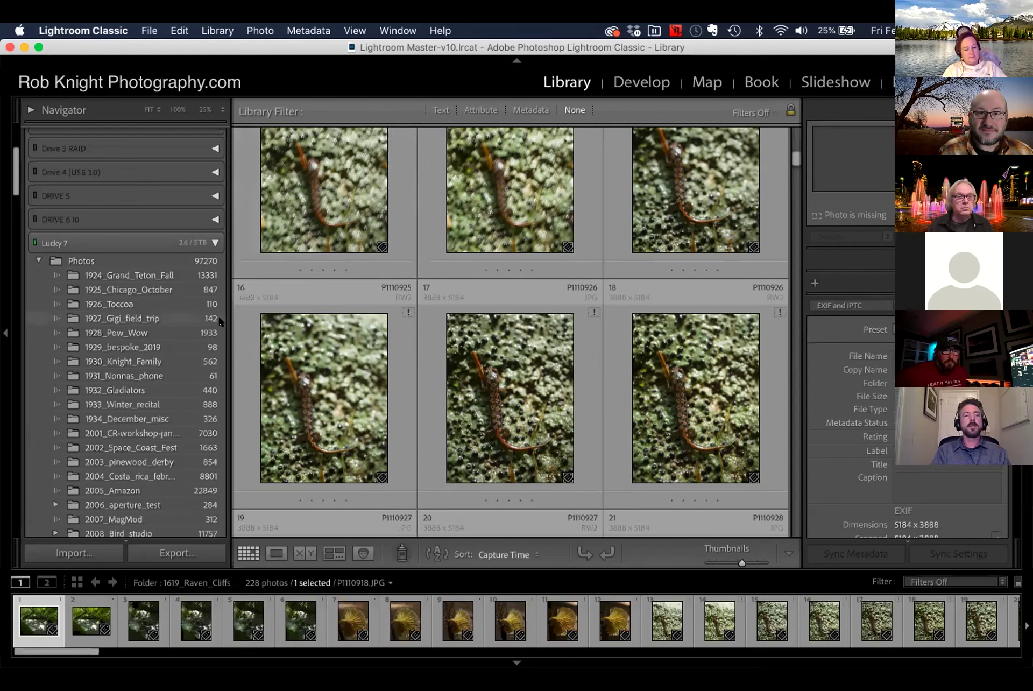
pyautogui.scroll(-3, 188, 322)
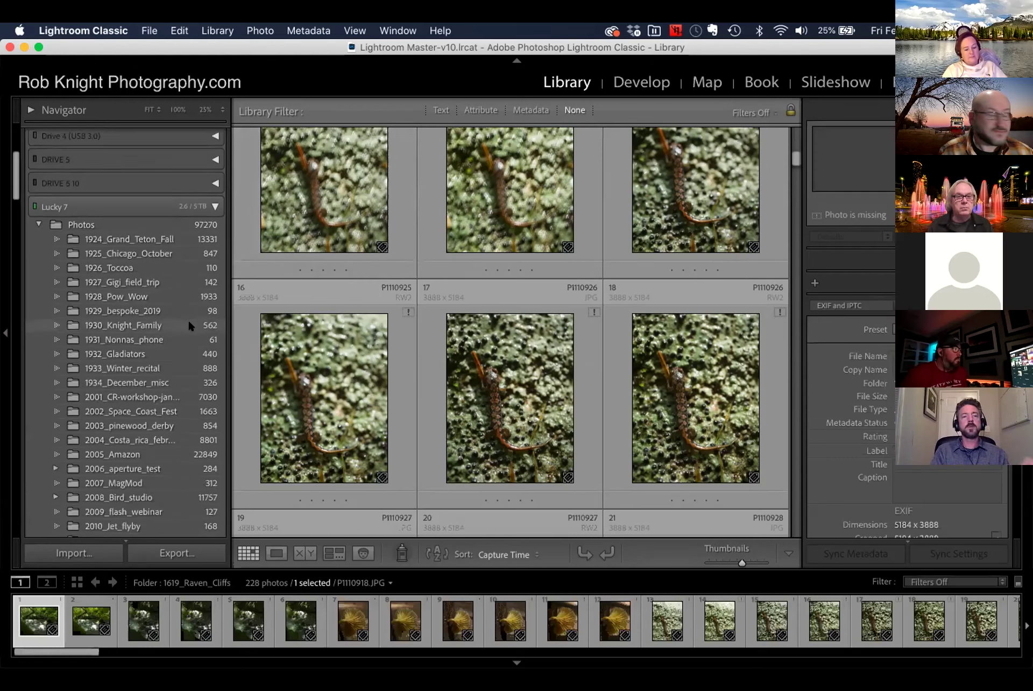
# Collapse the 2101_Costa_Rica folder near the end of the Lucky 7 drive's folder list
pyautogui.scroll(-20, 189, 322)
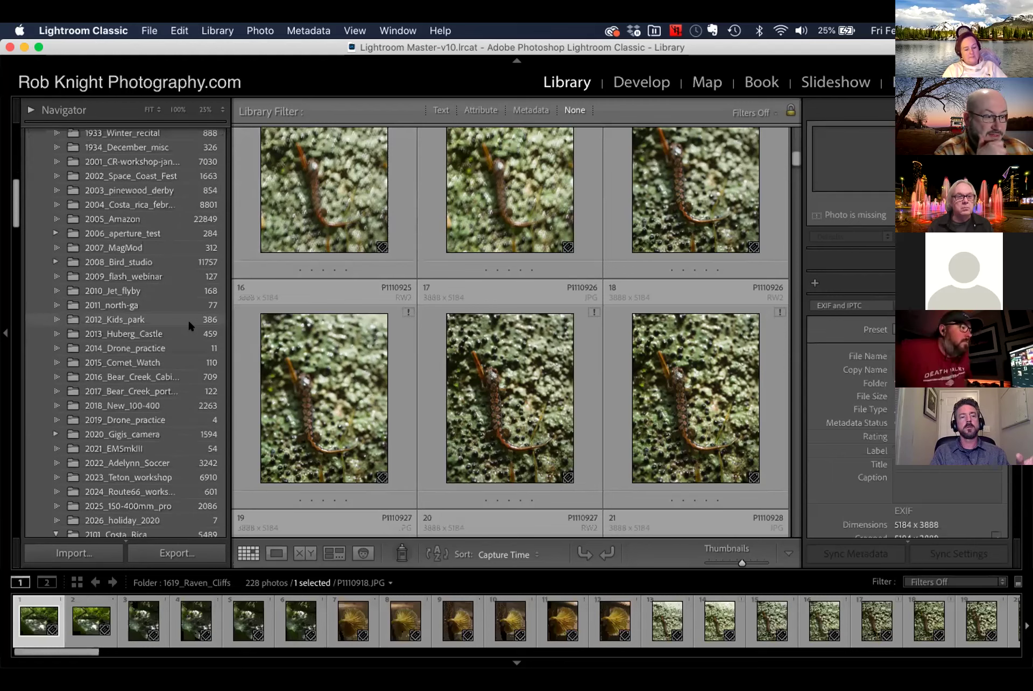
pyautogui.scroll(-4, 188, 322)
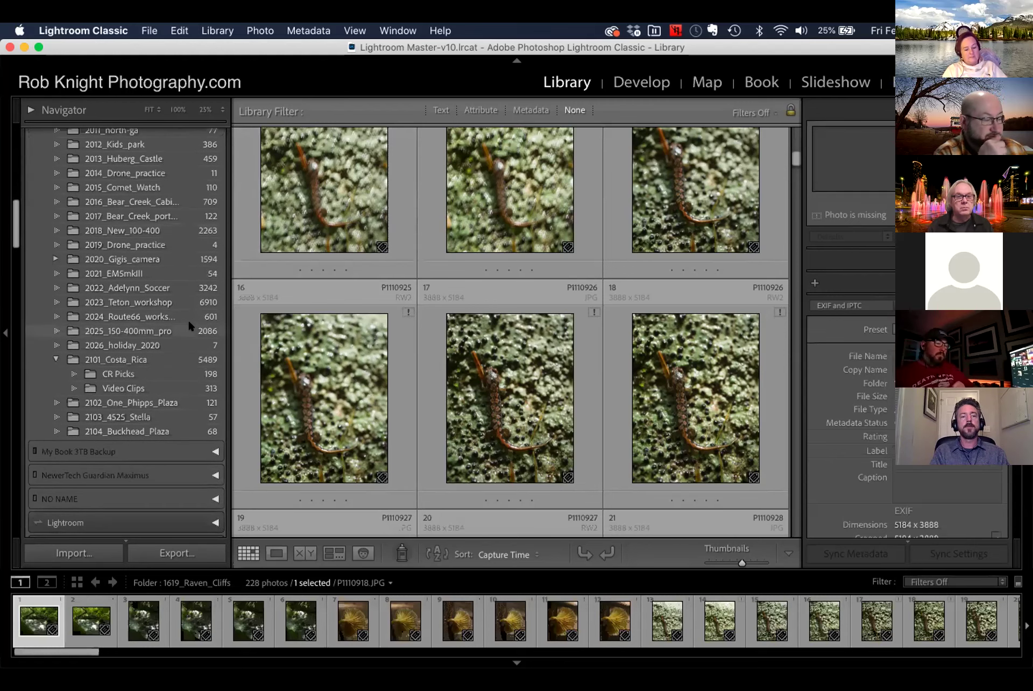
pyautogui.click(56, 361)
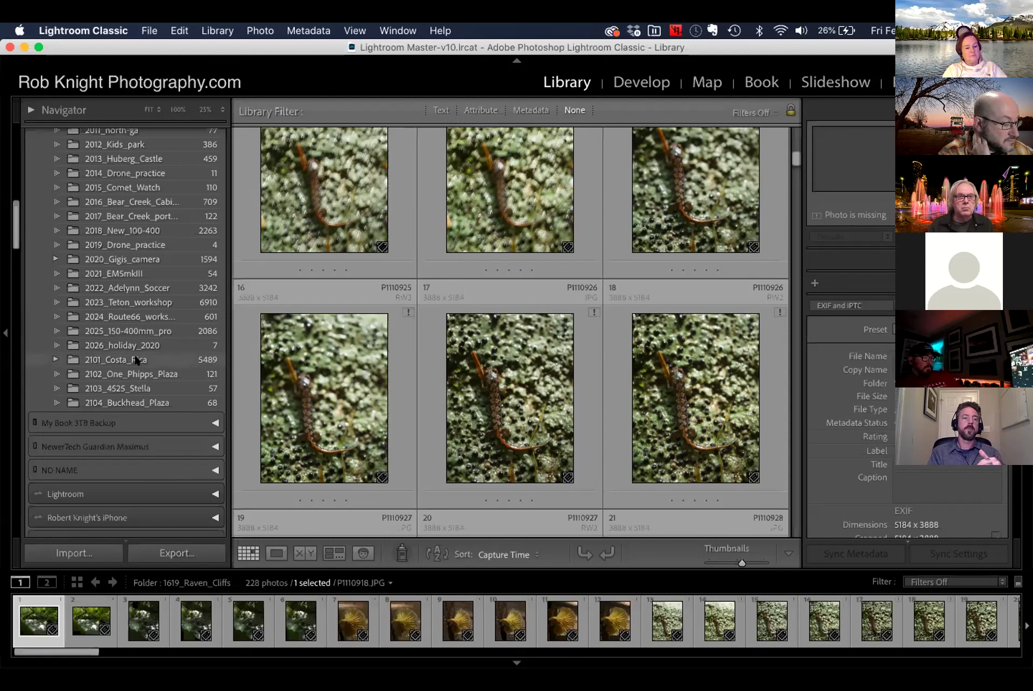
# Look over the remaining drives and mobile devices, and collapse the Folders section
pyautogui.scroll(-5, 129, 355)
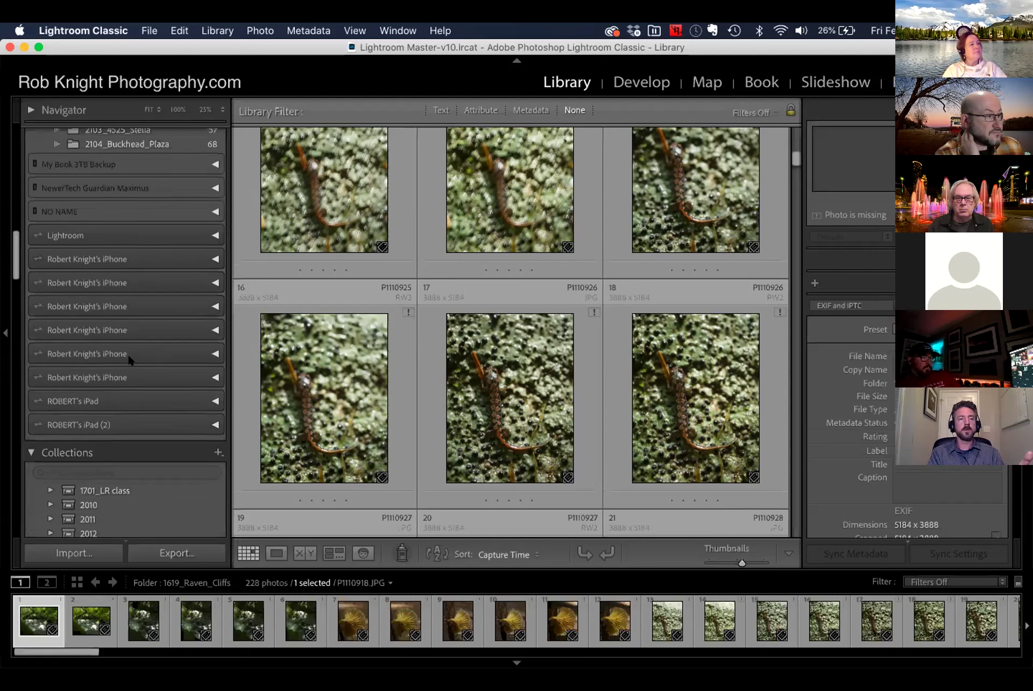
pyautogui.scroll(10, 129, 355)
pyautogui.click(58, 212)
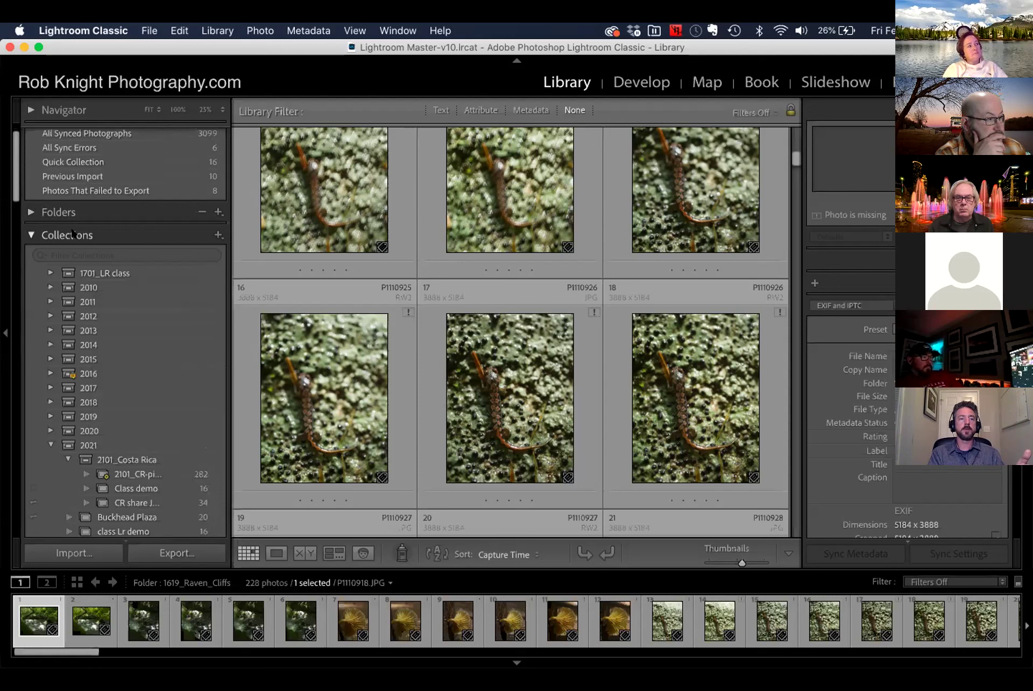
# View the available choices for creating collections, smart collections and collection sets, and dismiss them without creating anything
pyautogui.scroll(-3, 115, 226)
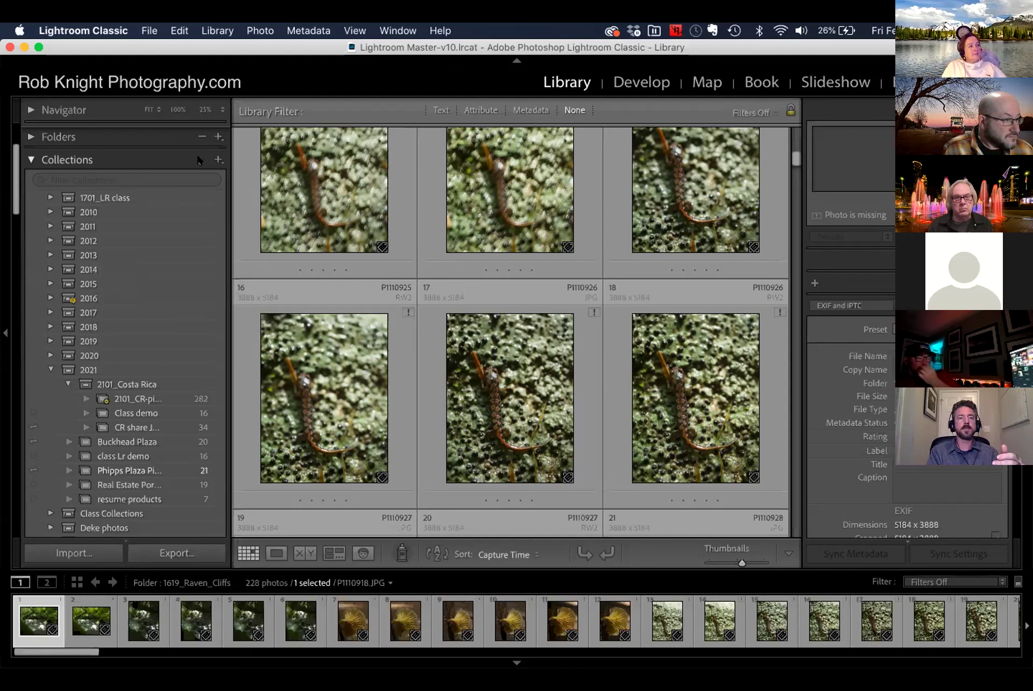
pyautogui.click(217, 160)
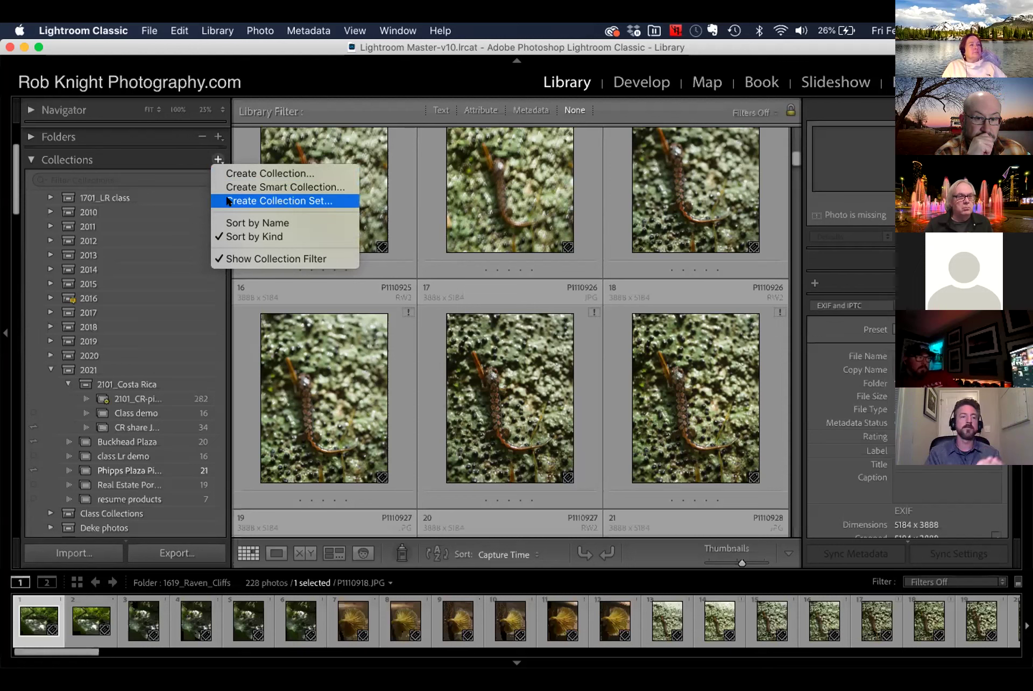
pyautogui.click(176, 155)
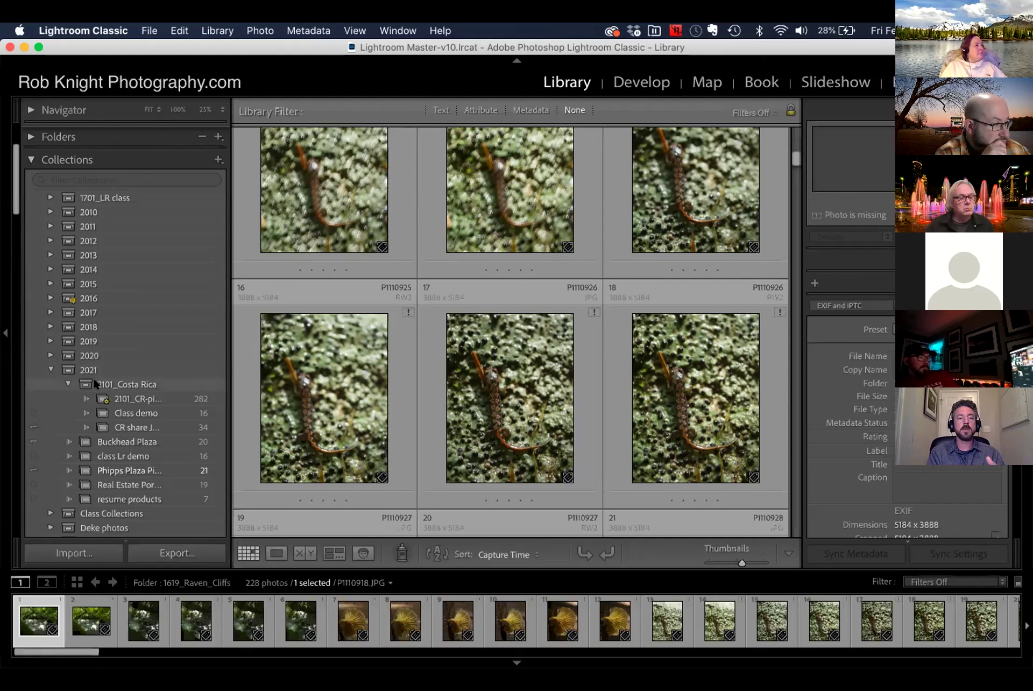
# Expand the Folders section and compare its 2101_Costa_Rica folder with the matching collection set under 2021
pyautogui.scroll(2, 108, 358)
pyautogui.click(58, 181)
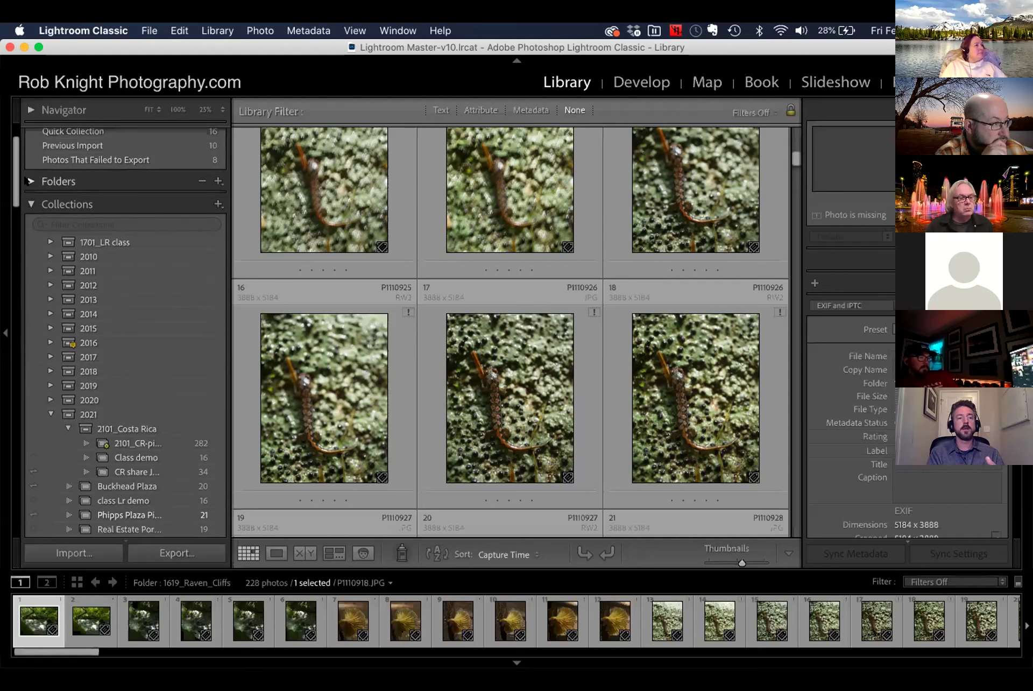
pyautogui.scroll(-10, 94, 253)
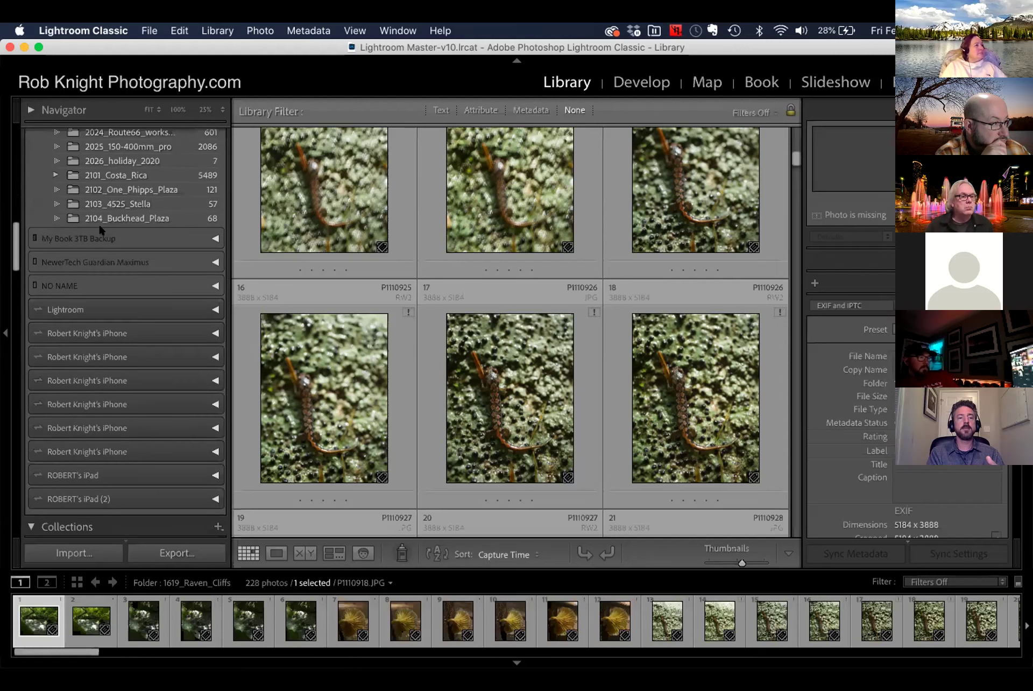
pyautogui.scroll(1, 98, 181)
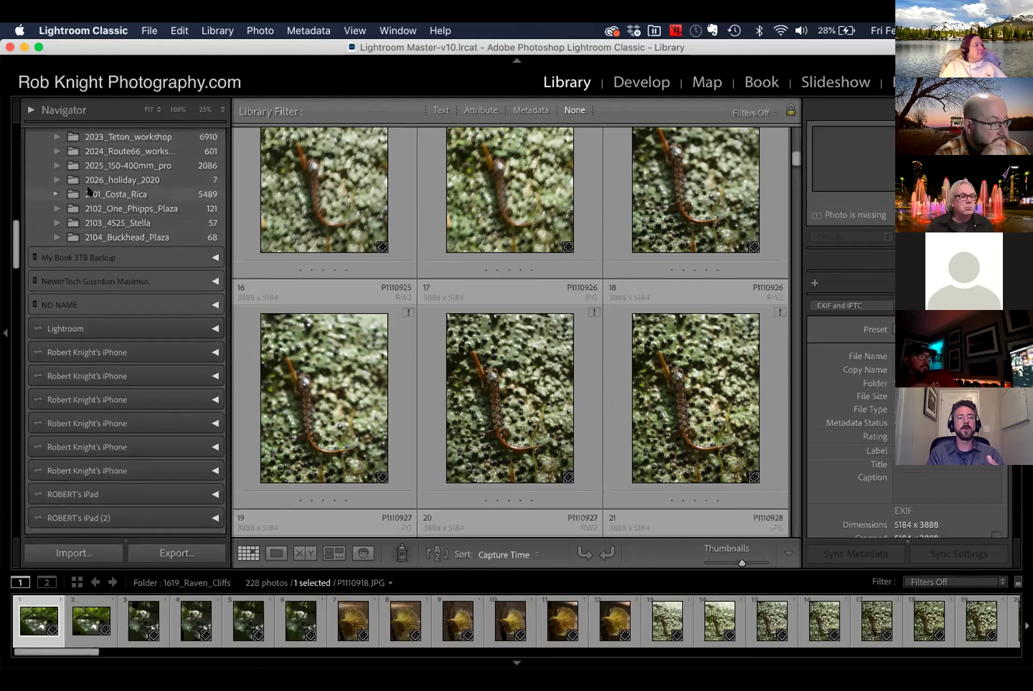
pyautogui.scroll(-10, 145, 226)
pyautogui.scroll(-5, 146, 230)
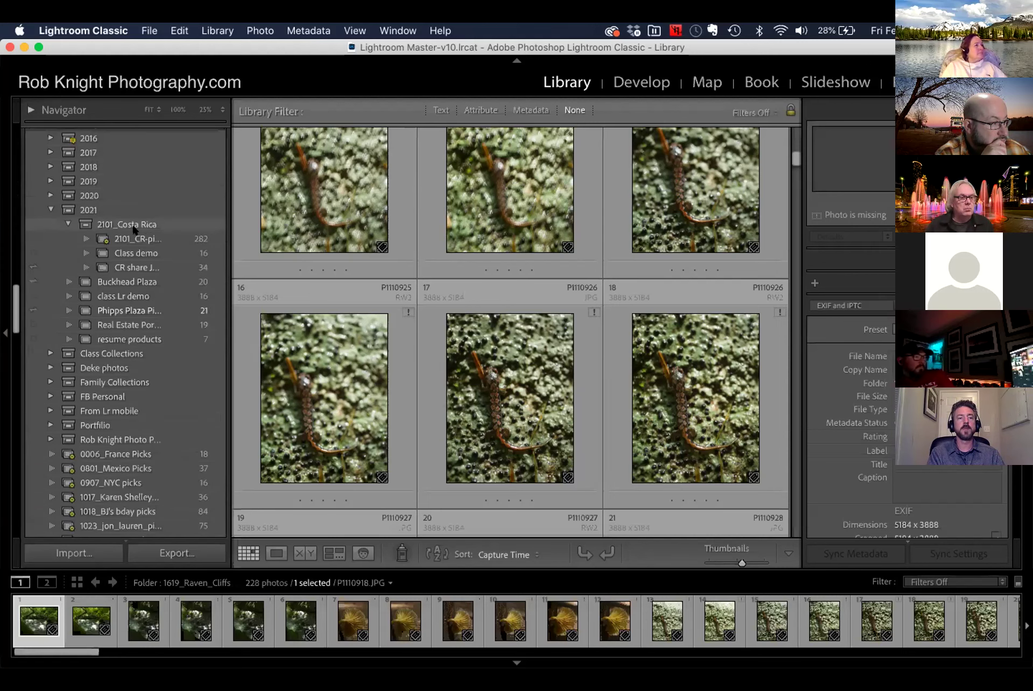
# Collapse and re-expand the 2101_Costa Rica collection set, and open its Class demo collection
pyautogui.click(68, 224)
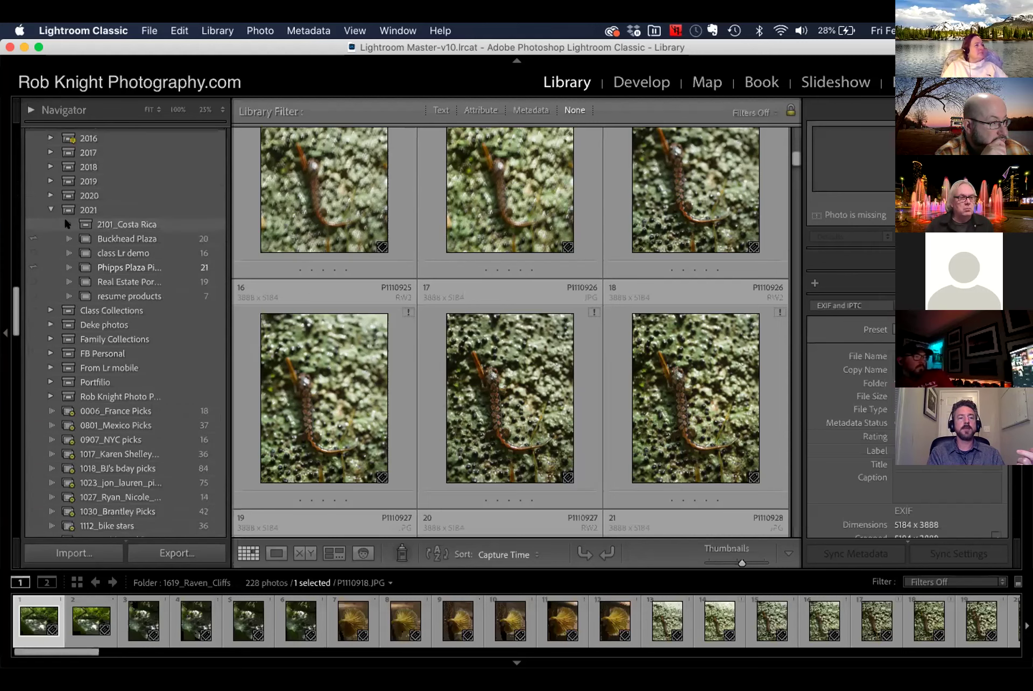
pyautogui.click(68, 224)
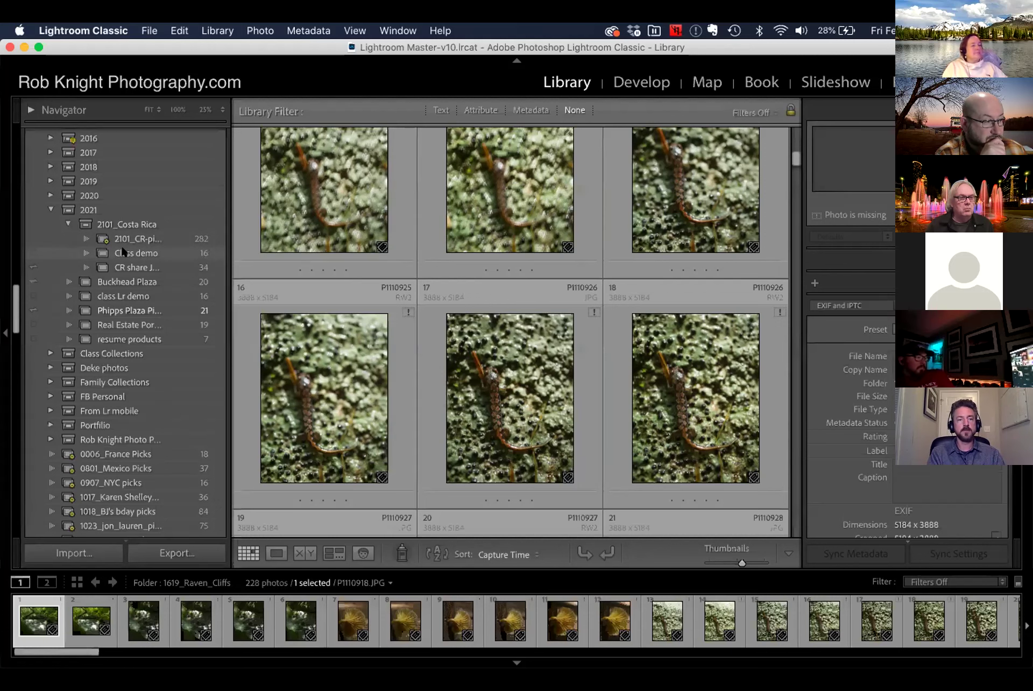
pyautogui.click(123, 252)
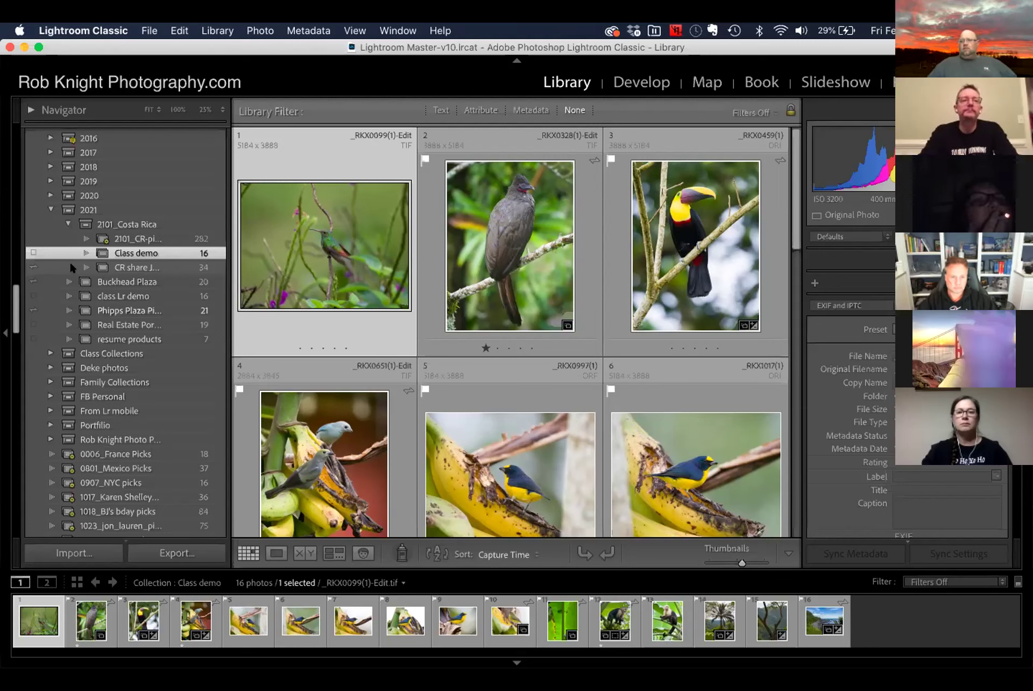
# Open the 2101_CR-picks smart collection for editing and inspect its rule-matching options, leaving it on all
pyautogui.rightClick(118, 238)
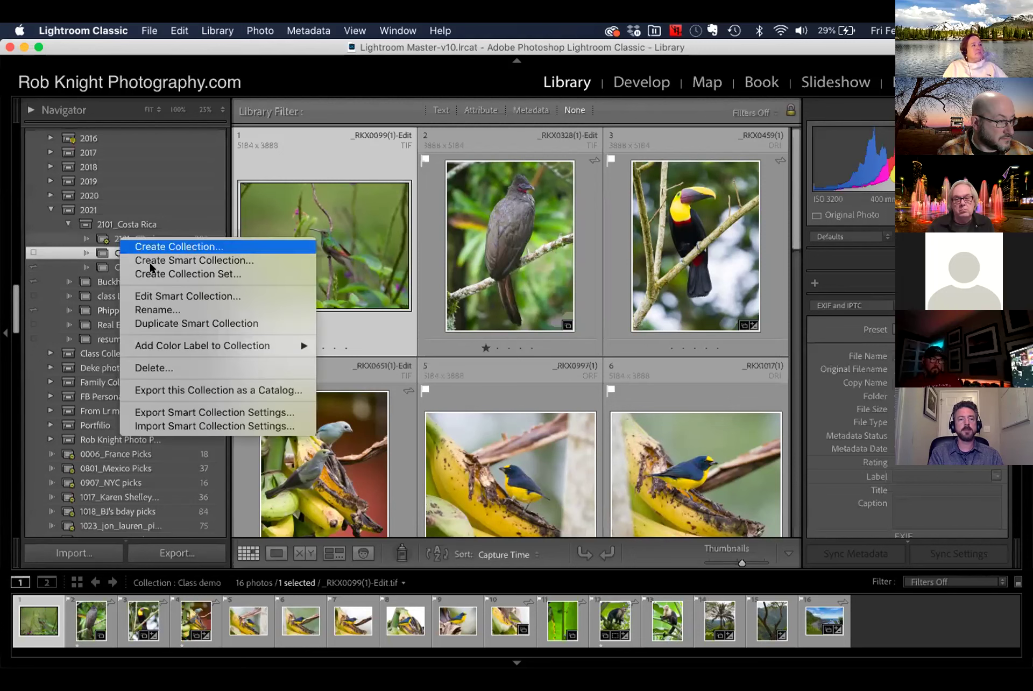
pyautogui.click(158, 297)
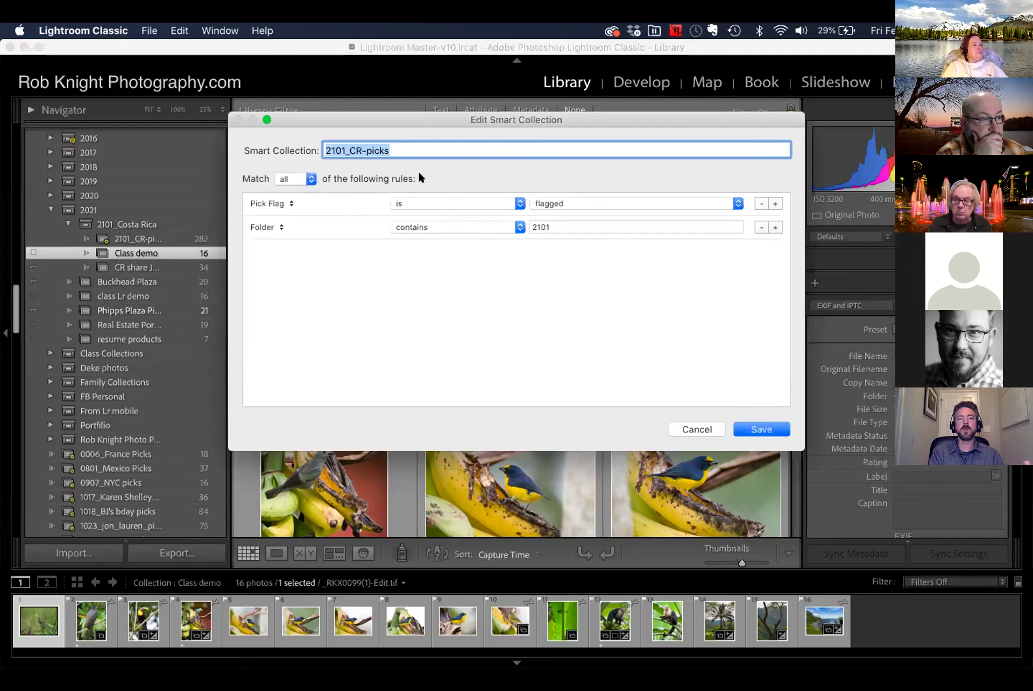
pyautogui.click(311, 179)
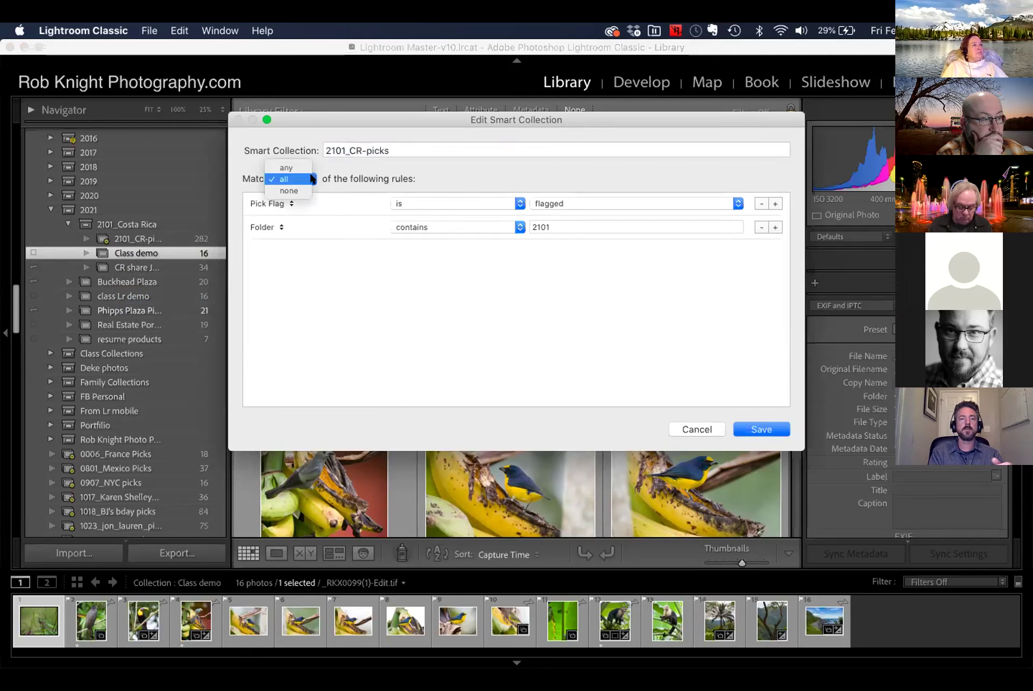
pyautogui.click(347, 179)
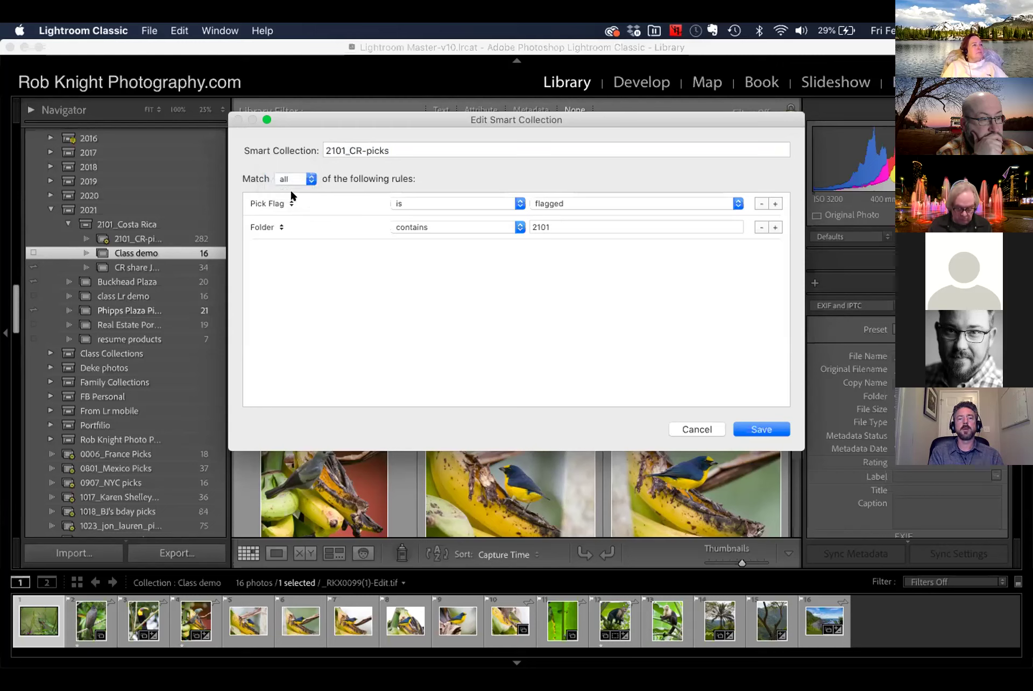
# Replace the smart collection's Folder rule with a newly added rule, Folder contains 2101, and save it
pyautogui.click(755, 226)
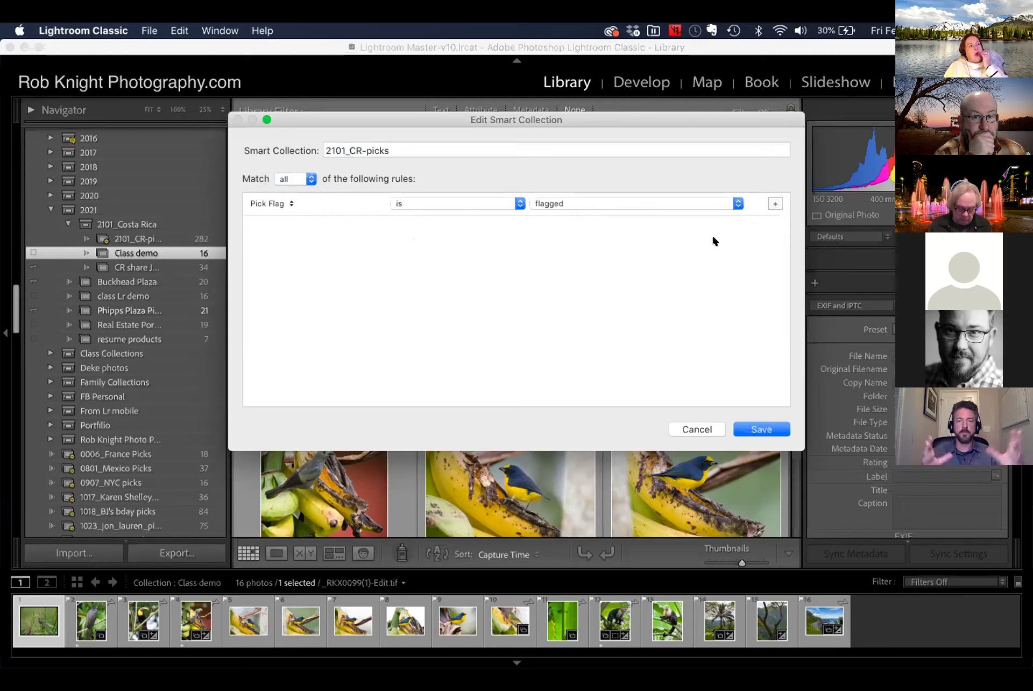
pyautogui.click(774, 203)
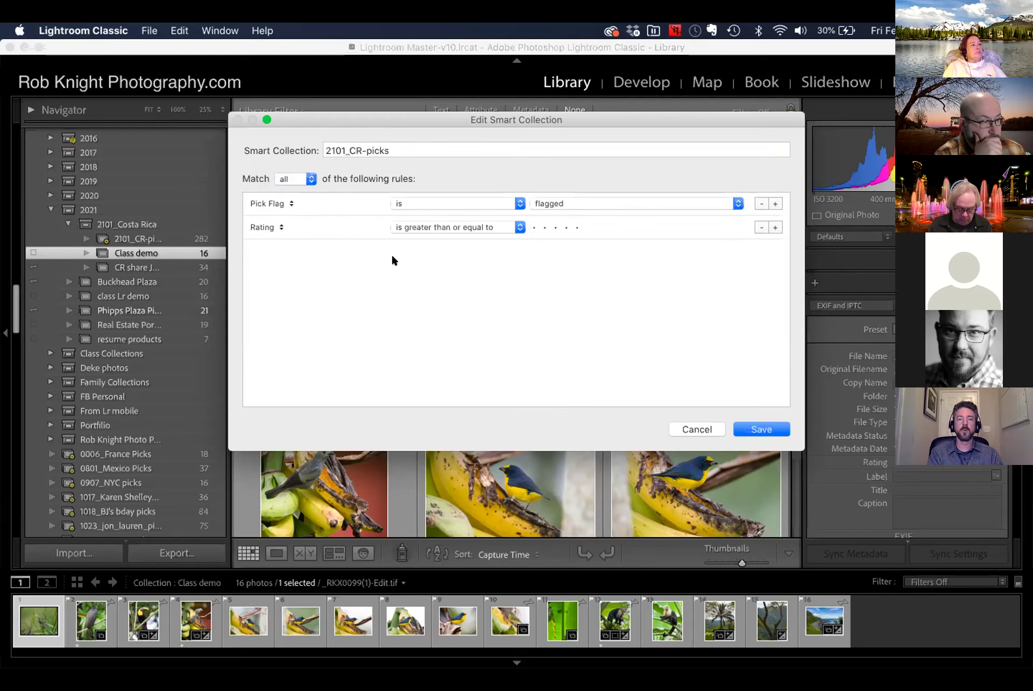
pyautogui.click(277, 225)
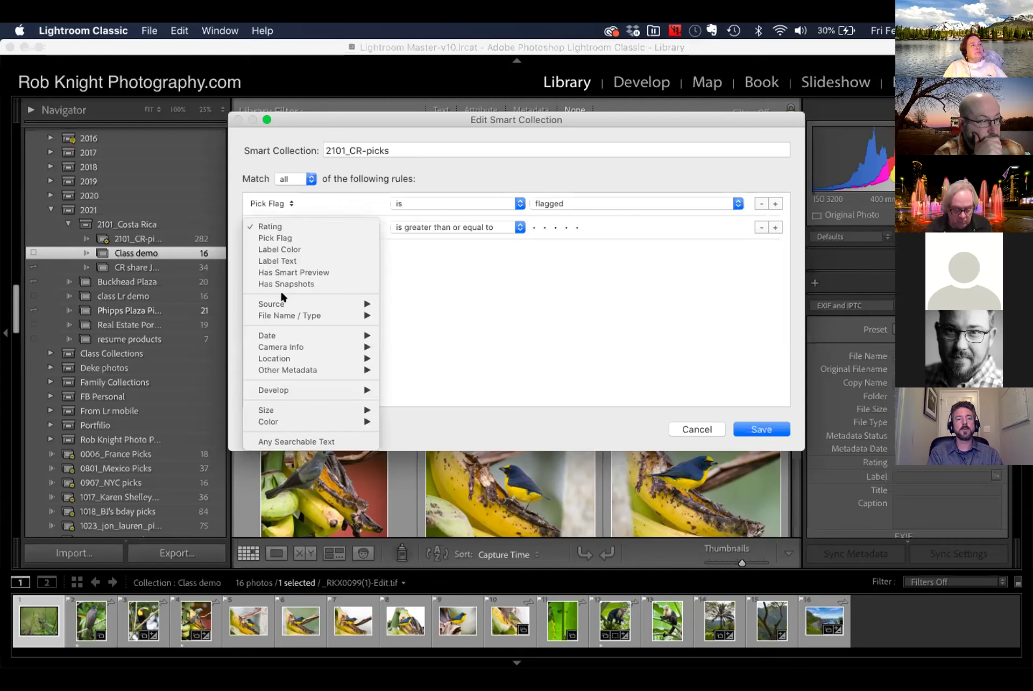
pyautogui.moveTo(281, 303)
pyautogui.click(396, 304)
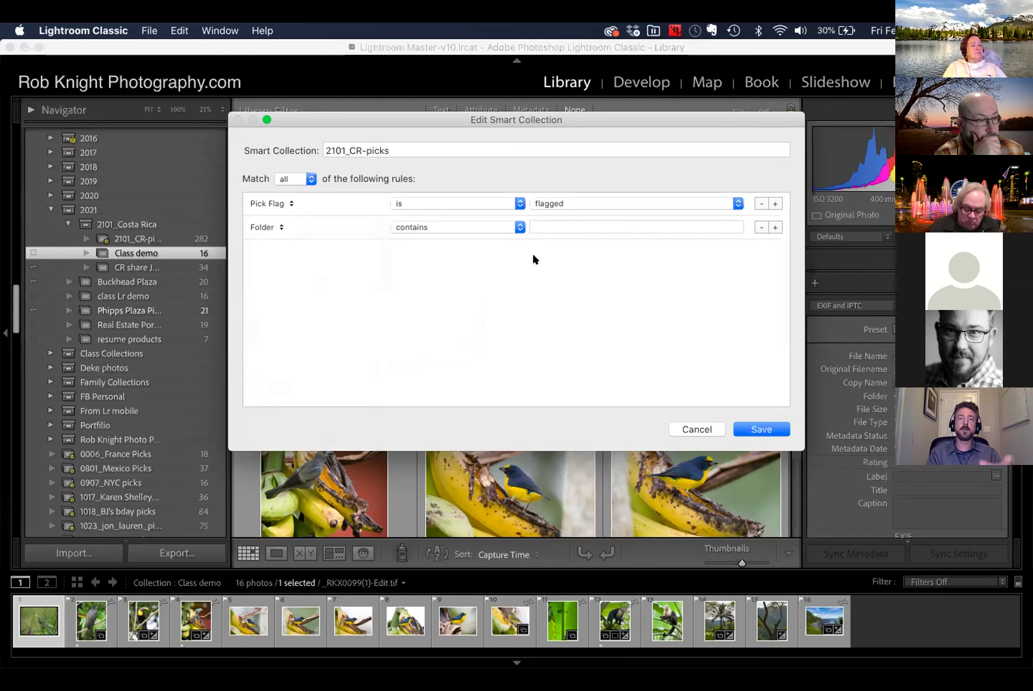
pyautogui.click(543, 226)
pyautogui.write('21')
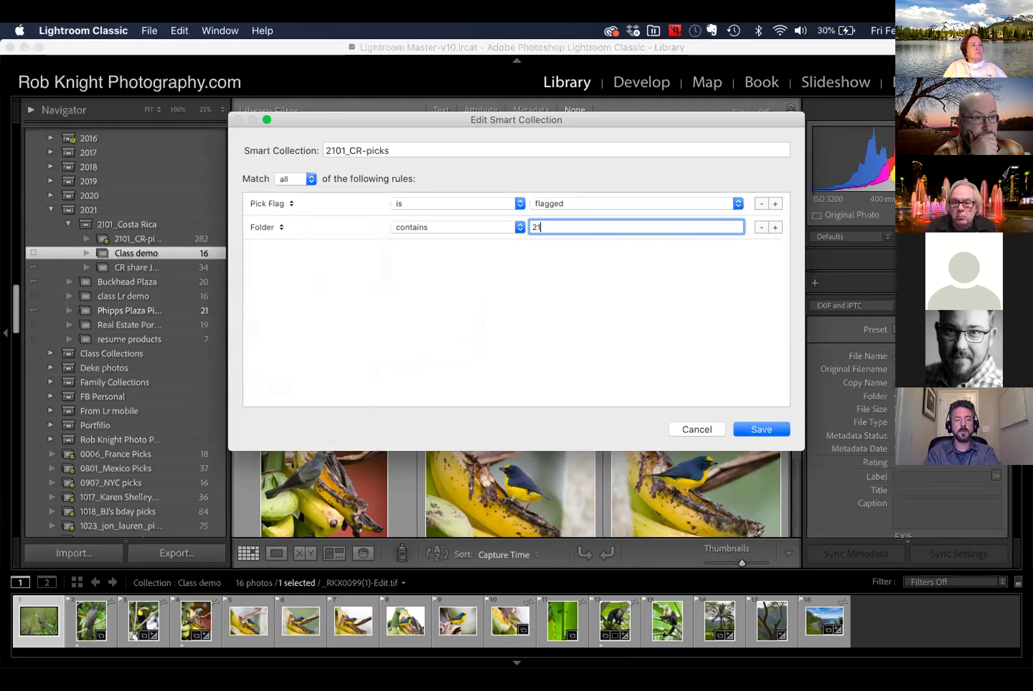
pyautogui.write('01')
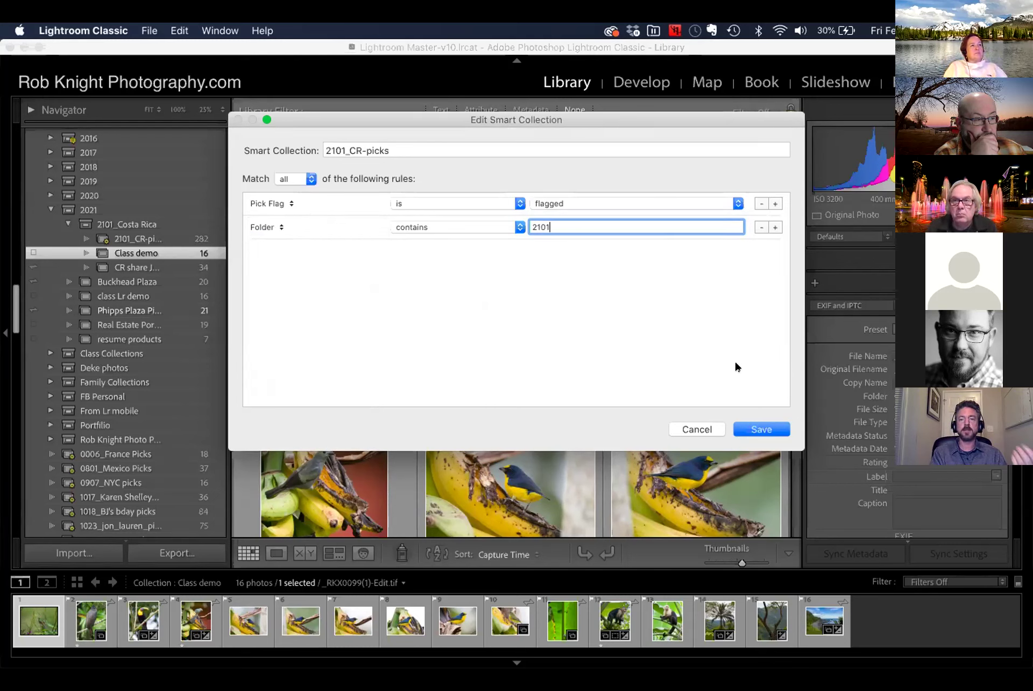
pyautogui.click(758, 427)
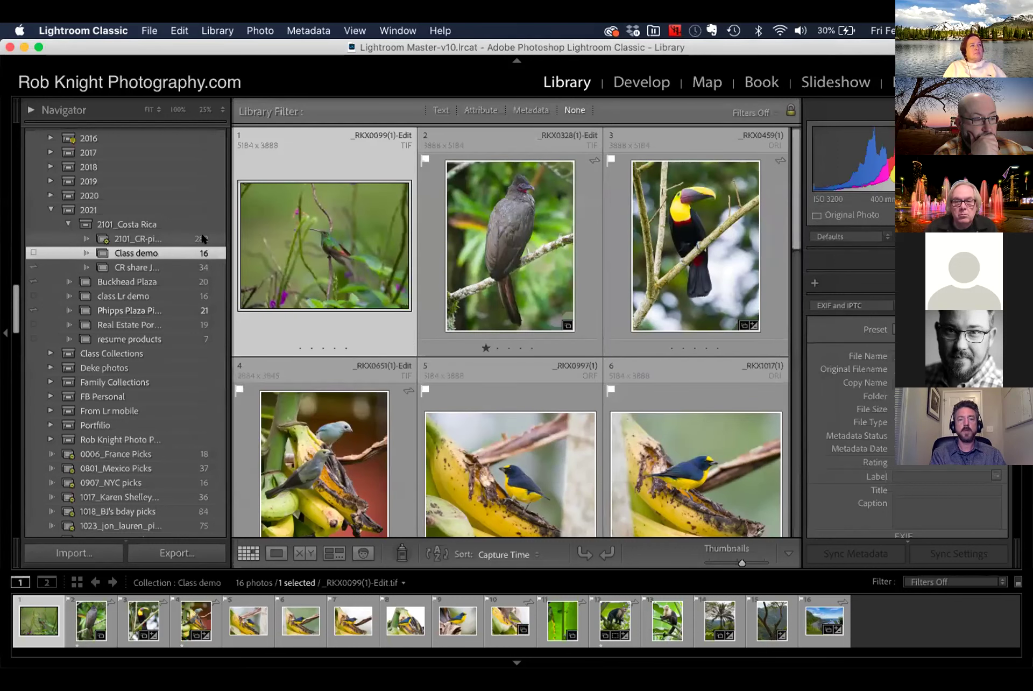
# Open the 2101_Costa_Rica folder on the Lucky 7 drive
pyautogui.scroll(10, 164, 226)
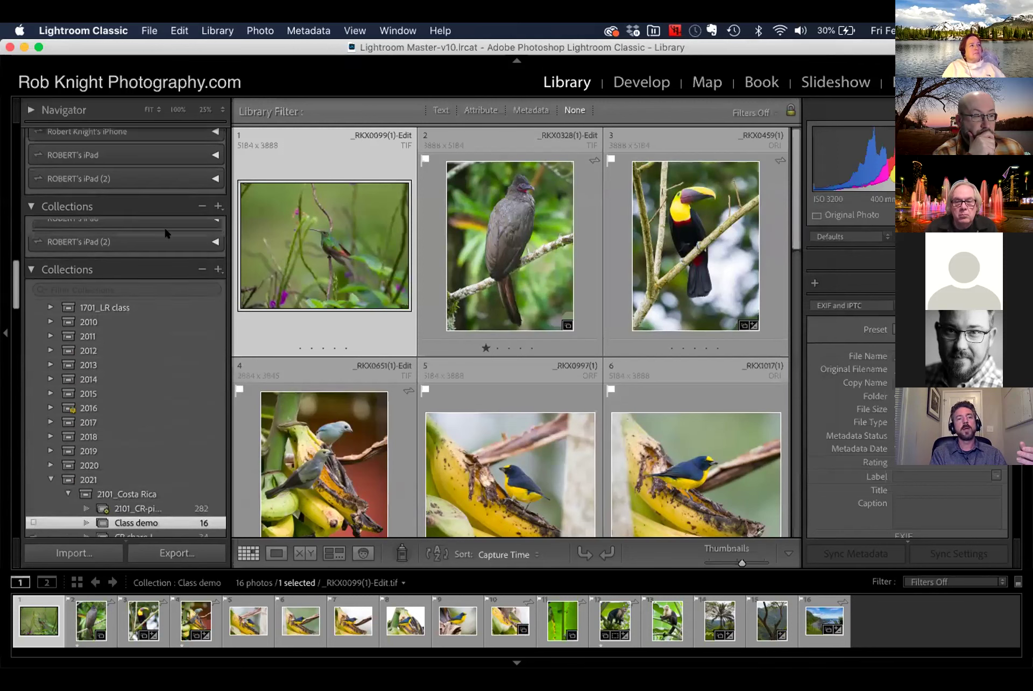
pyautogui.scroll(6, 124, 310)
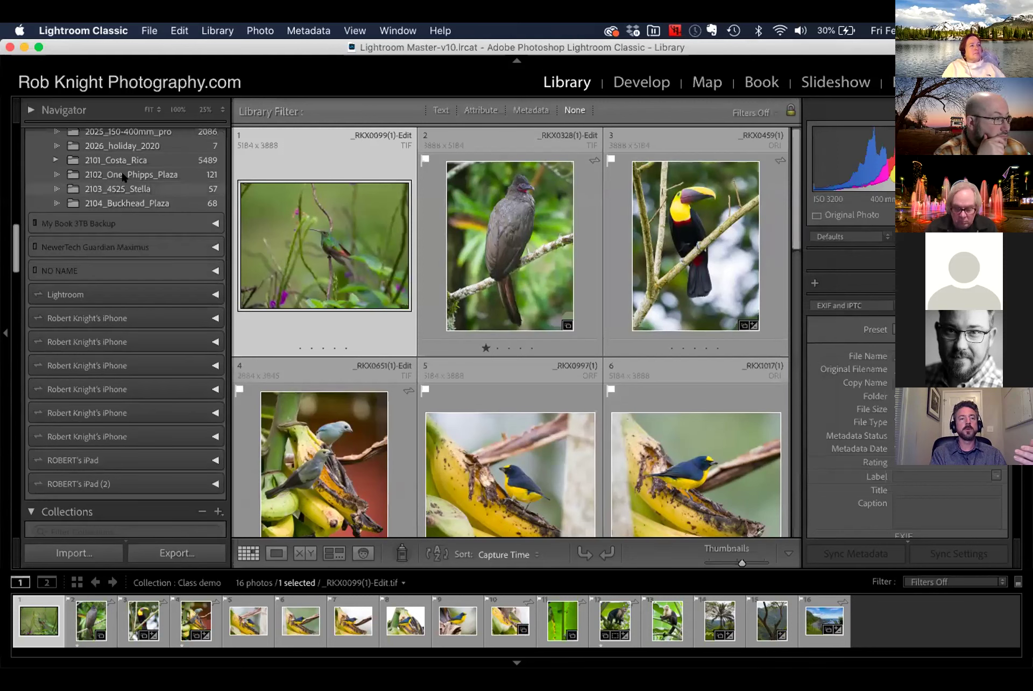
pyautogui.scroll(2, 123, 172)
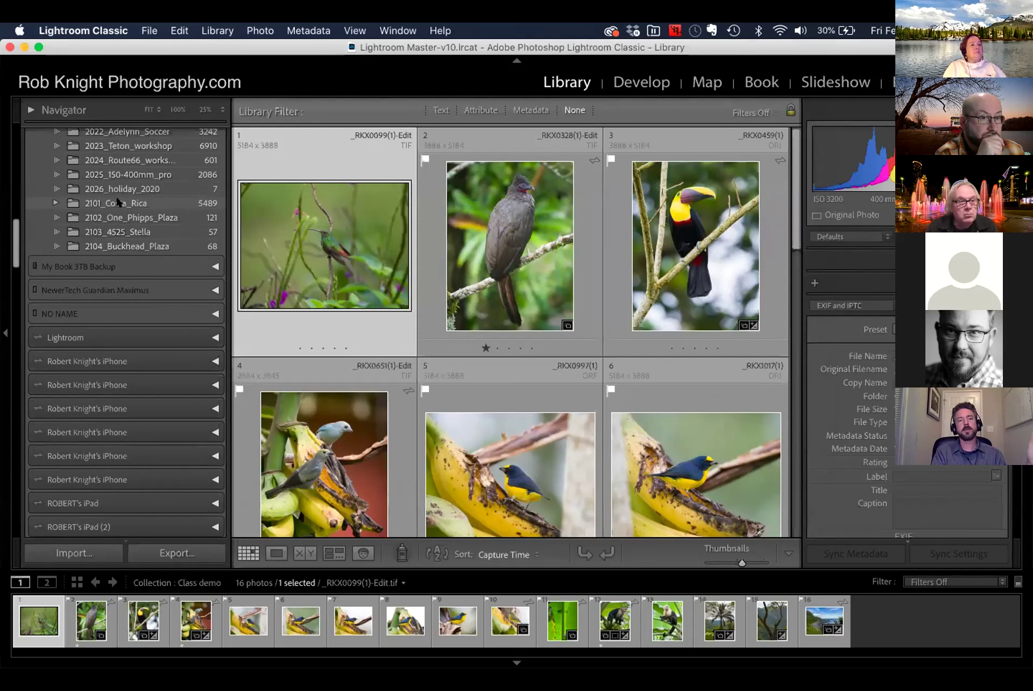
pyautogui.click(119, 203)
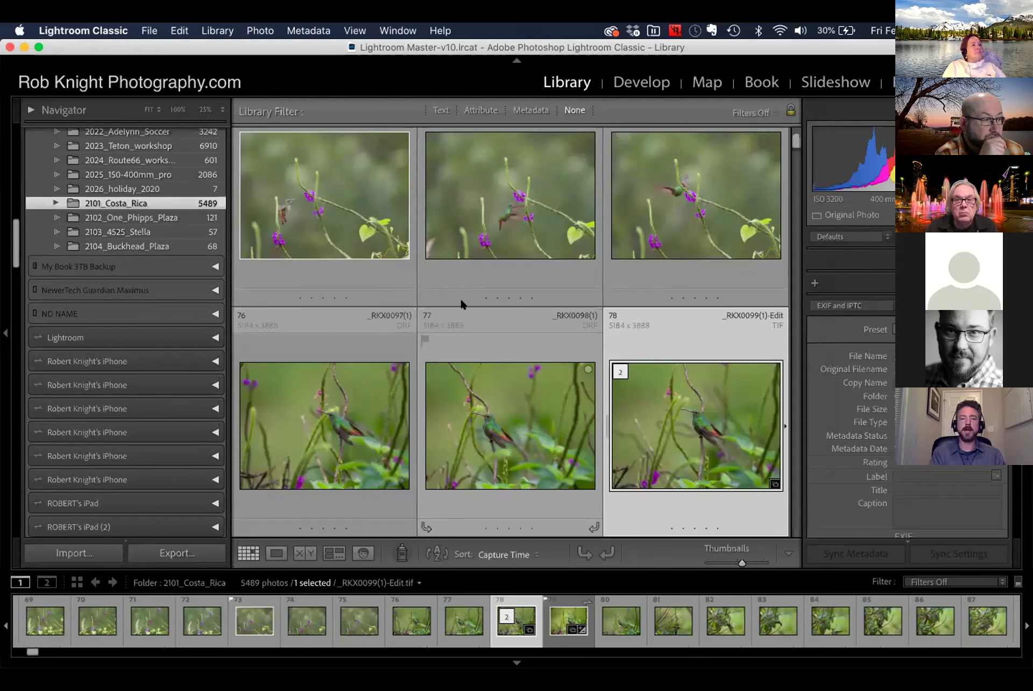
# Open the hummingbird photo _RKX0098(1).ORF from the folder in Loupe view
pyautogui.scroll(-3, 496, 361)
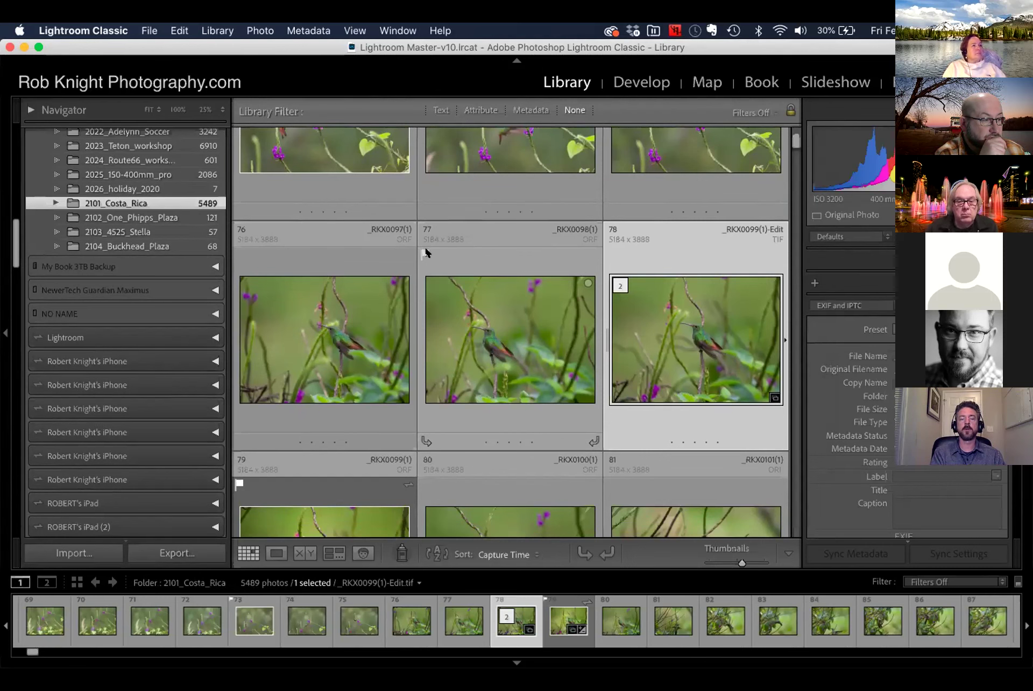
pyautogui.click(475, 302)
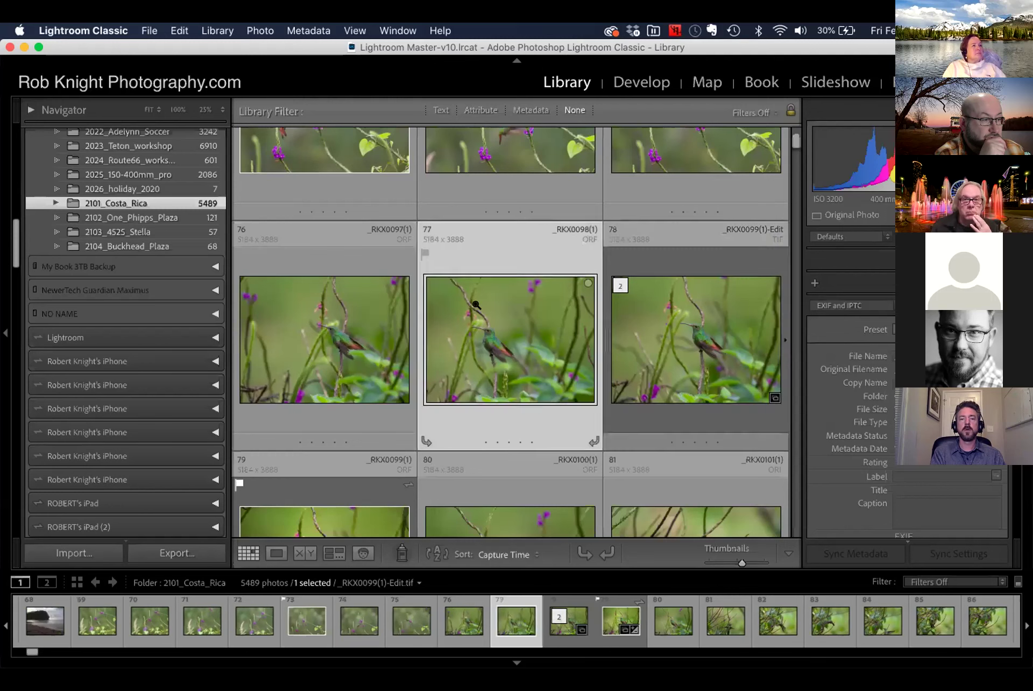
pyautogui.doubleClick(475, 304)
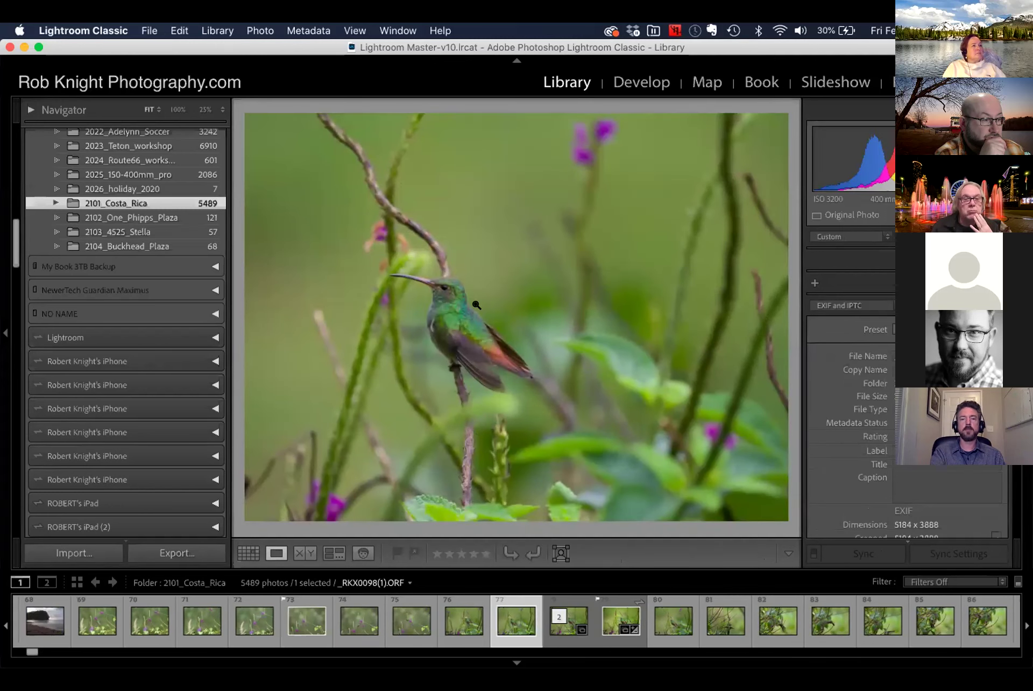
# Flag the hummingbird photo as a pick and remove the flag again
pyautogui.press('p')
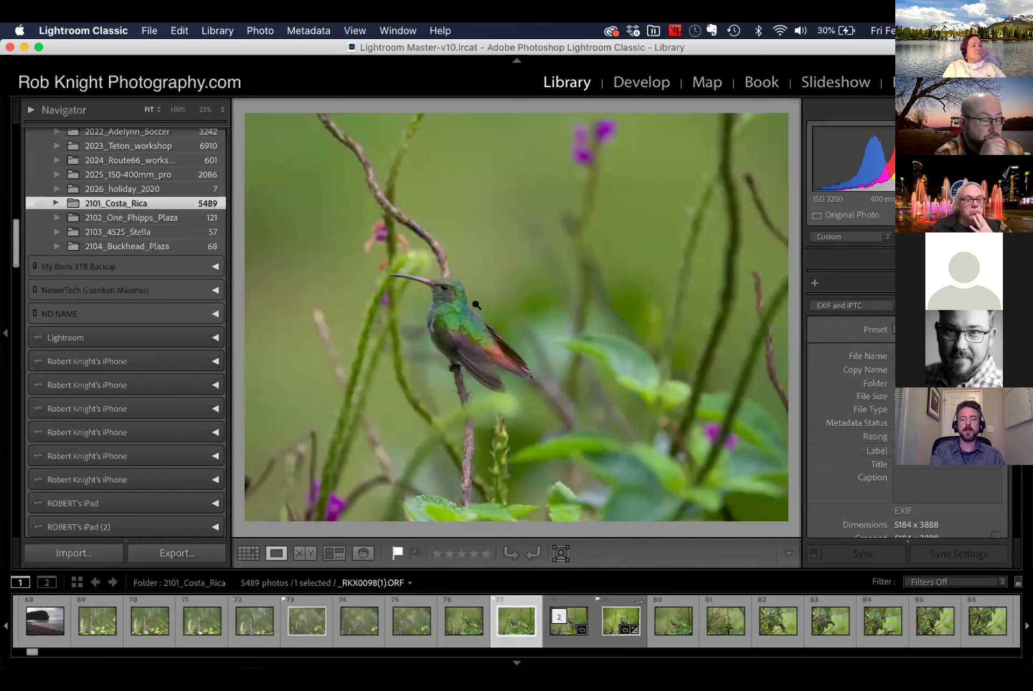
pyautogui.press('u')
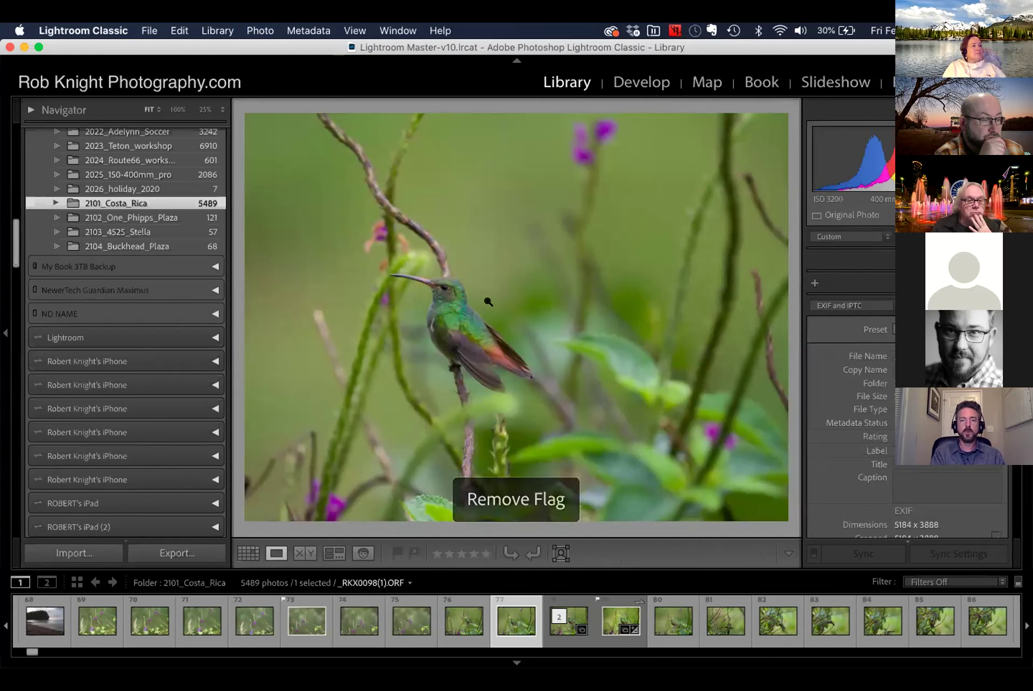
# Look through the Costa Rica folder's thumbnails in Grid view with the side panels hidden, and restore the panels
pyautogui.press('g')
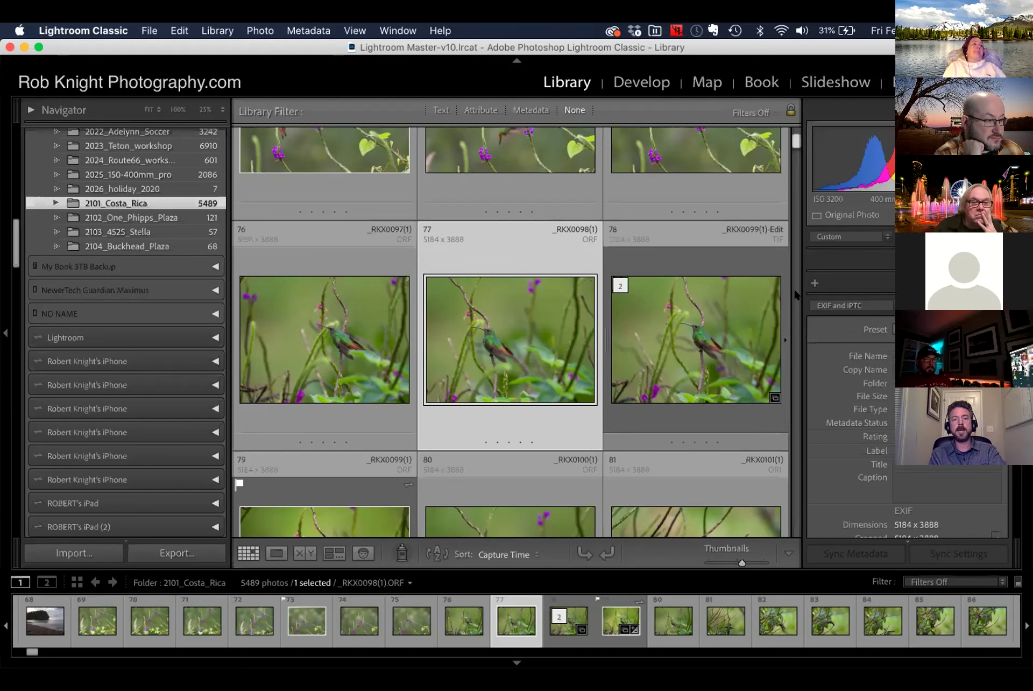
pyautogui.hotkey('shift', 'Tab')
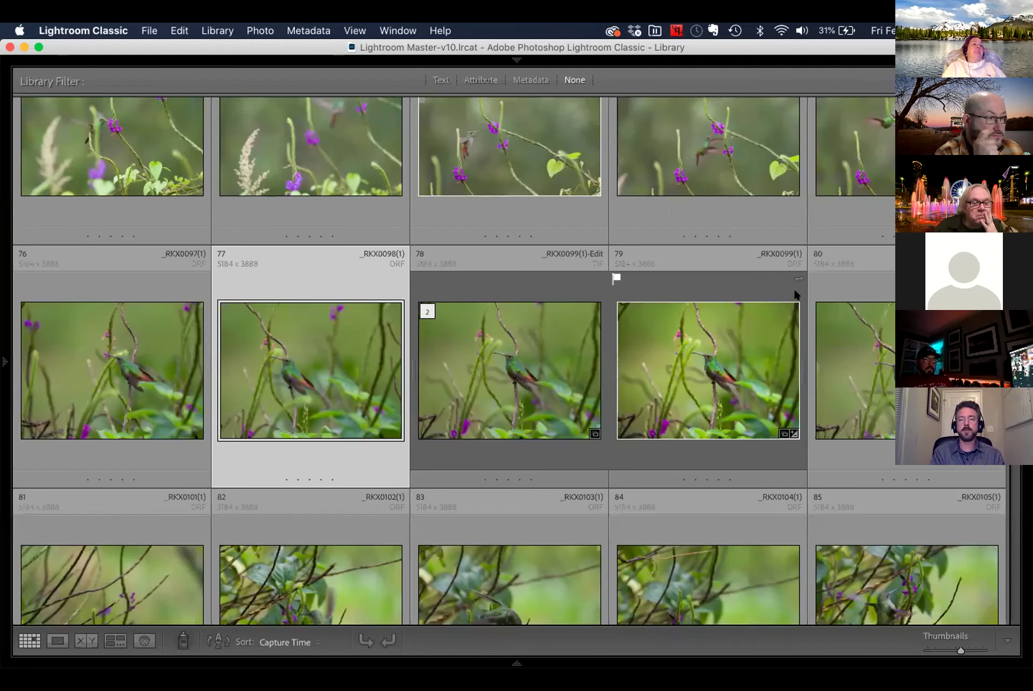
pyautogui.scroll(-3, 797, 307)
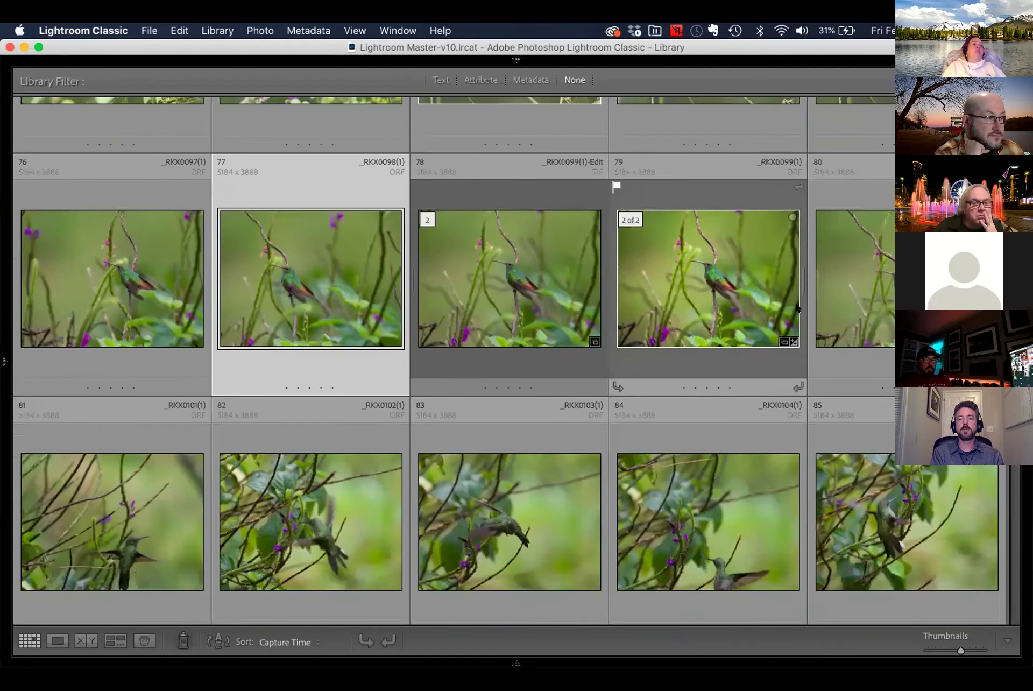
pyautogui.scroll(-3, 797, 307)
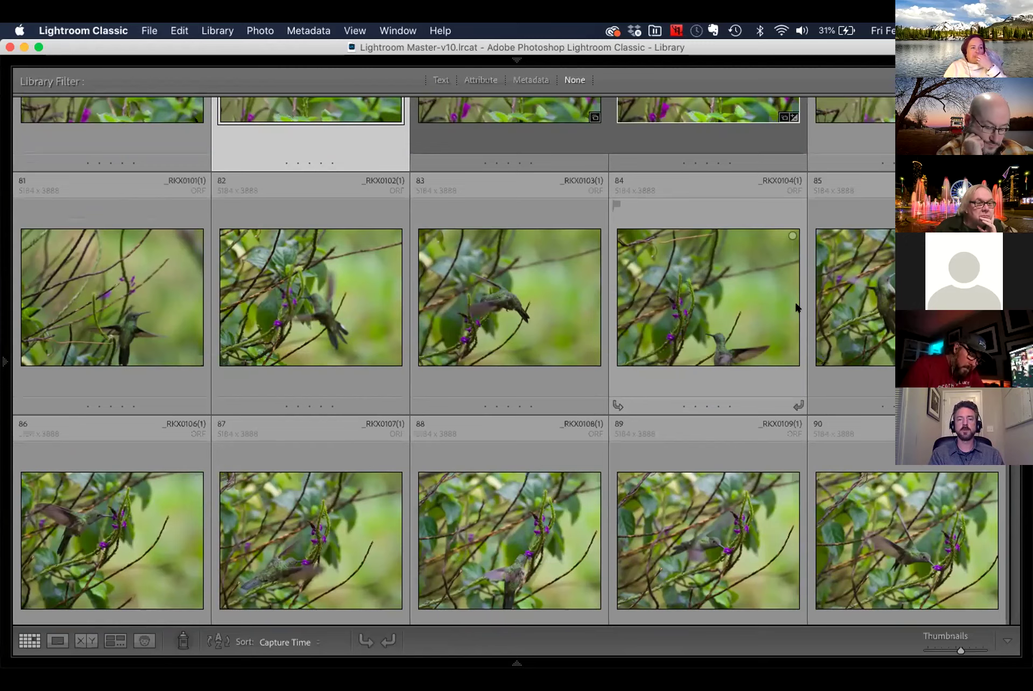
pyautogui.scroll(-3, 796, 306)
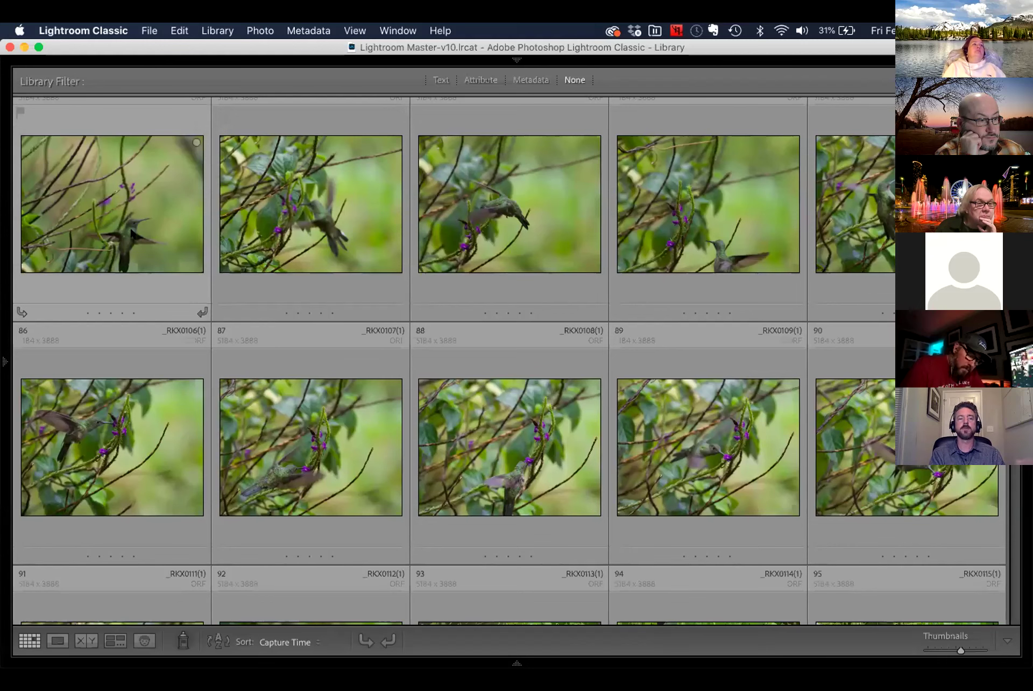
pyautogui.scroll(-5, 132, 234)
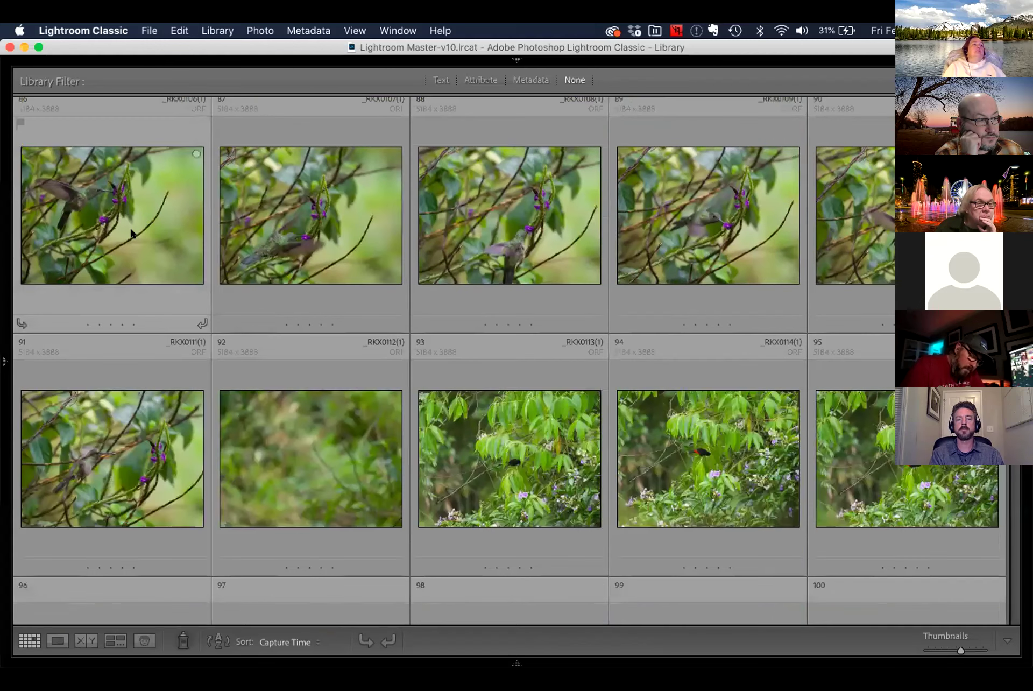
pyautogui.scroll(-2, 132, 233)
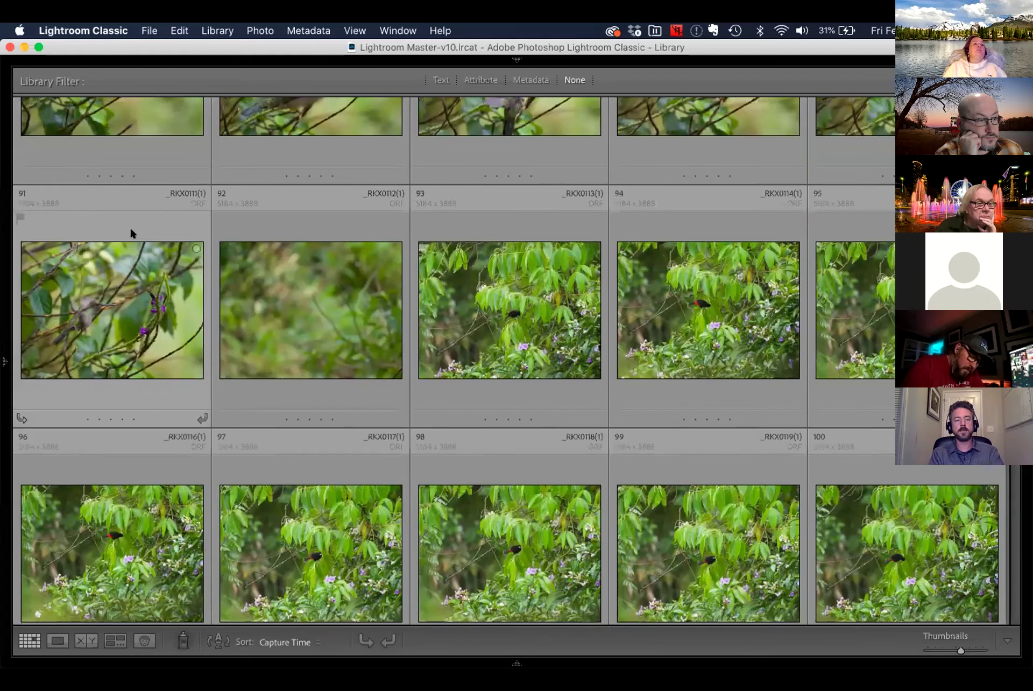
pyautogui.hotkey('shift', 'Tab')
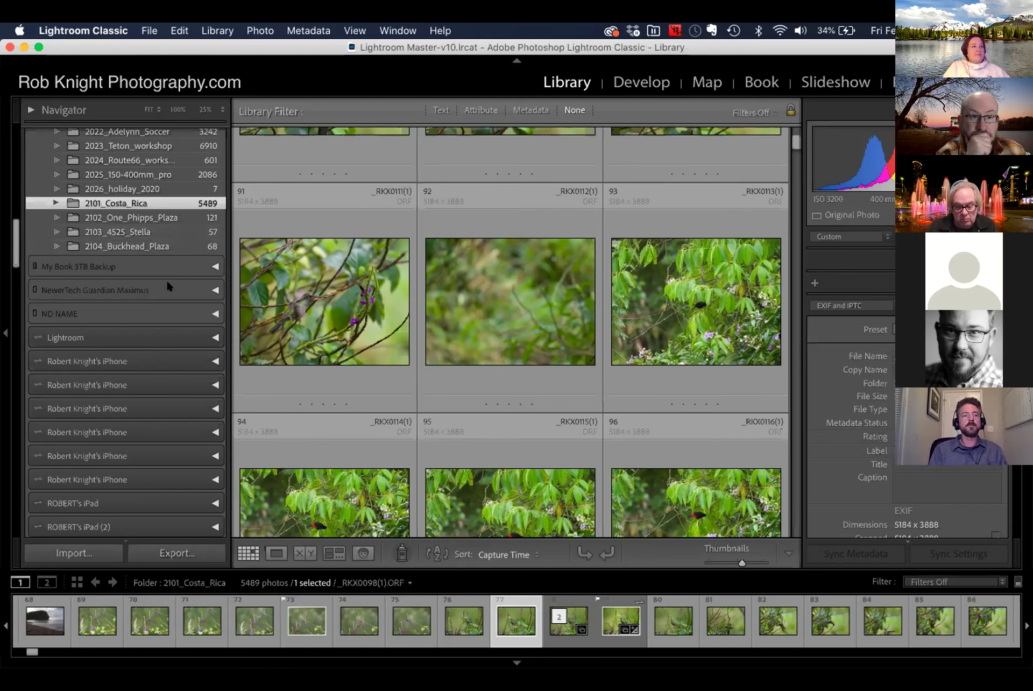
# Compare the 2101_Costa_Rica folder with its matching collection set inside the 2021 set
pyautogui.scroll(-10, 167, 285)
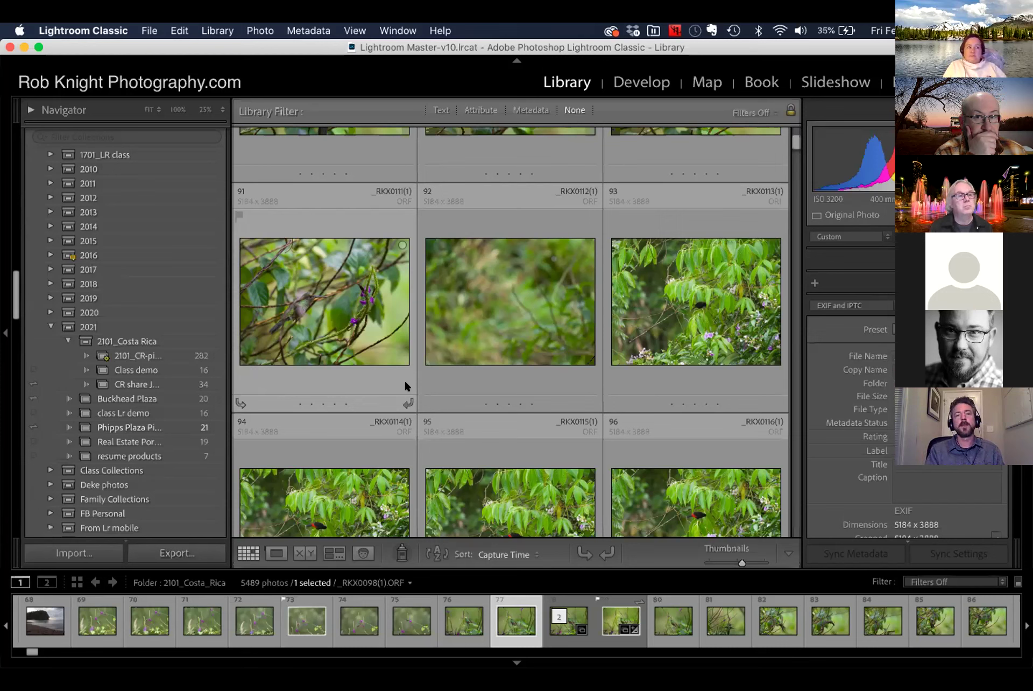
pyautogui.scroll(2, 204, 249)
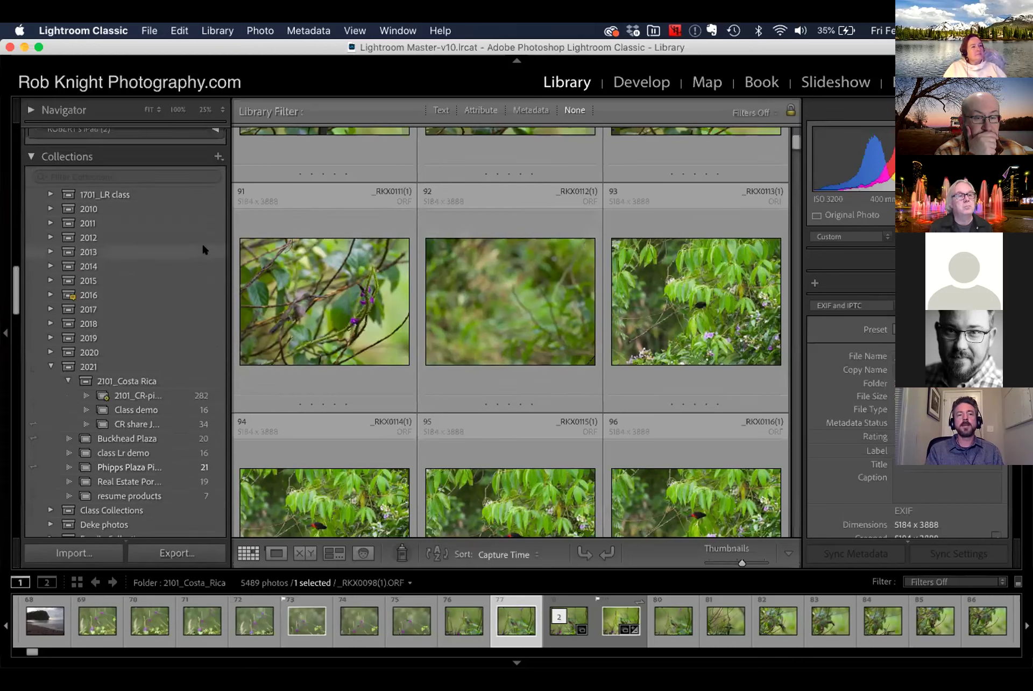
pyautogui.scroll(15, 204, 249)
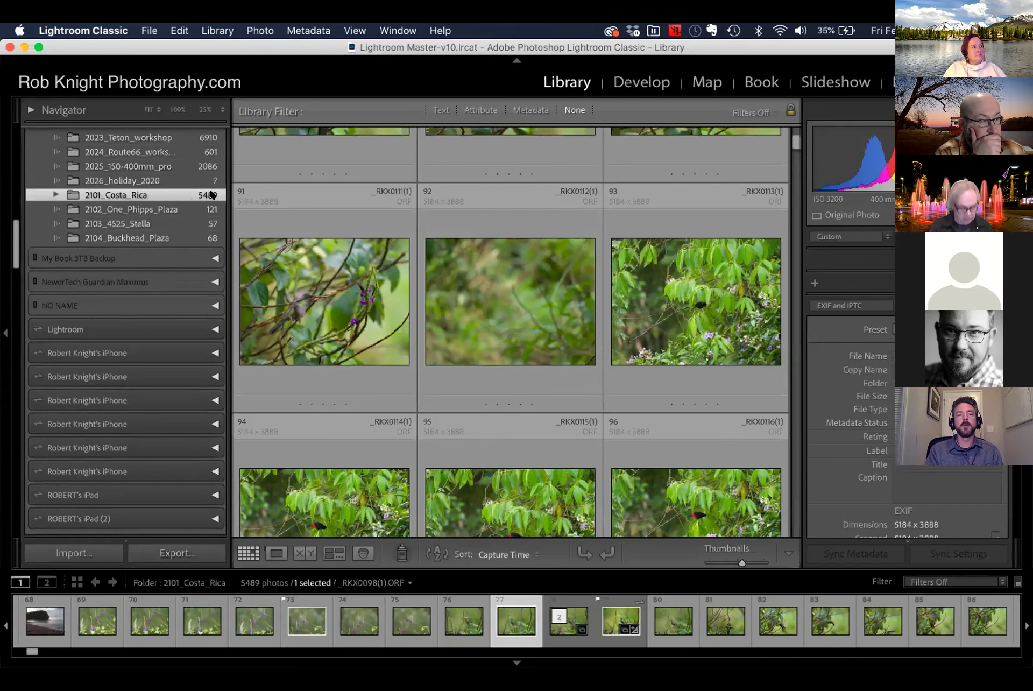
pyautogui.scroll(-15, 192, 229)
pyautogui.scroll(5, 191, 223)
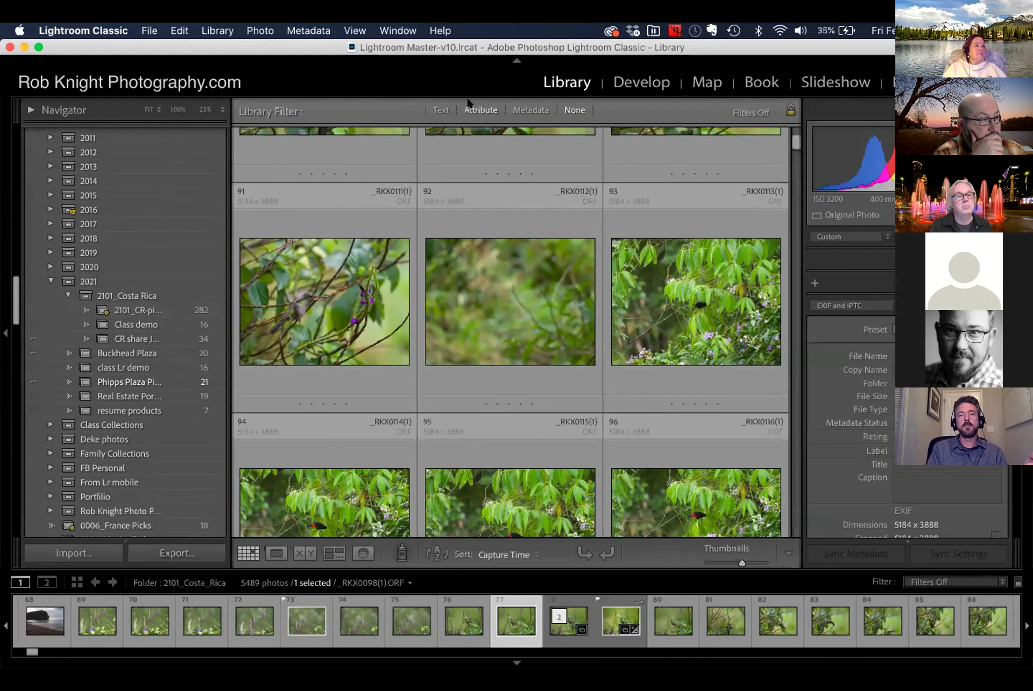
# Filter the 2101_Costa_Rica folder by attribute to show only flagged photos and look through the picks
pyautogui.press('\\')
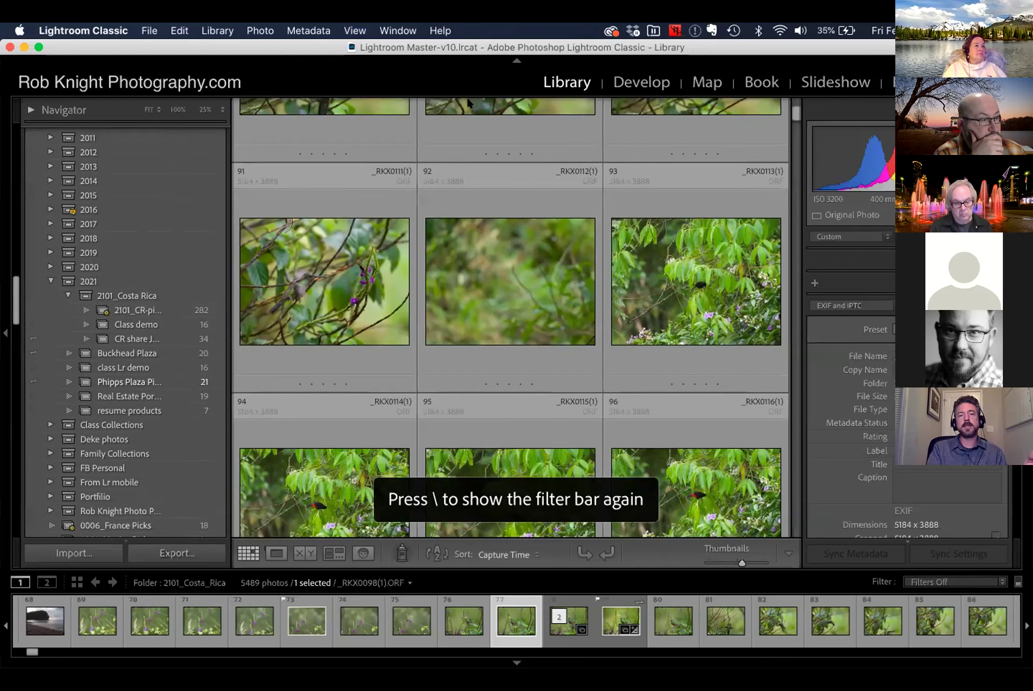
pyautogui.press('\\')
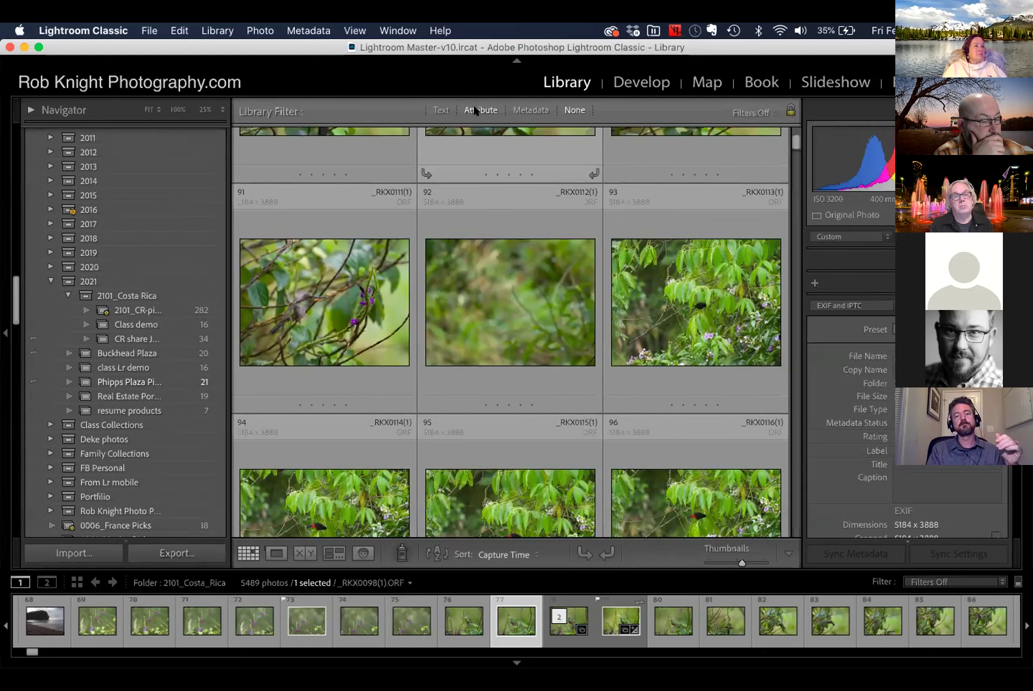
pyautogui.click(468, 109)
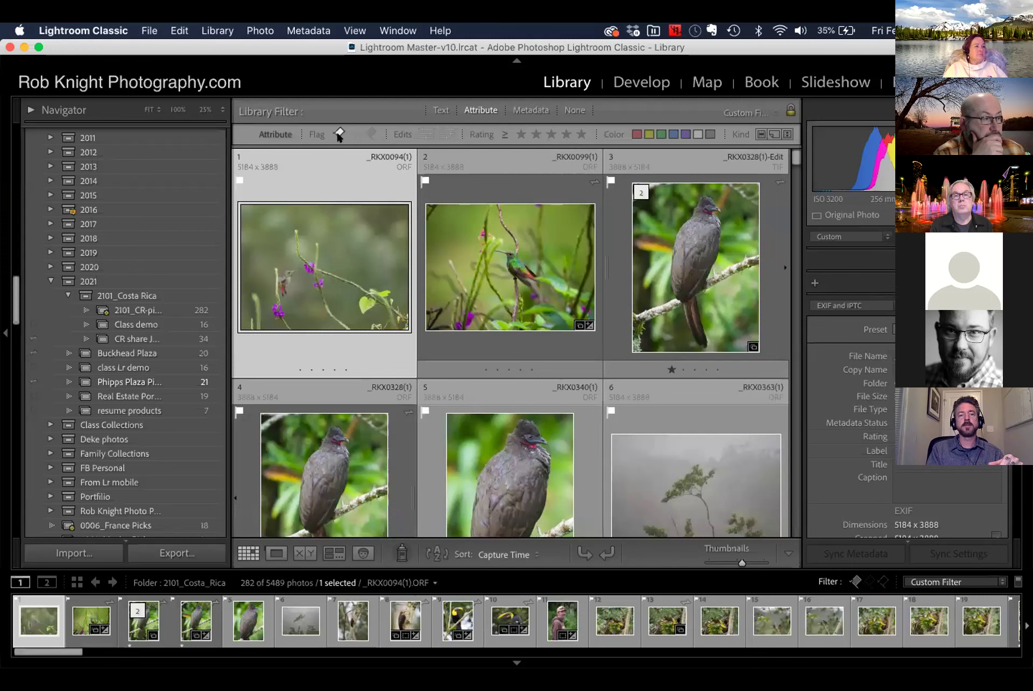
pyautogui.scroll(-3, 448, 292)
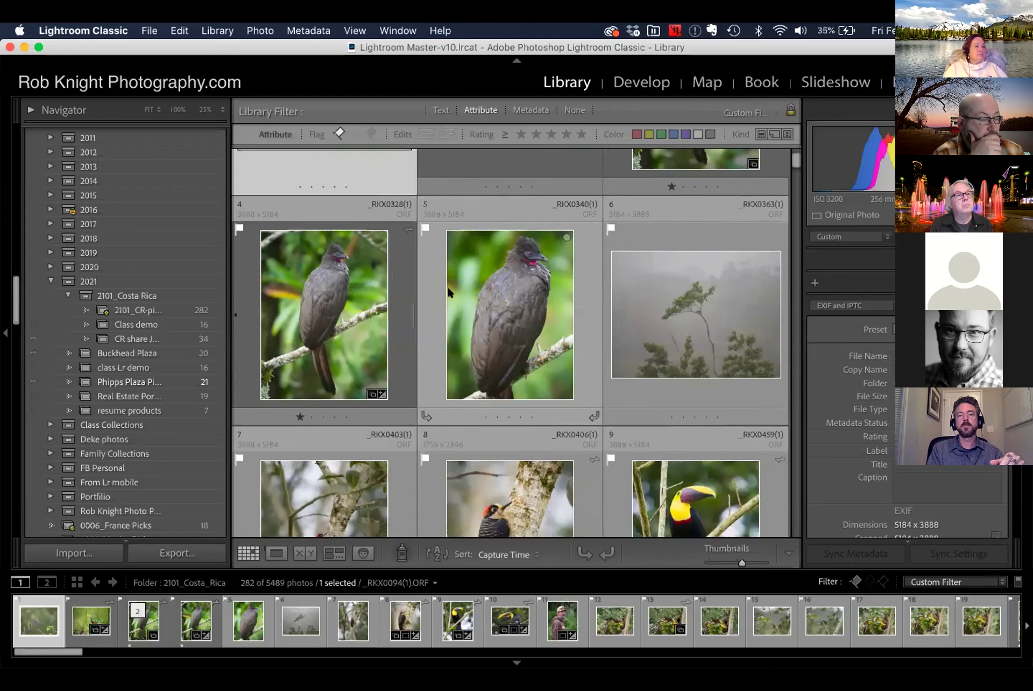
pyautogui.scroll(-6, 449, 292)
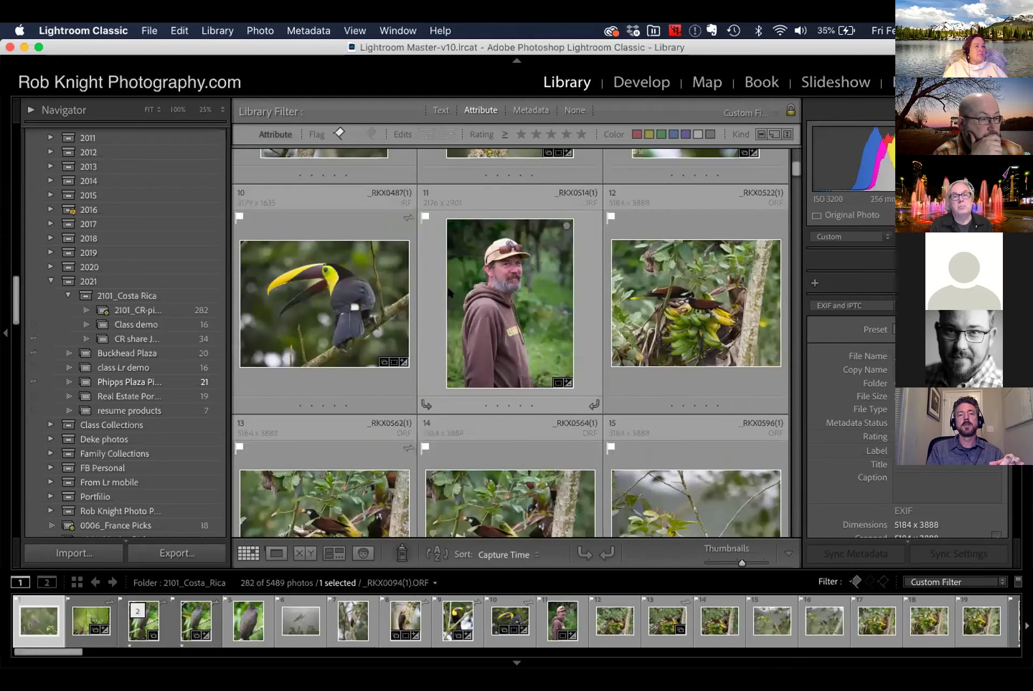
pyautogui.scroll(9, 447, 285)
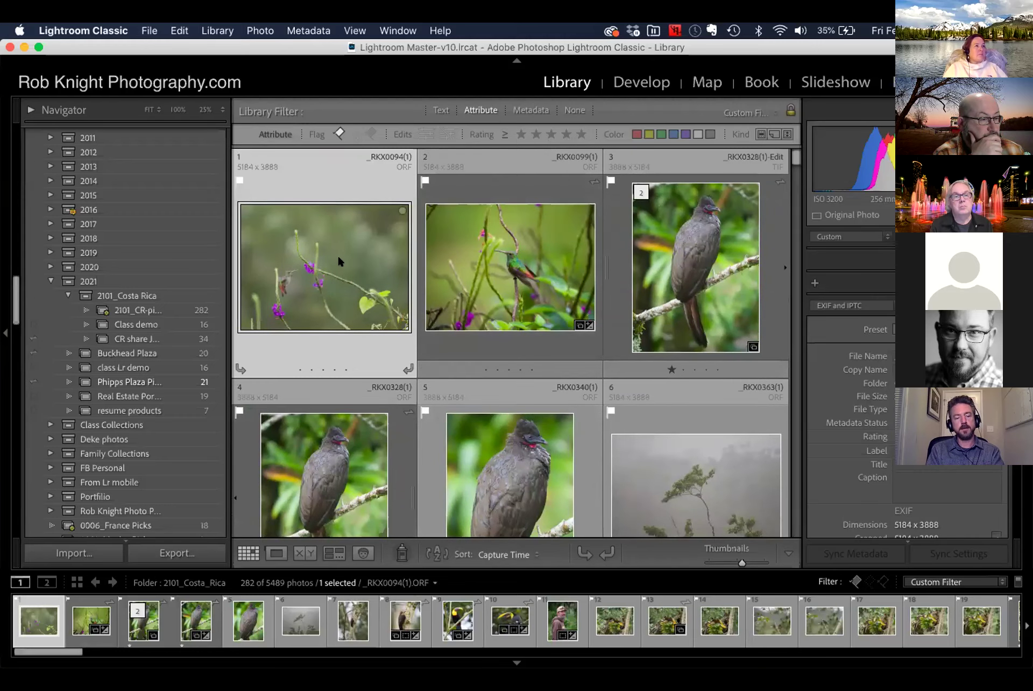
# Select all the filtered picks and start a new collection from them named "costa rica picks"
pyautogui.press('super+a')
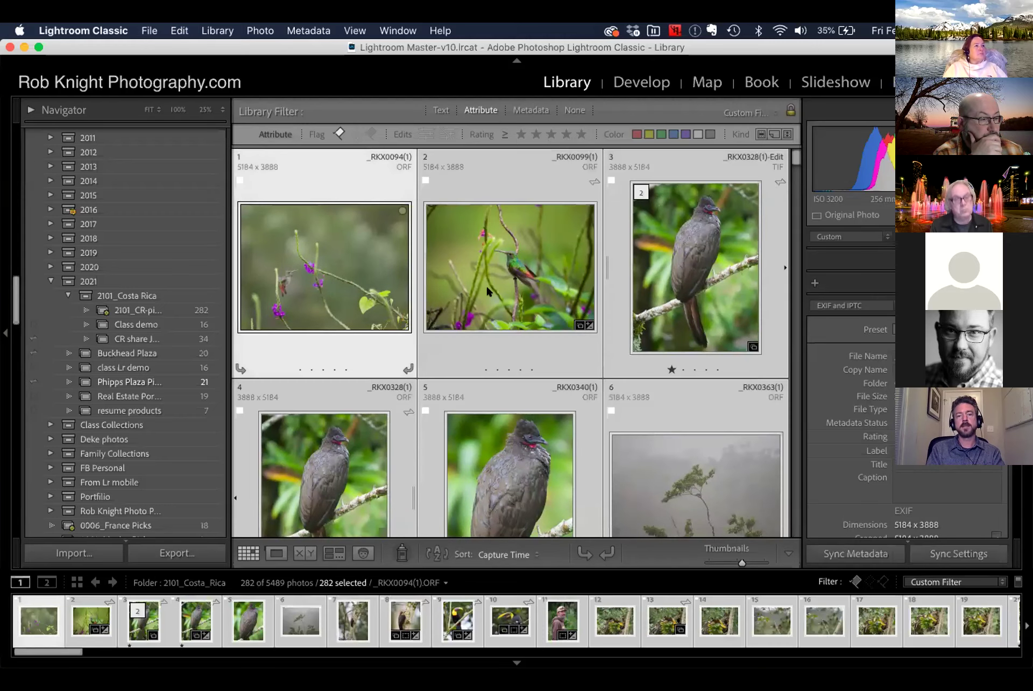
pyautogui.scroll(-1, 487, 287)
pyautogui.scroll(1, 486, 291)
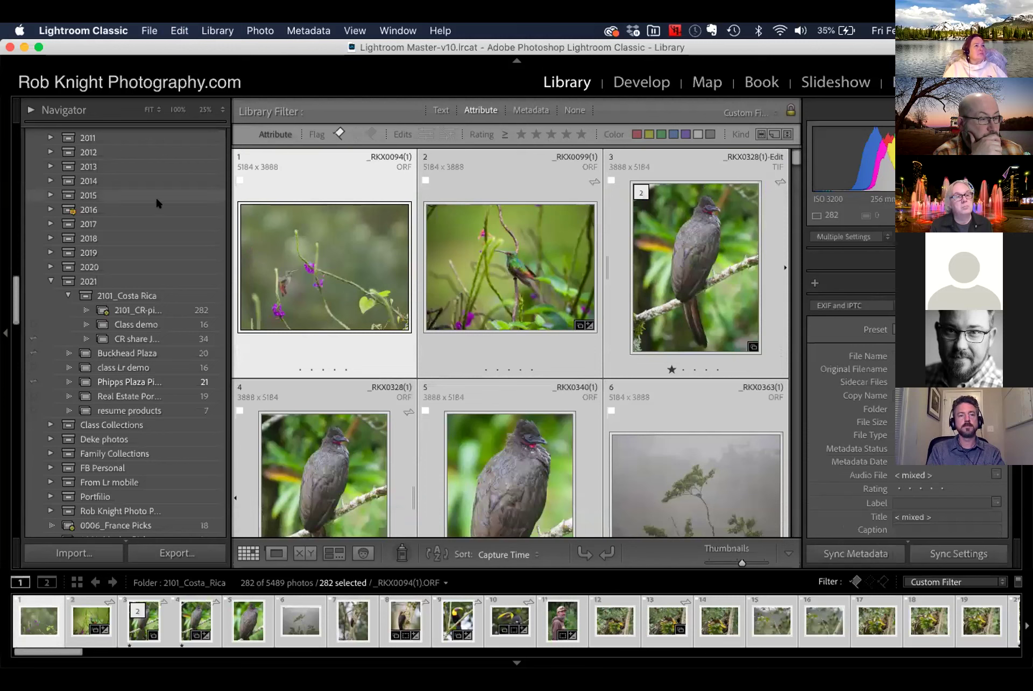
pyautogui.scroll(4, 156, 196)
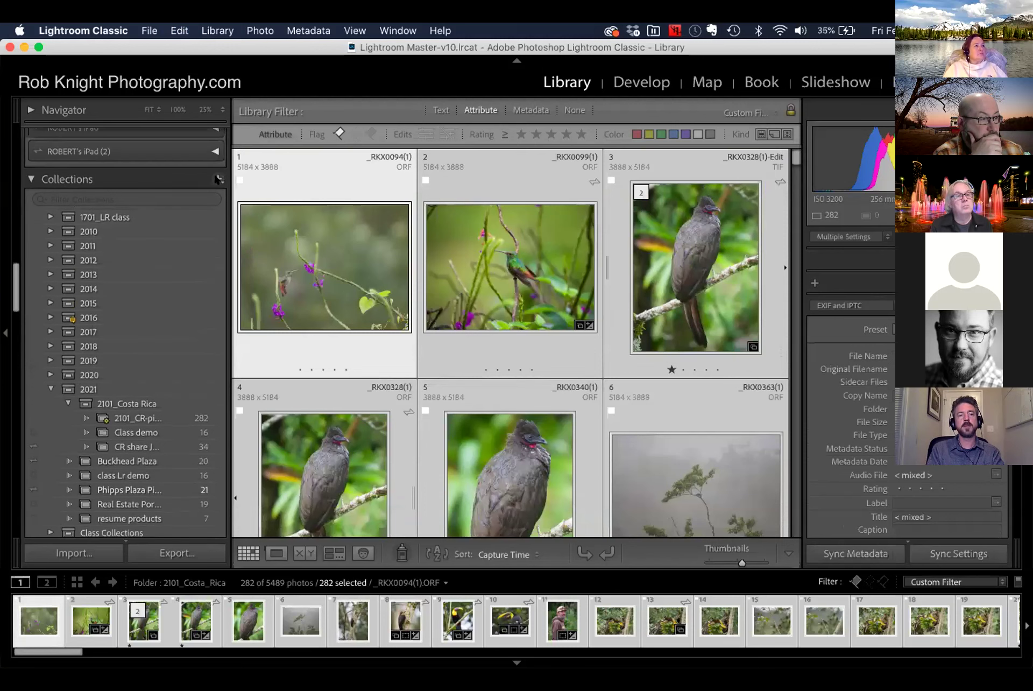
pyautogui.click(218, 179)
pyautogui.click(258, 193)
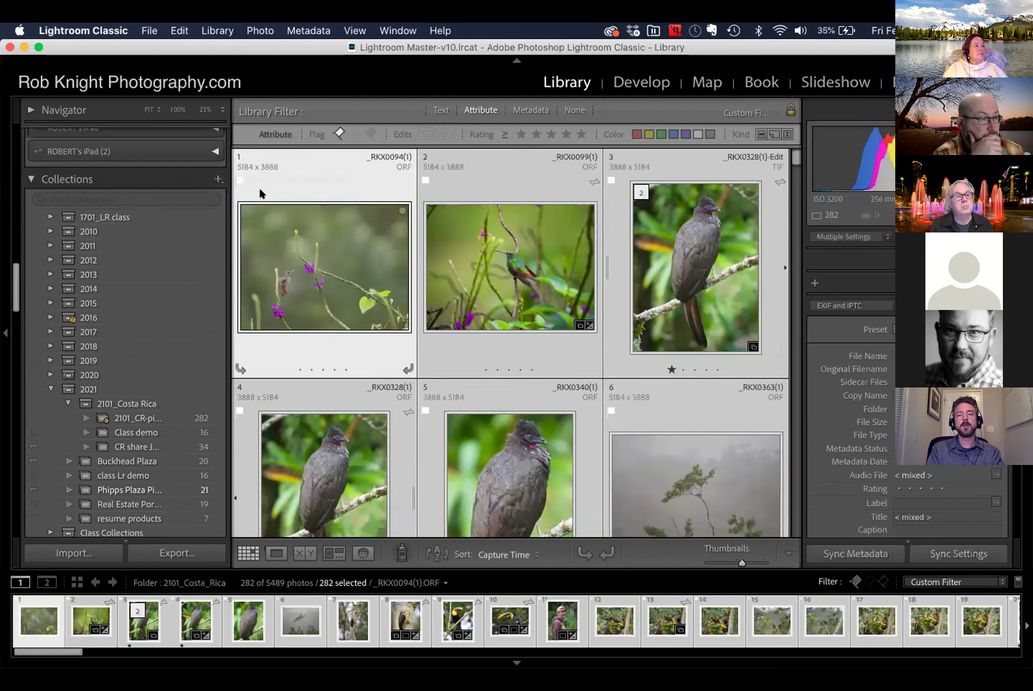
pyautogui.write('cos')
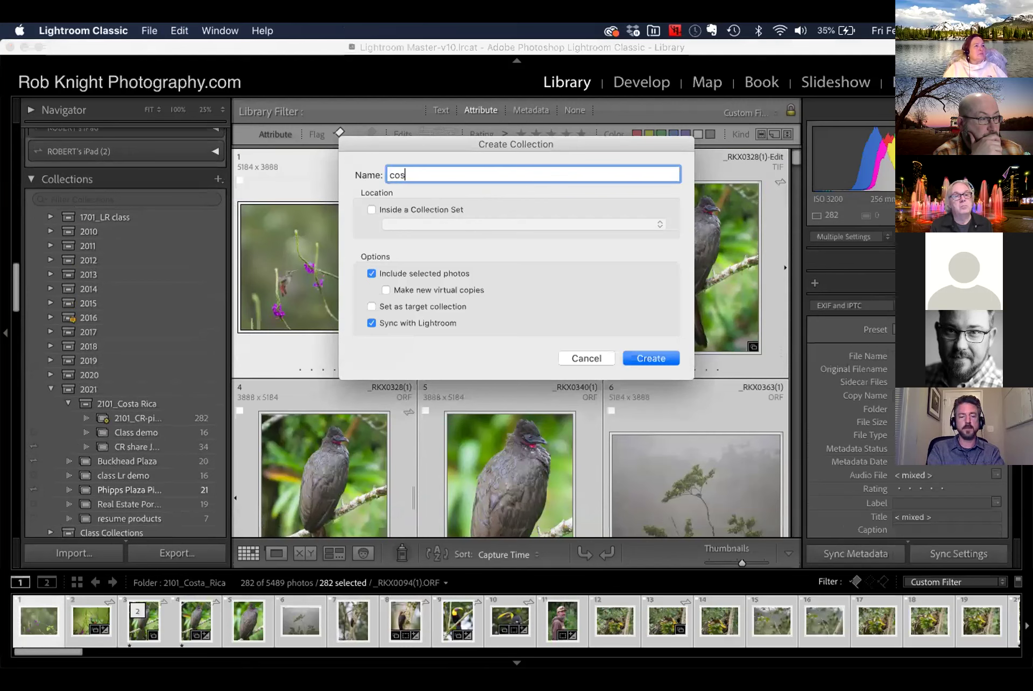
pyautogui.write('ta ric')
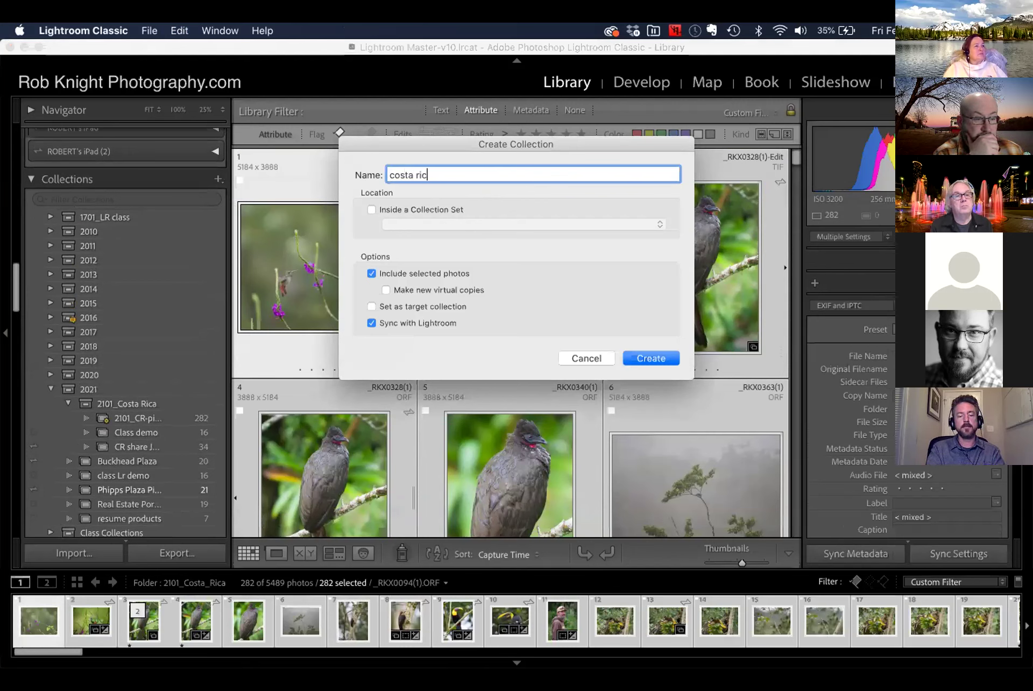
pyautogui.write('a picks')
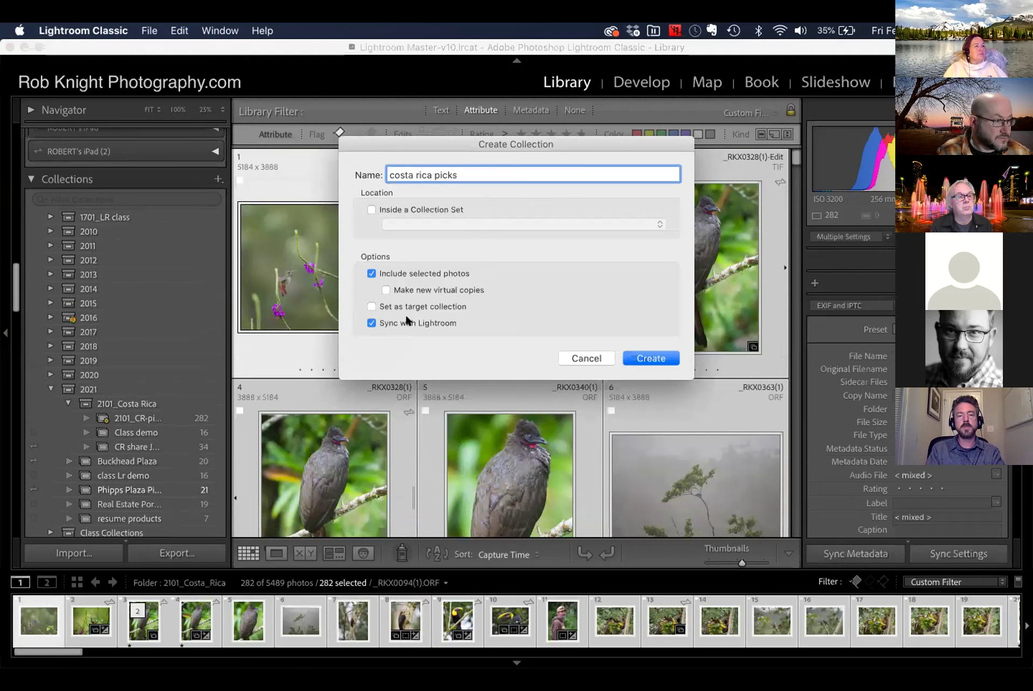
# Choose the 2101_Costa Rica collection set as the new collection's location, and cancel its creation
pyautogui.click(370, 205)
pyautogui.click(405, 224)
pyautogui.scroll(-5, 431, 393)
pyautogui.scroll(-15, 433, 406)
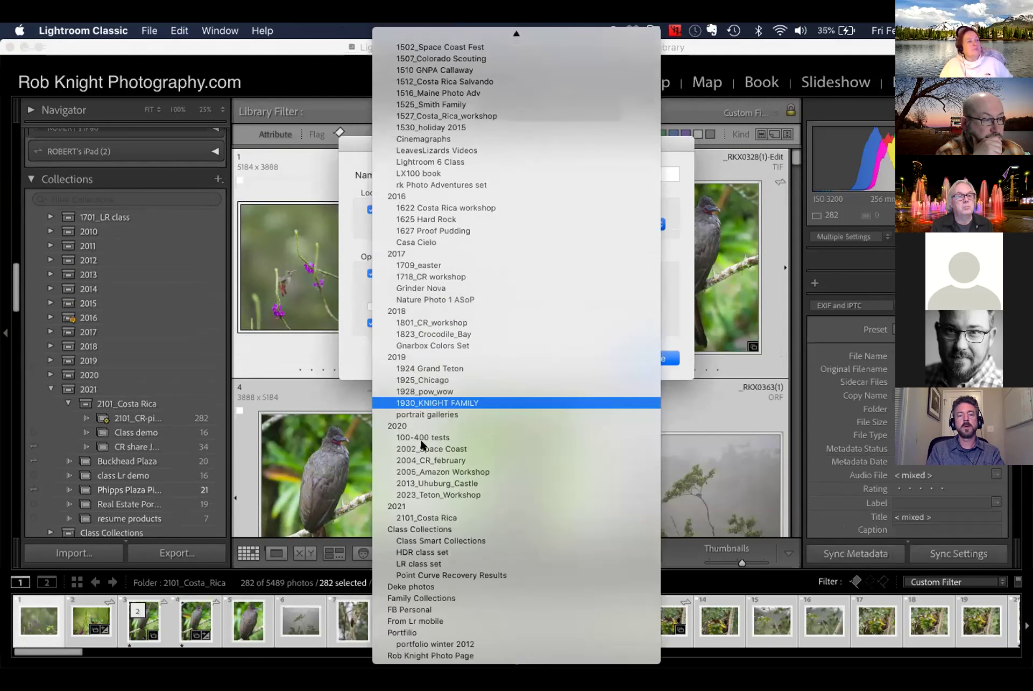
pyautogui.click(428, 517)
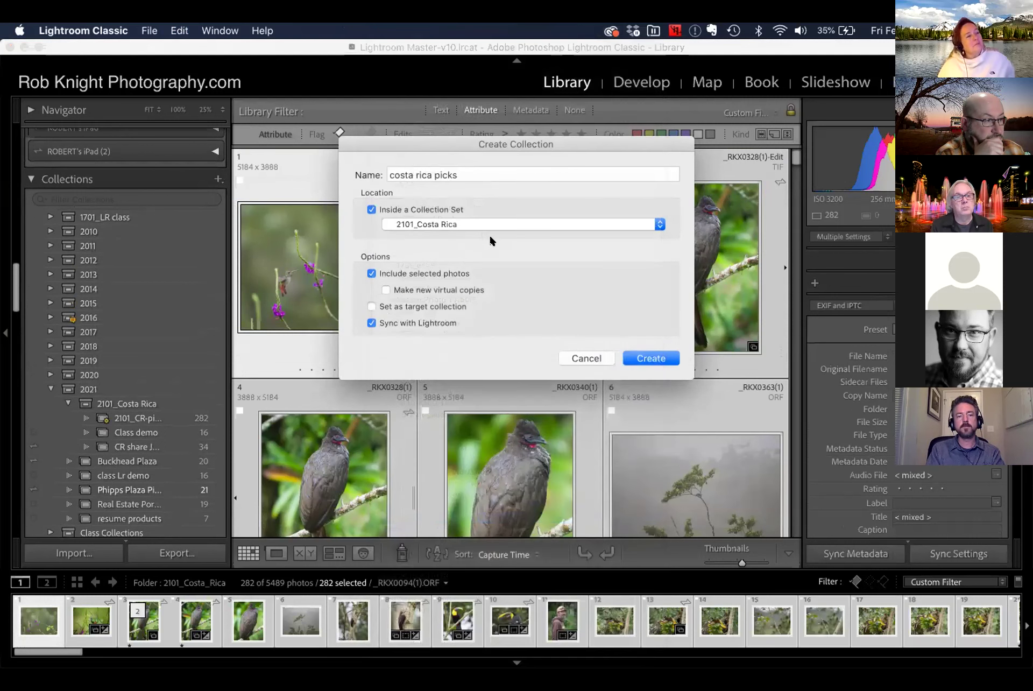
pyautogui.click(576, 356)
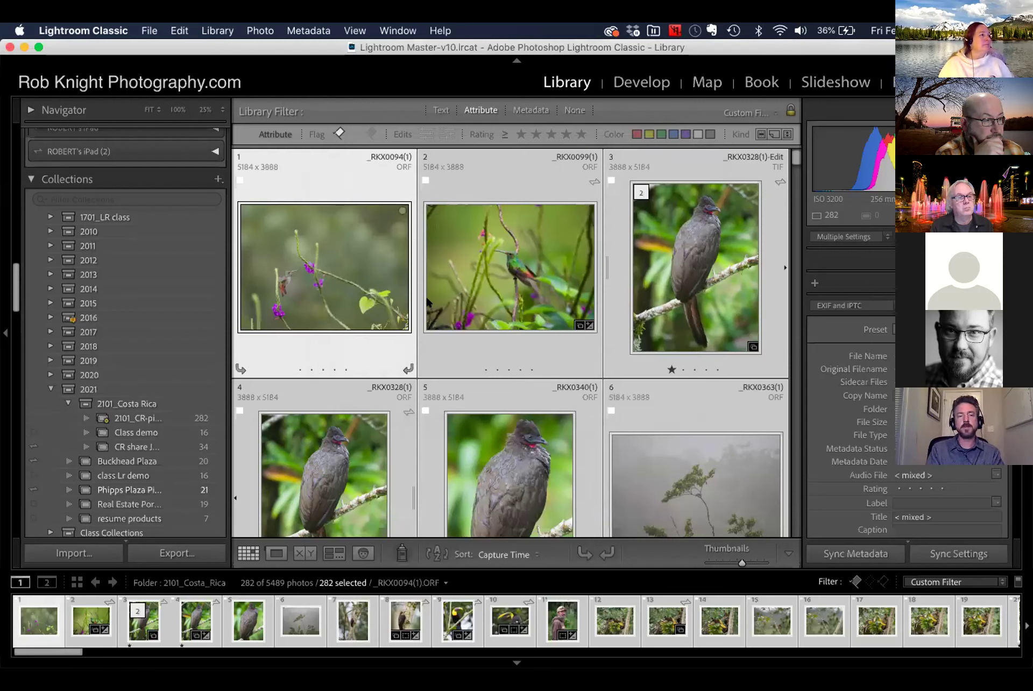
# Deselect the photos, turn off the flag filter, and open the 2101_CR-picks smart collection
pyautogui.click(347, 171)
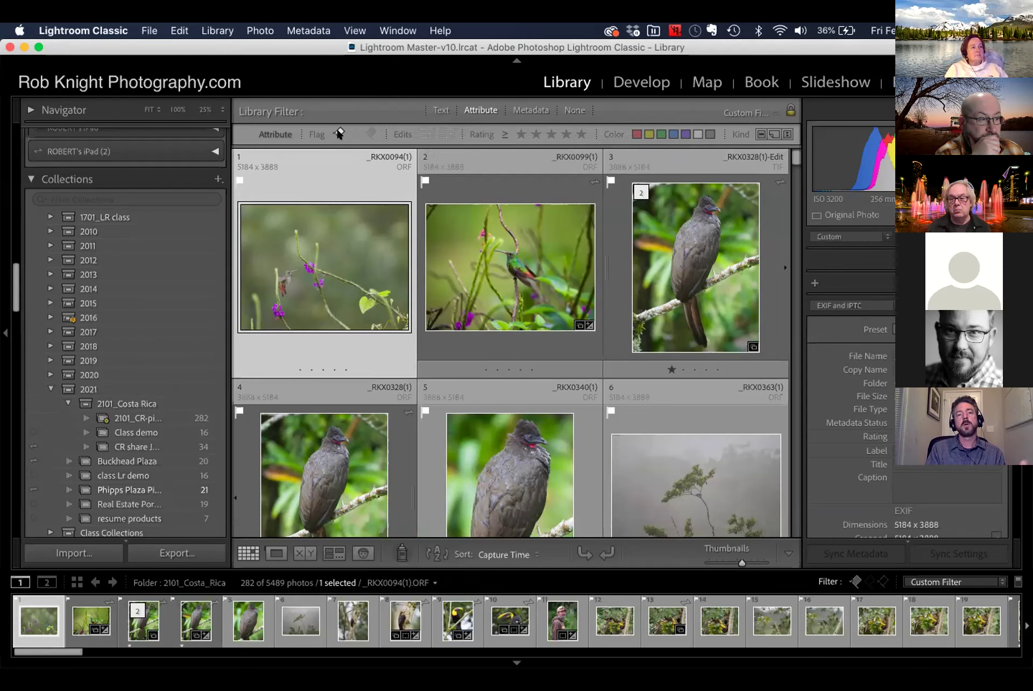
pyautogui.click(482, 110)
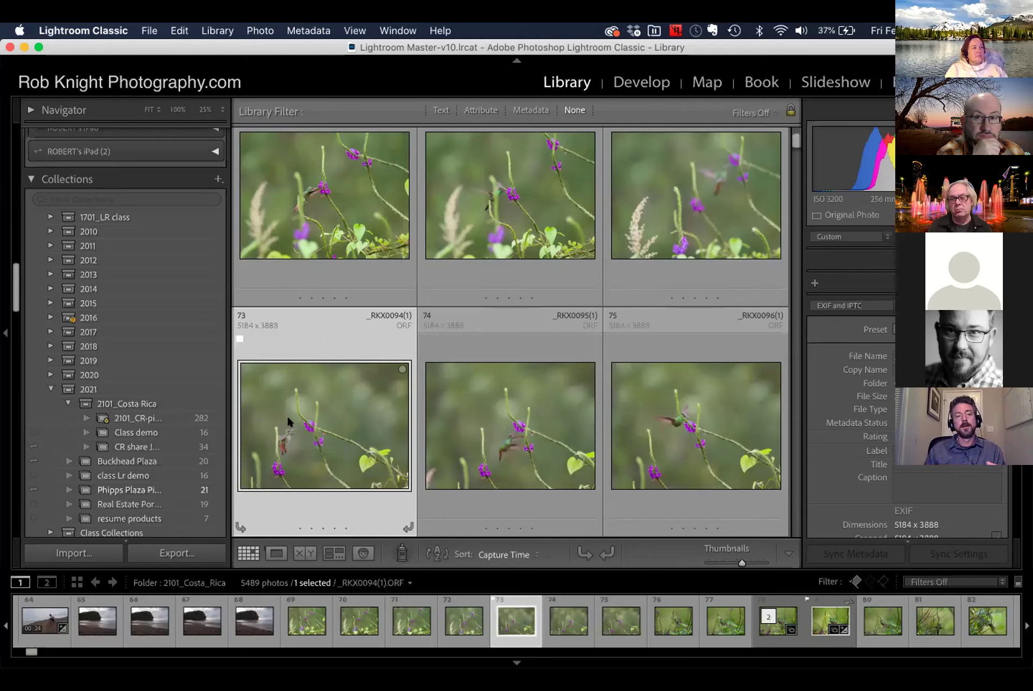
pyautogui.click(134, 415)
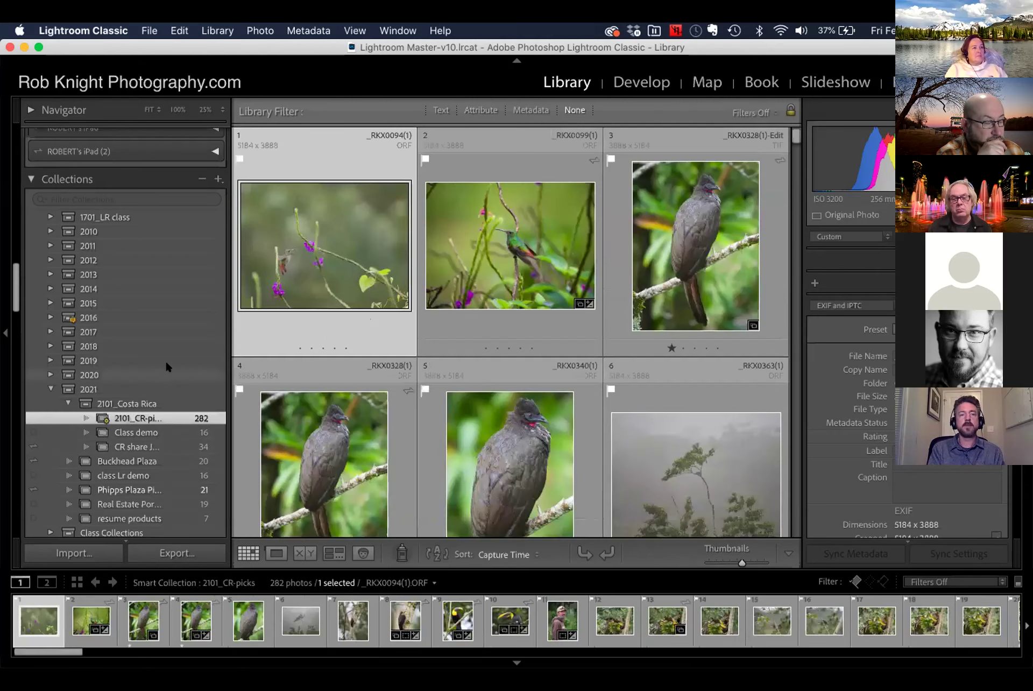
pyautogui.scroll(3, 169, 266)
pyautogui.scroll(-4, 169, 266)
pyautogui.scroll(-5, 170, 269)
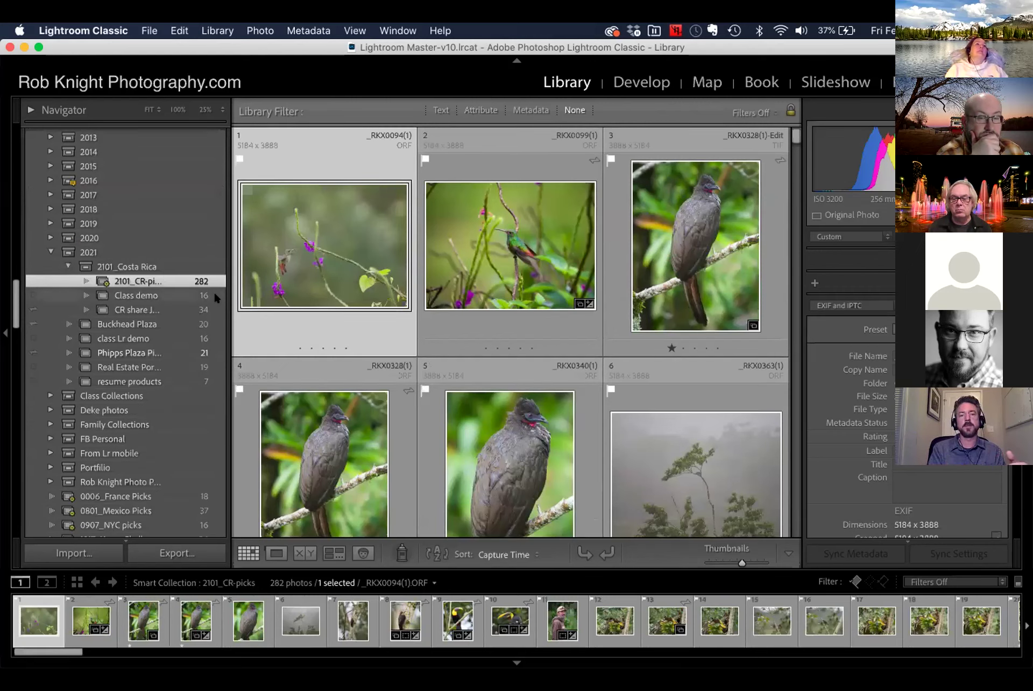
# Preview the hummingbird photo _RKX0094(1).ORF in Loupe view, return to Grid view, and remove its pick flag
pyautogui.doubleClick(345, 268)
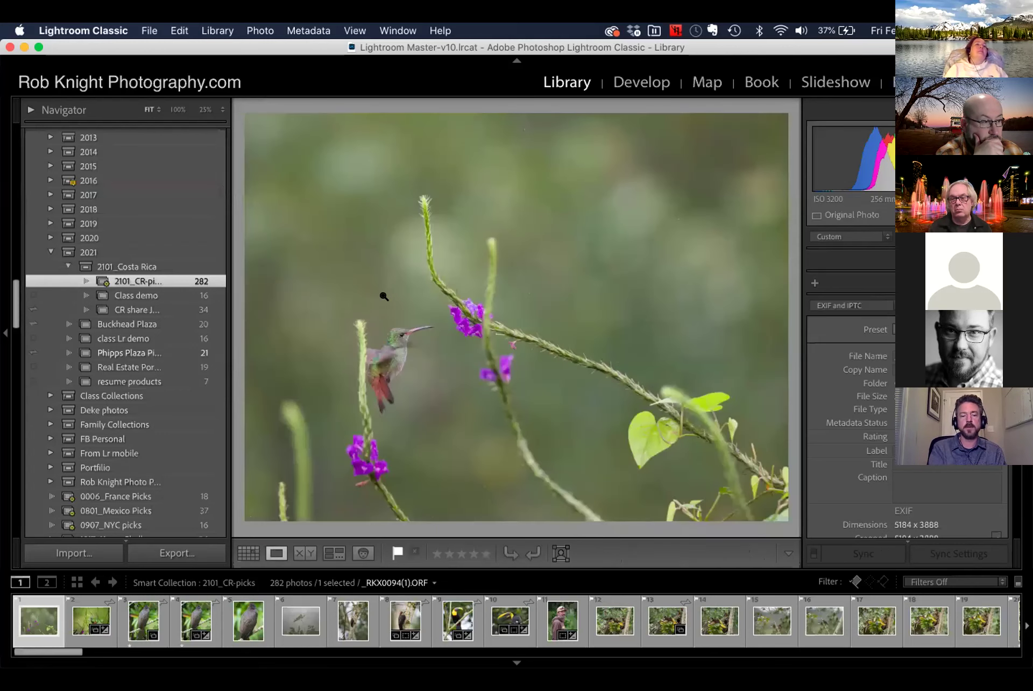
pyautogui.press('g')
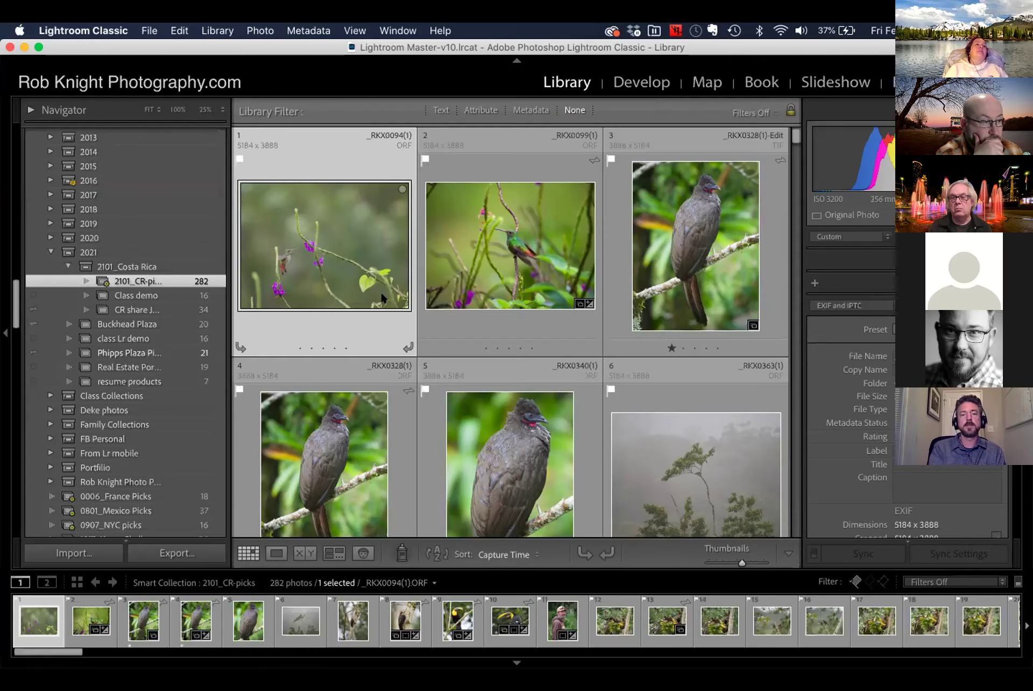
pyautogui.click(235, 152)
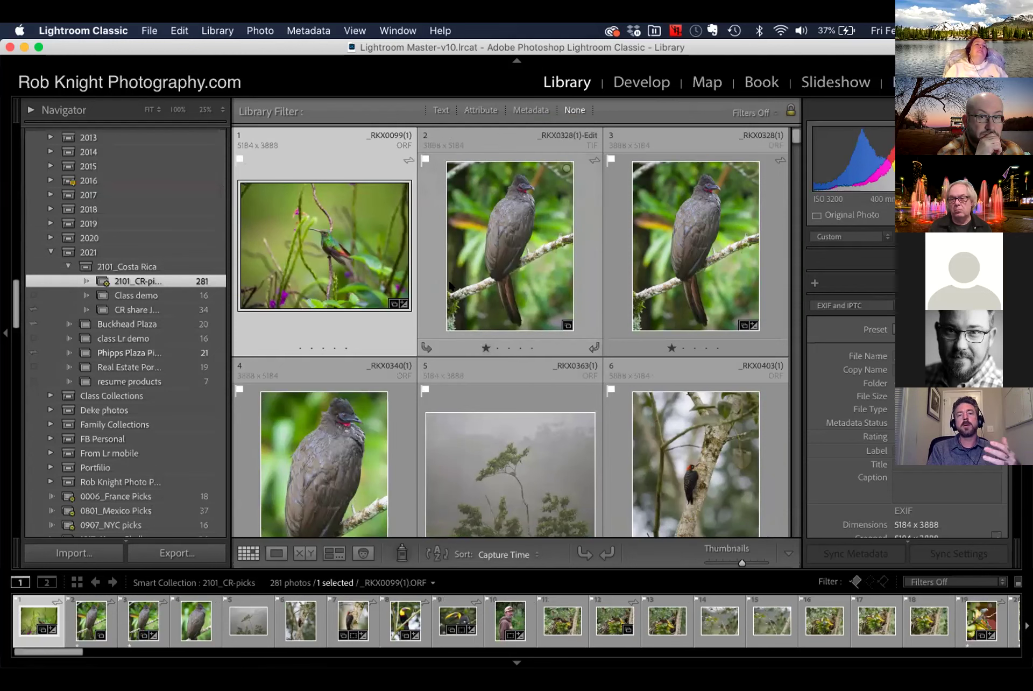
# Look through the first rows of flagged photos in the 2101_CR-picks smart collection
pyautogui.scroll(-2, 474, 293)
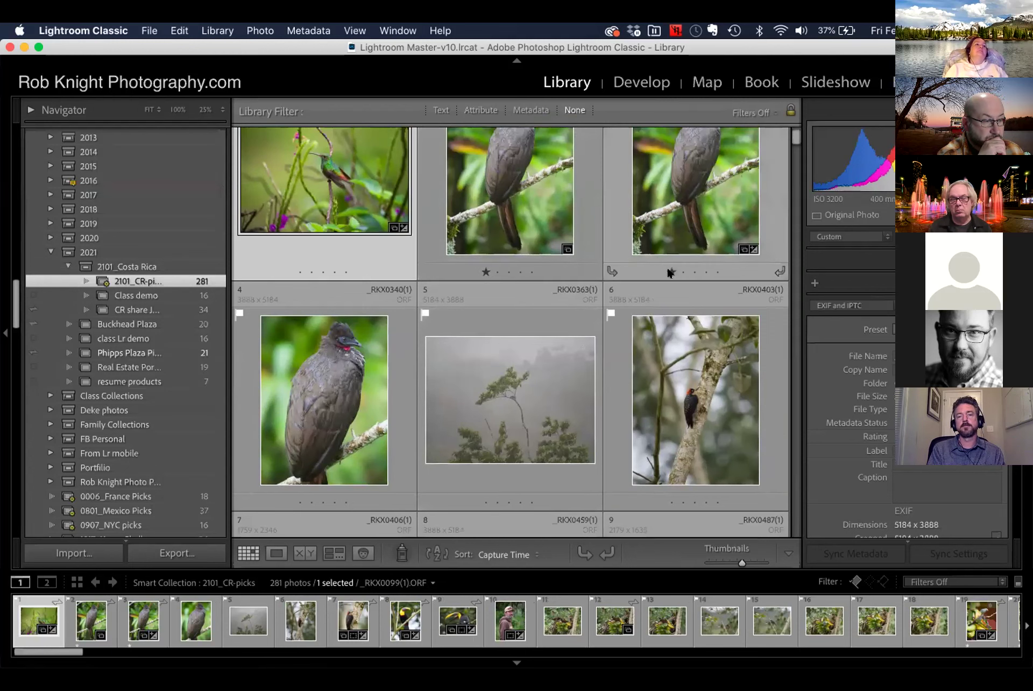
pyautogui.scroll(-1, 582, 307)
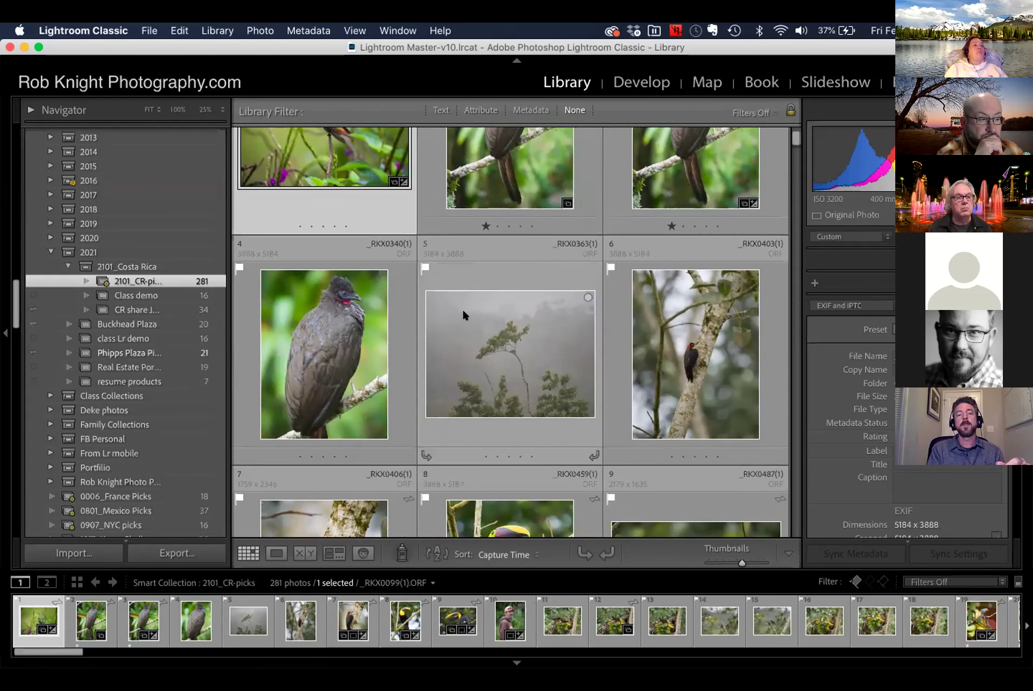
pyautogui.scroll(-2, 463, 310)
pyautogui.scroll(-5, 464, 315)
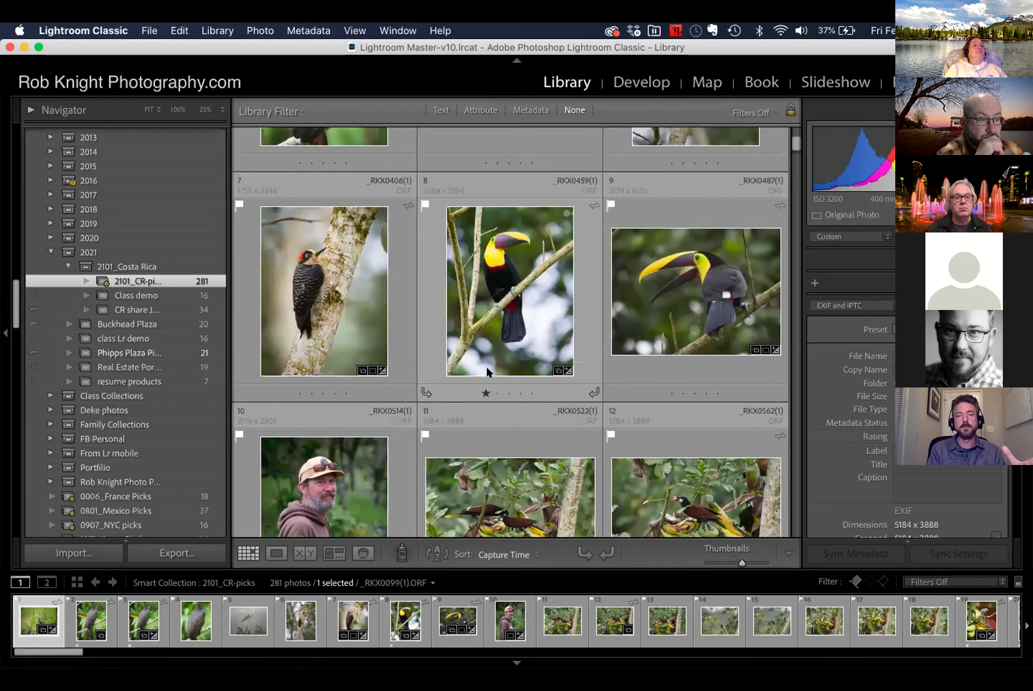
pyautogui.scroll(-5, 486, 366)
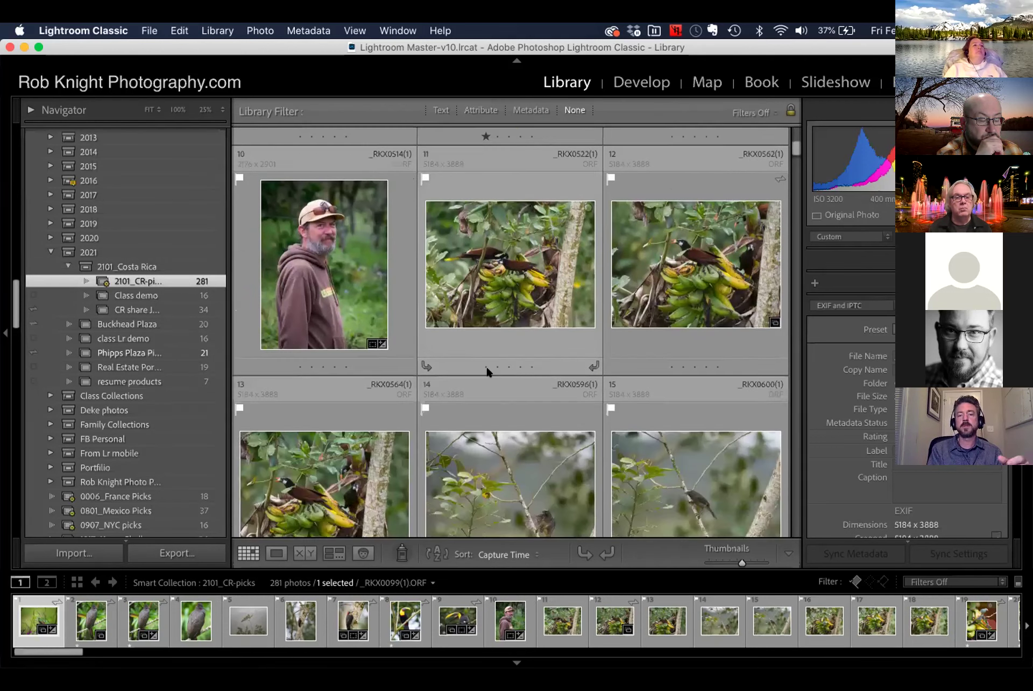
pyautogui.scroll(-2, 487, 370)
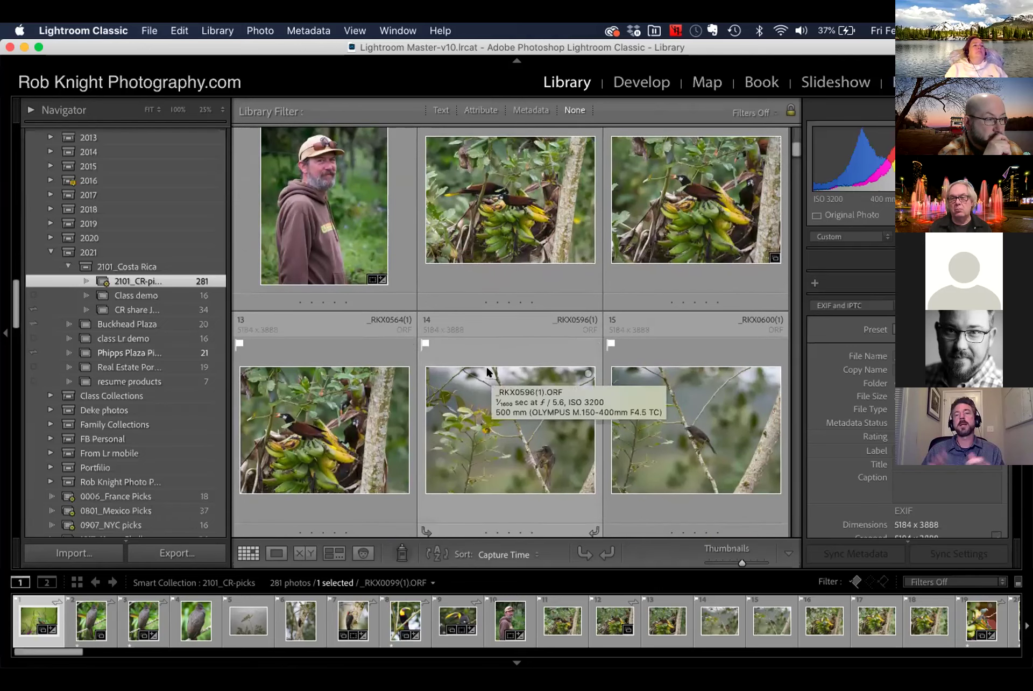
pyautogui.scroll(4, 488, 372)
pyautogui.scroll(1, 488, 372)
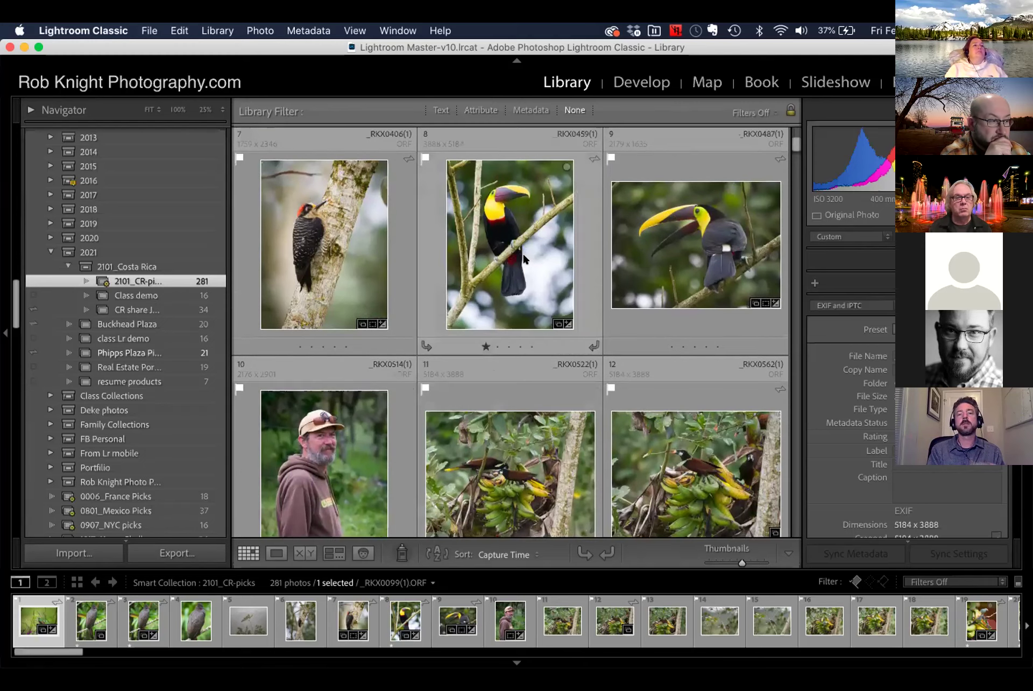
# Preview the toucan photo _RKX0459(1).ORF in Loupe view, return to Grid view, and examine the star ratings of further picks
pyautogui.doubleClick(525, 260)
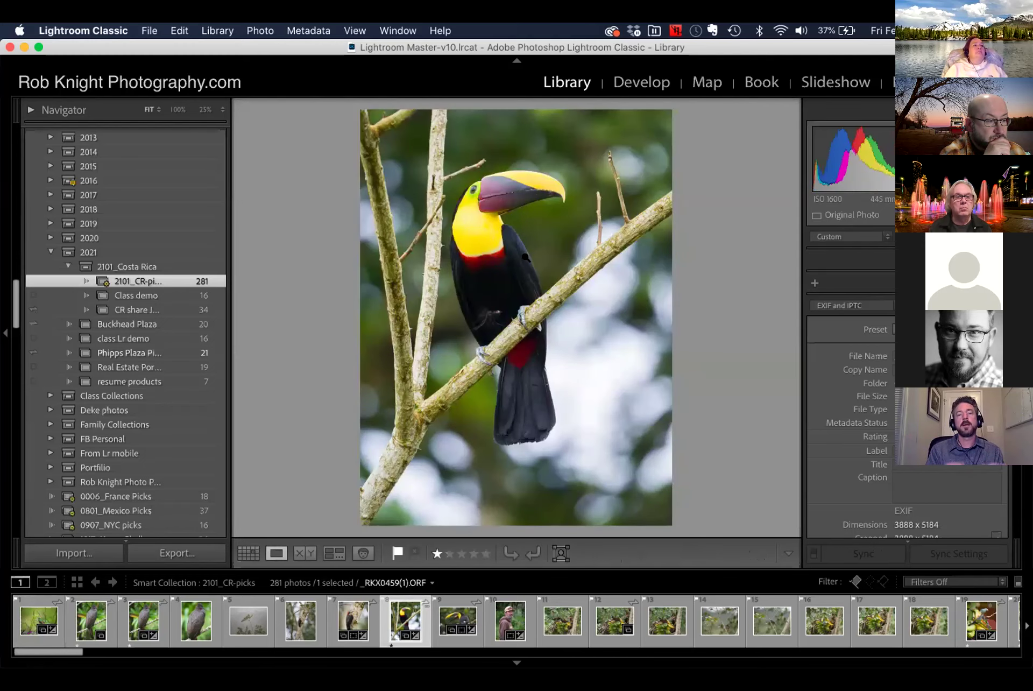
pyautogui.doubleClick(525, 259)
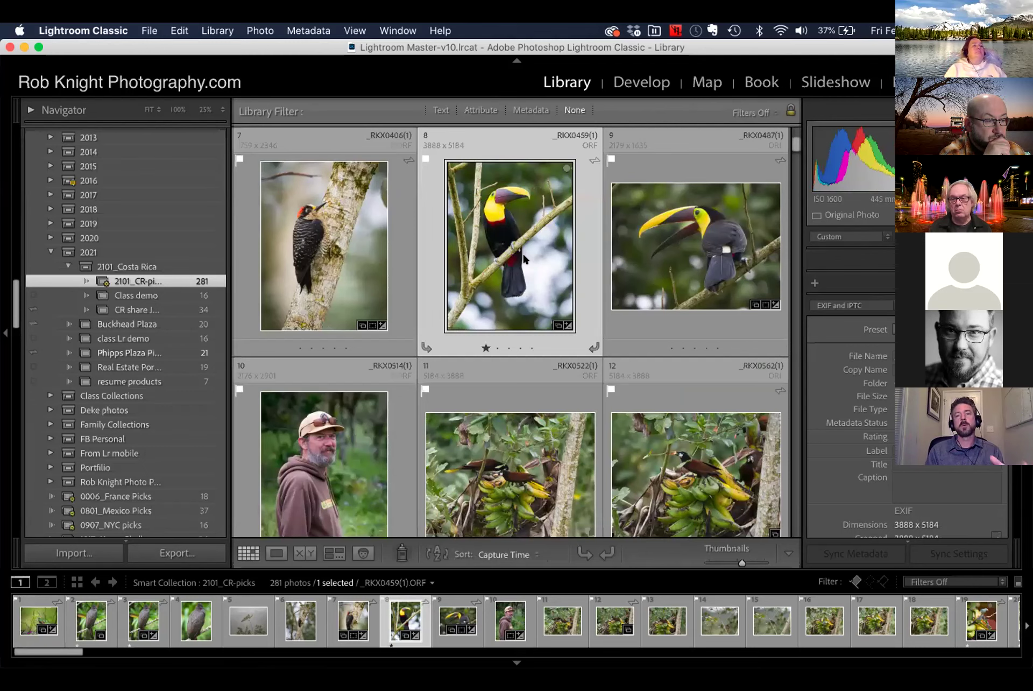
pyautogui.scroll(-1, 523, 258)
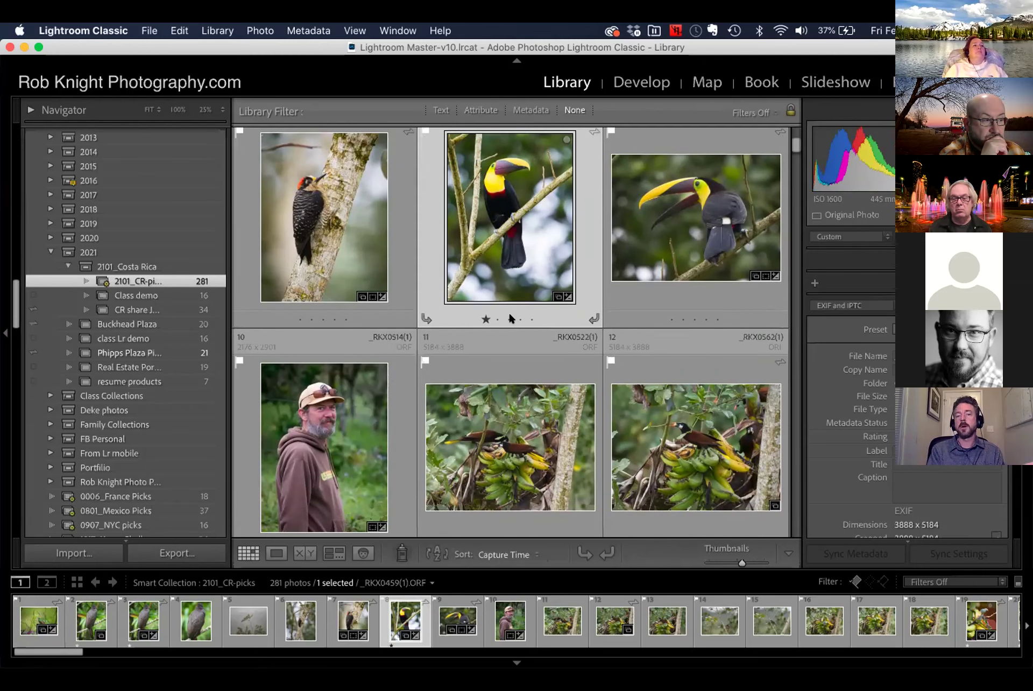
pyautogui.scroll(-8, 509, 315)
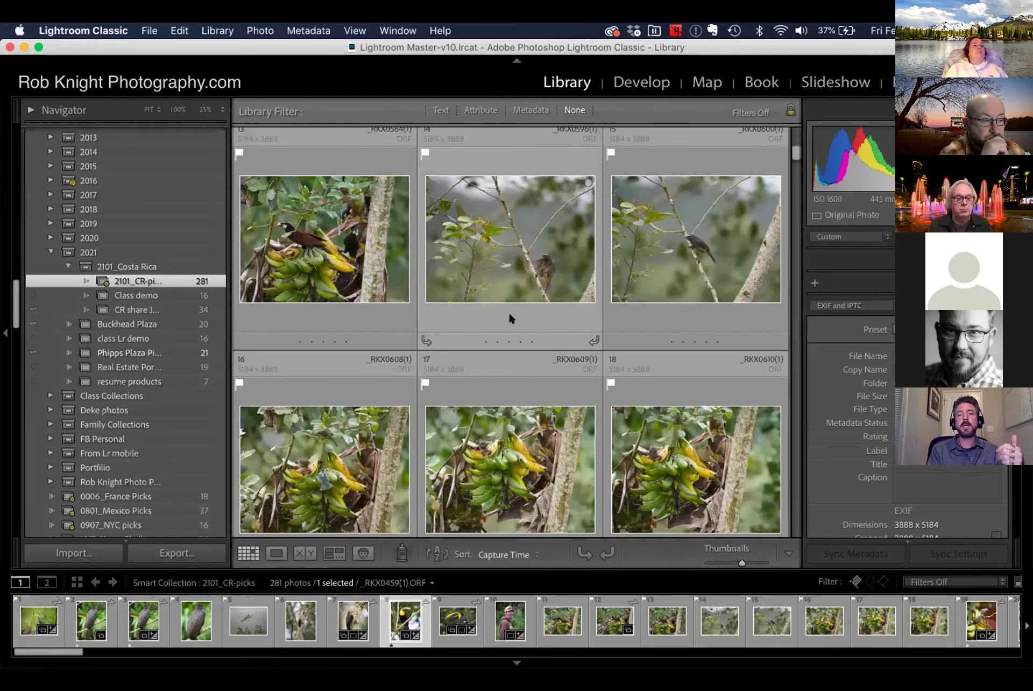
pyautogui.scroll(-2, 509, 314)
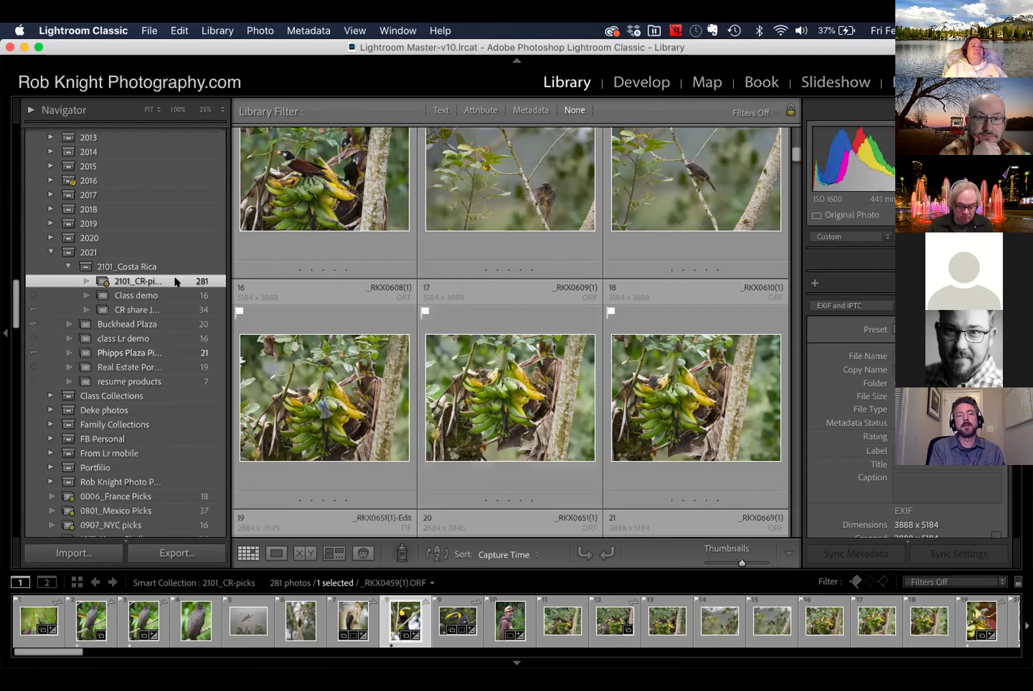
pyautogui.scroll(-5, 430, 328)
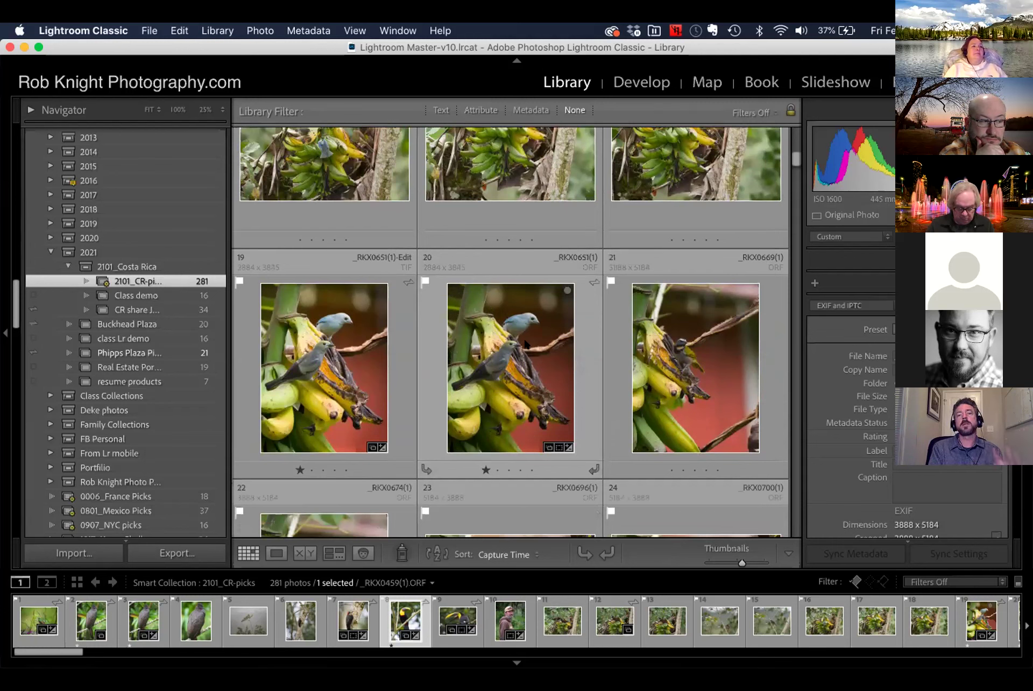
pyautogui.moveTo(527, 343)
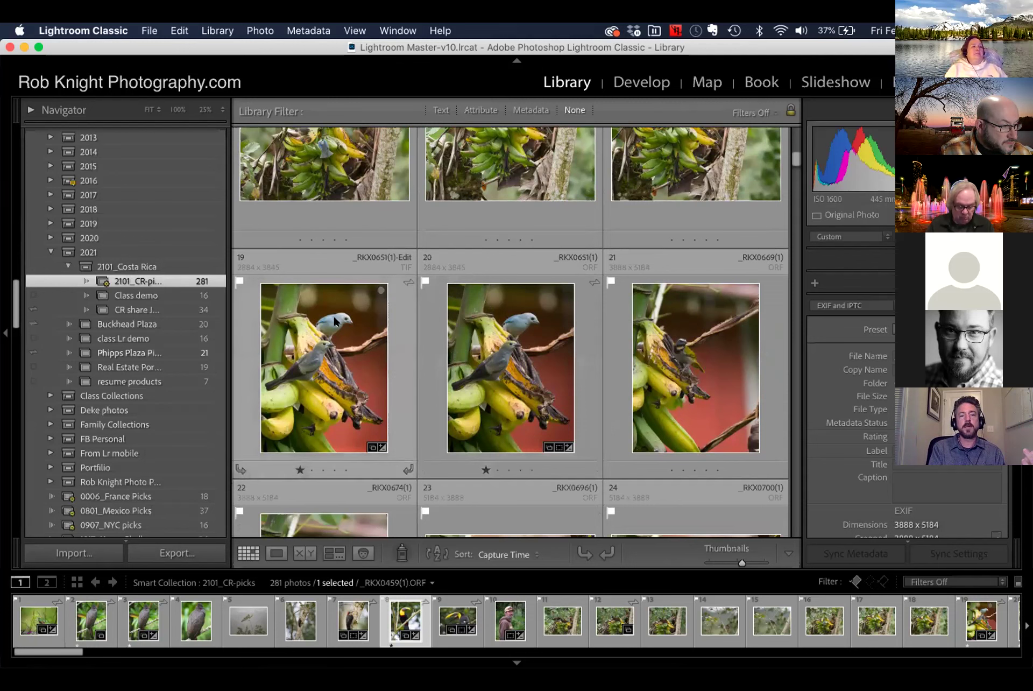
# Start a new smart collection named "CR stars" inside the 2101_Costa Rica collection set
pyautogui.scroll(5, 168, 275)
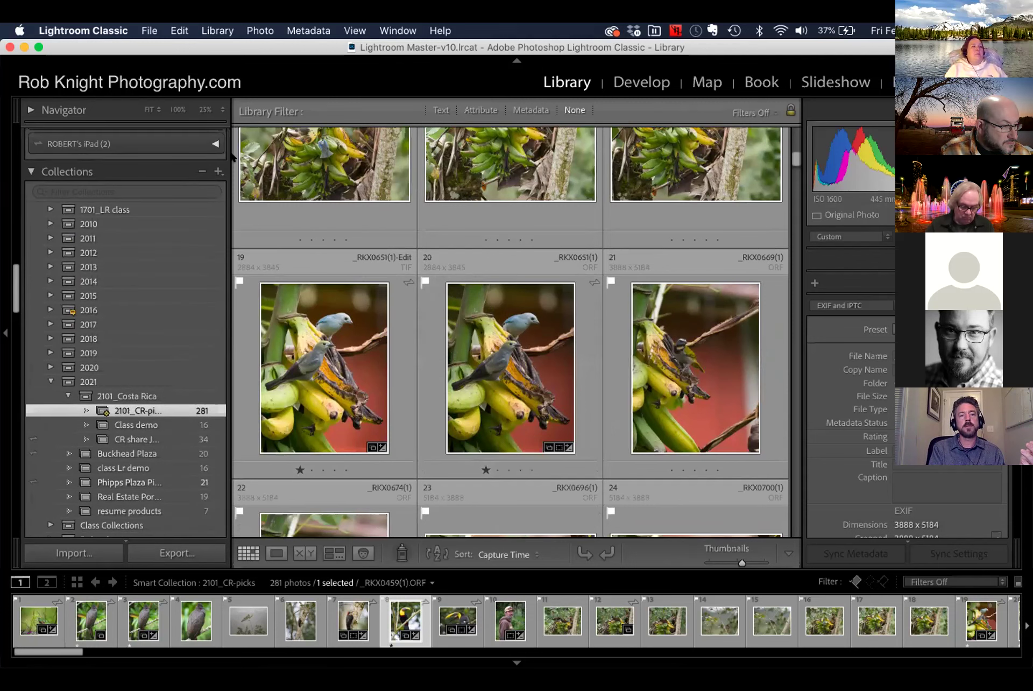
pyautogui.click(218, 171)
pyautogui.click(242, 199)
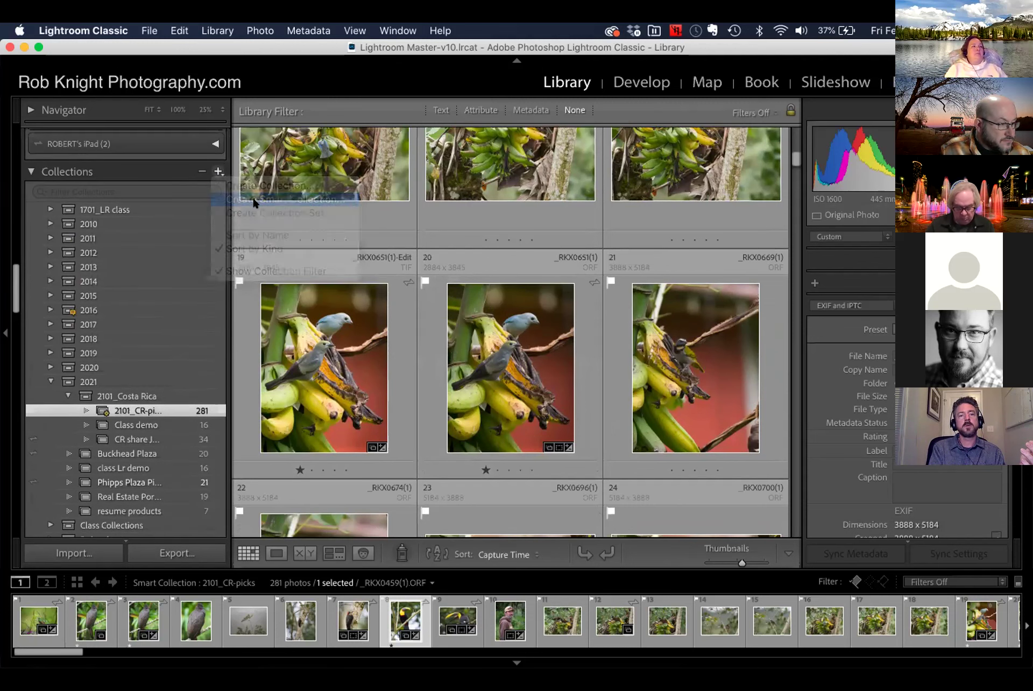
pyautogui.write('CR stars')
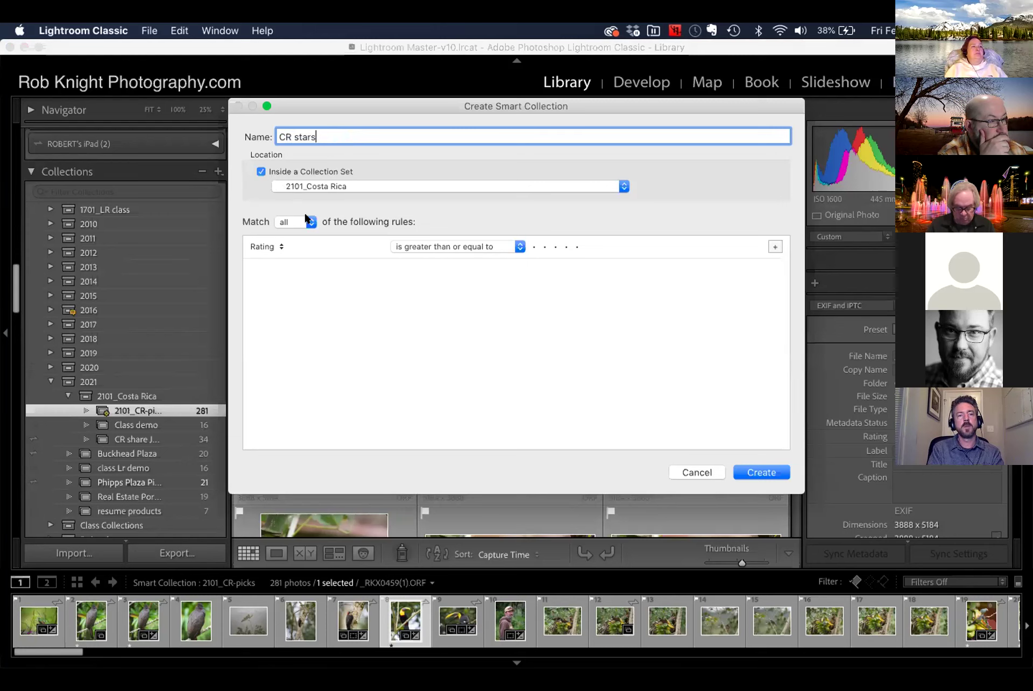
# Make the first smart collection rule match photos whose Folder contains 2101
pyautogui.click(280, 247)
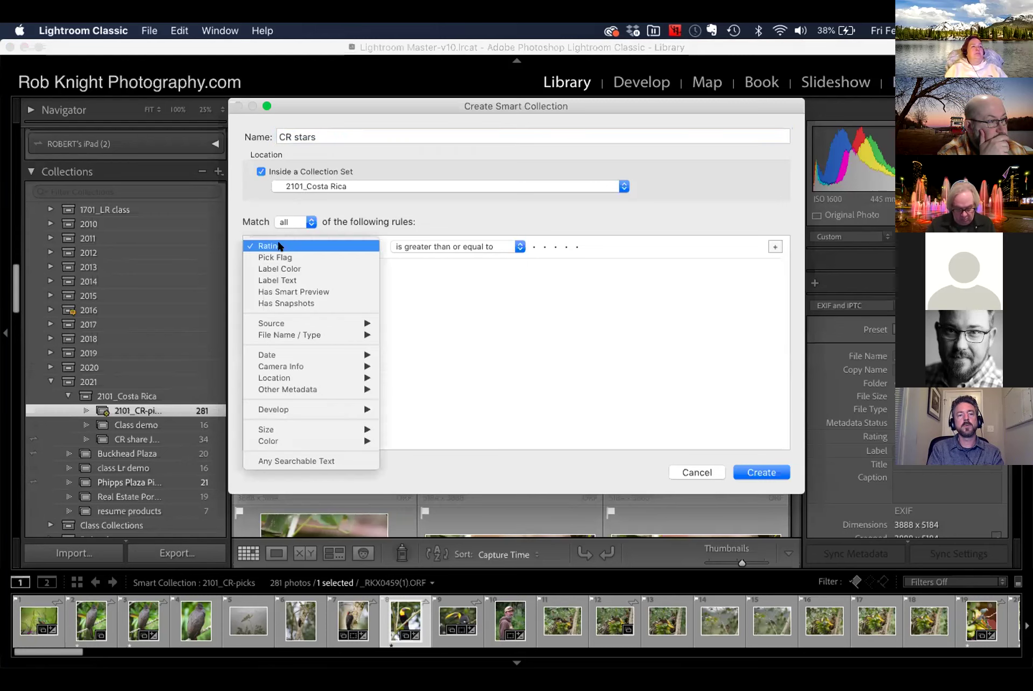
pyautogui.moveTo(281, 323)
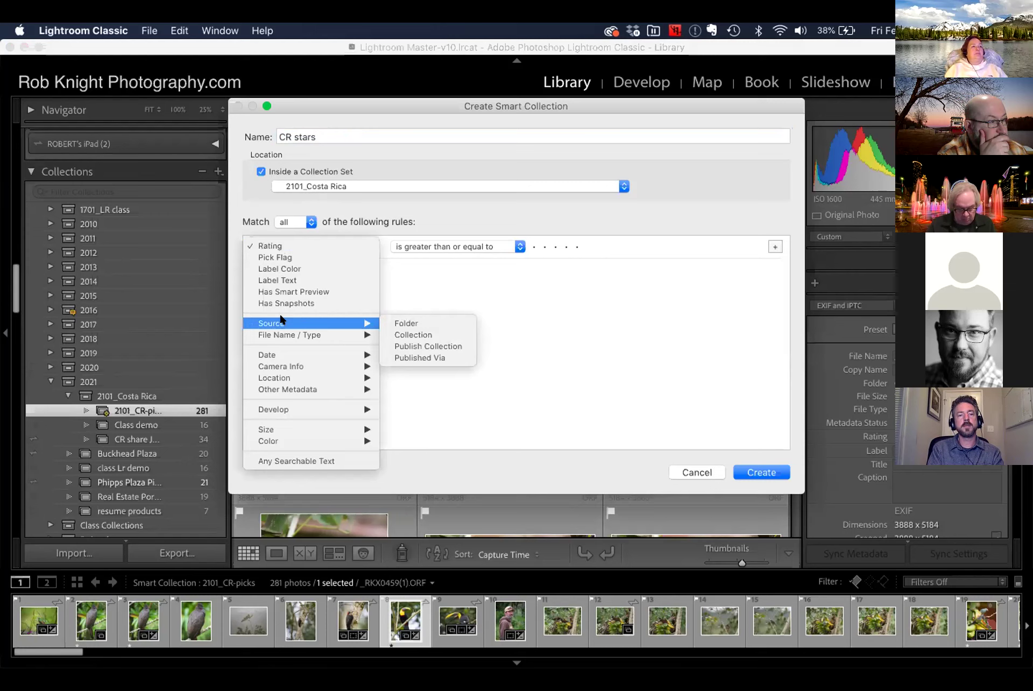
pyautogui.click(414, 323)
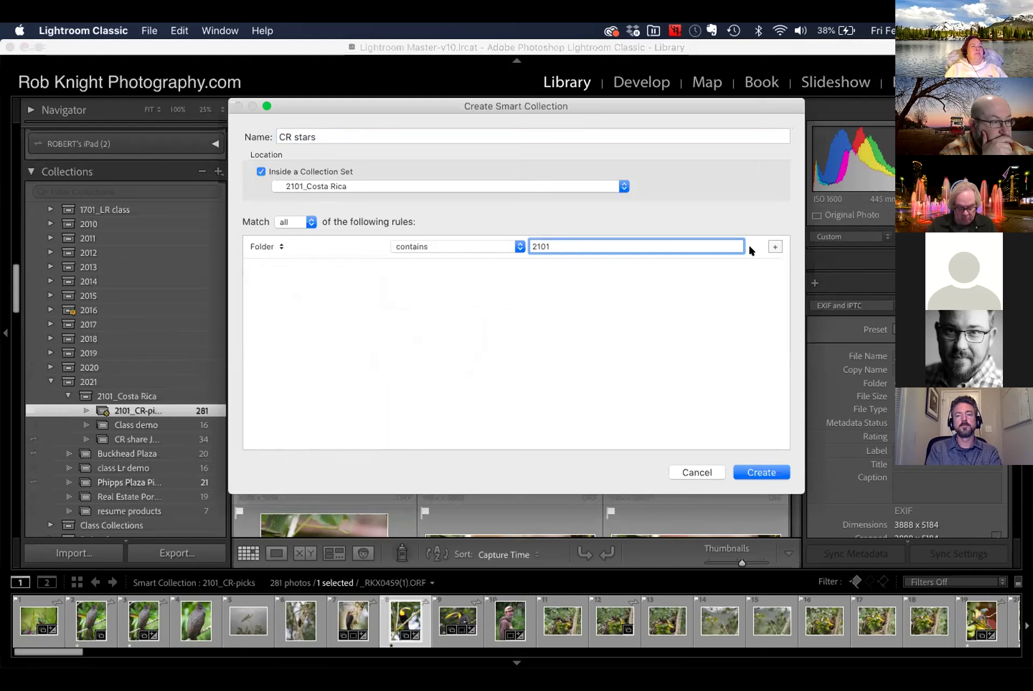
# Add a second rule requiring that the Rating is one star, and create the smart collection
pyautogui.click(774, 247)
pyautogui.click(281, 269)
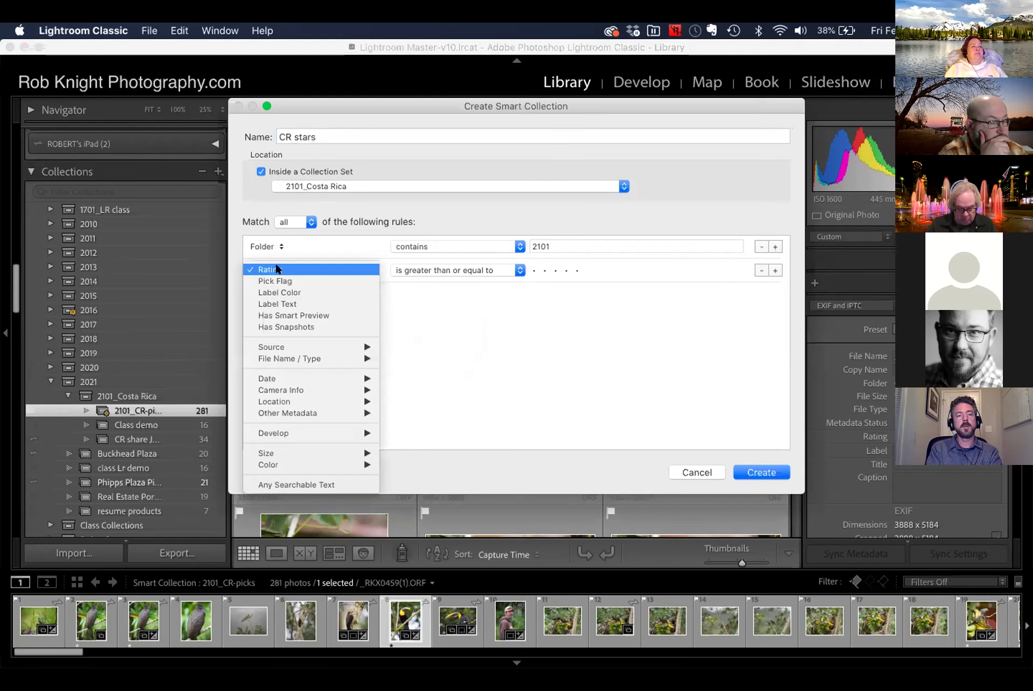
pyautogui.click(281, 269)
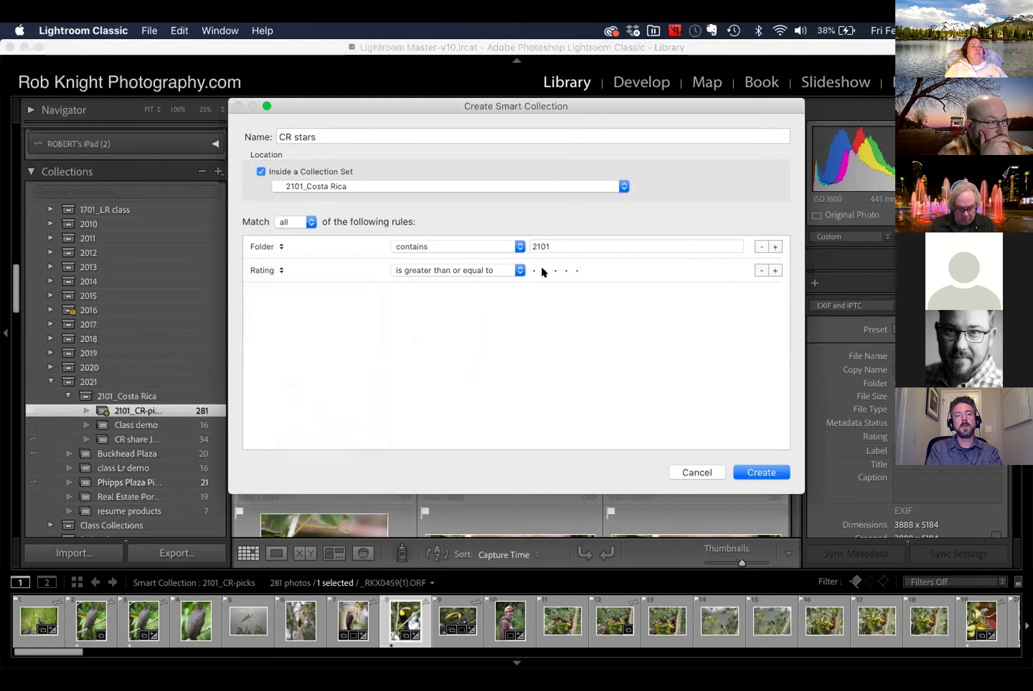
pyautogui.click(516, 270)
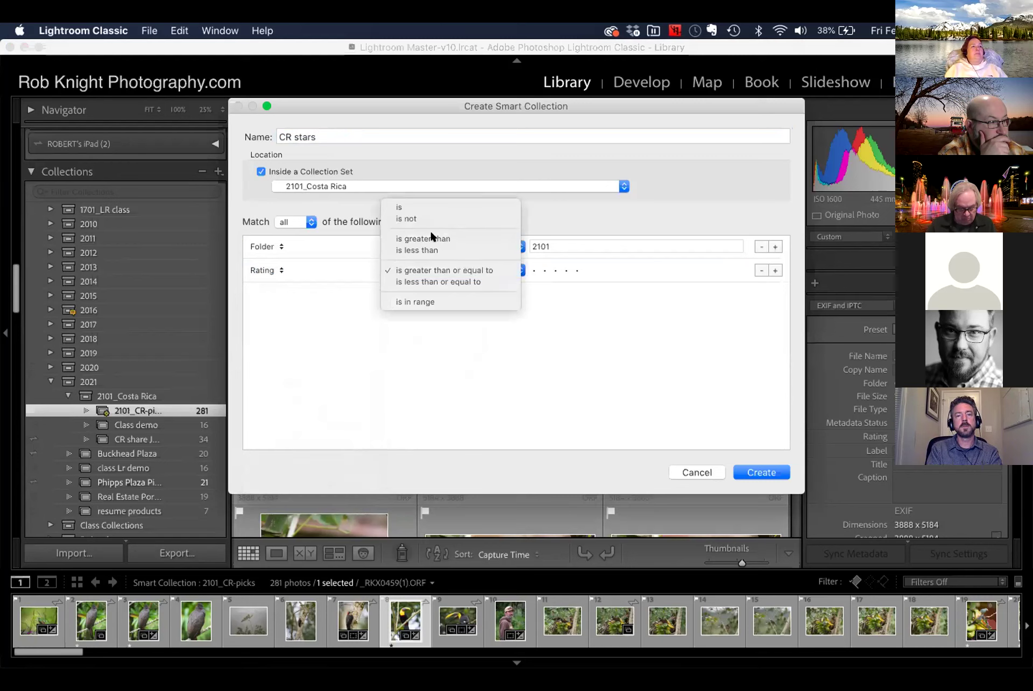
pyautogui.click(417, 208)
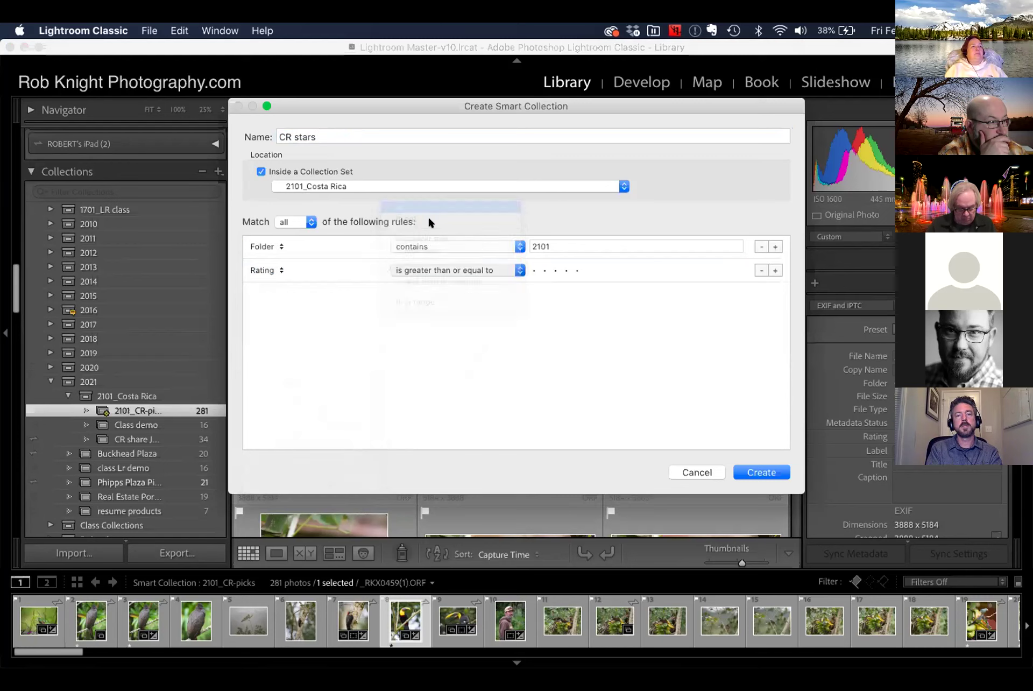
pyautogui.click(761, 472)
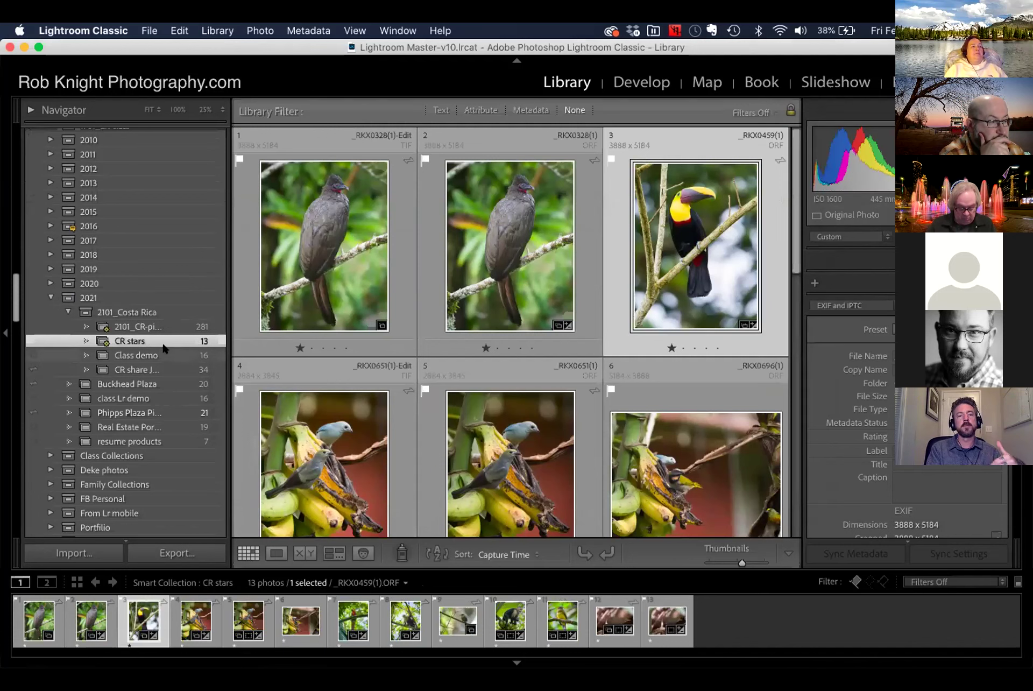
# Look through the starred photos gathered in the CR stars smart collection
pyautogui.scroll(-2, 411, 389)
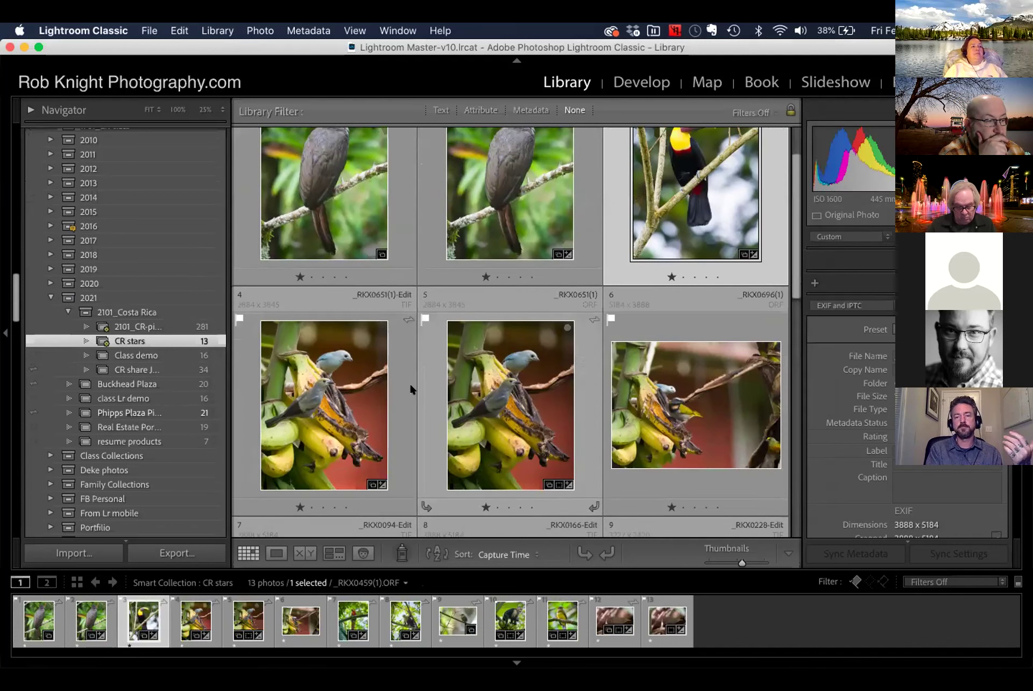
pyautogui.scroll(-3, 411, 388)
pyautogui.scroll(-4, 464, 399)
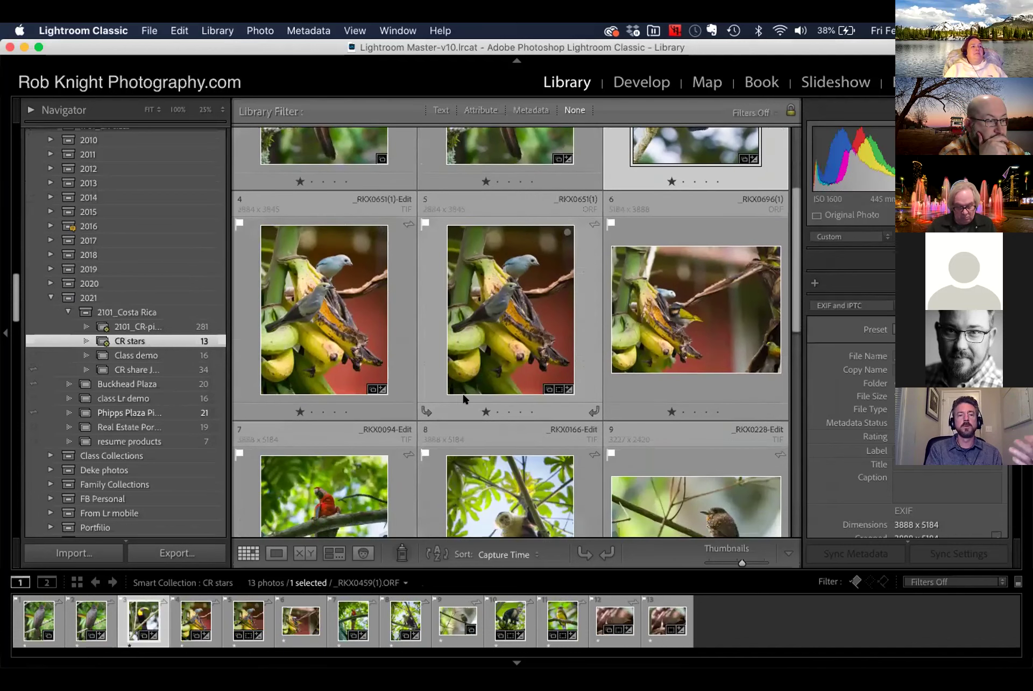
pyautogui.scroll(-1, 463, 398)
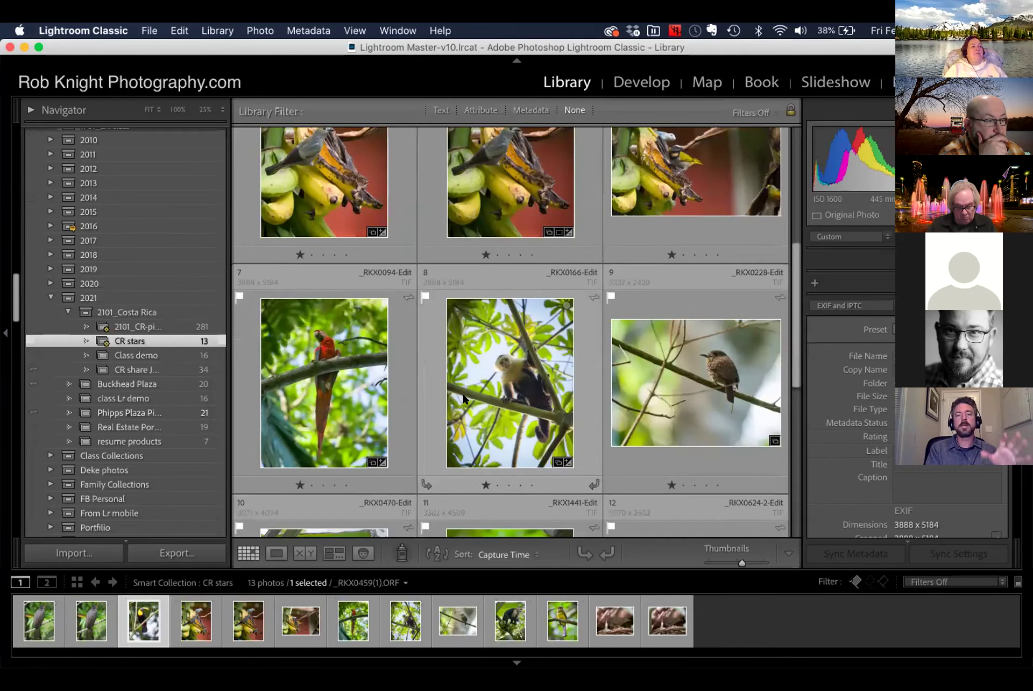
pyautogui.scroll(-4, 463, 392)
pyautogui.scroll(-4, 437, 380)
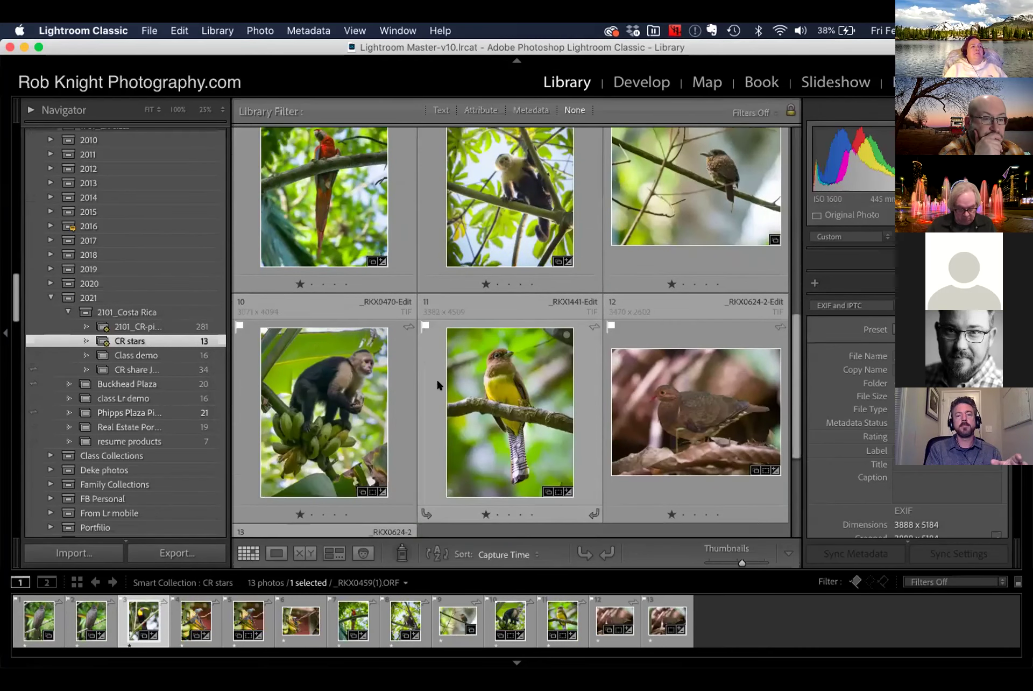
# Open the 2101_CR-picks smart collection and give the blue-and-yellow bird photo _RKX1104(1).ORF a one-star rating
pyautogui.click(136, 327)
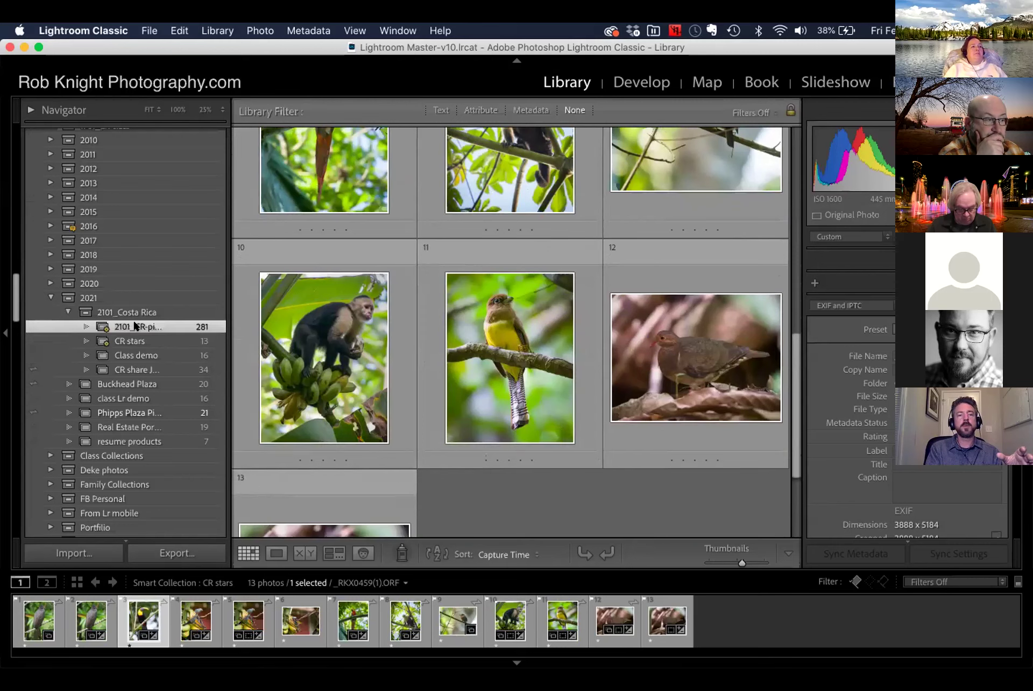
pyautogui.scroll(-20, 392, 344)
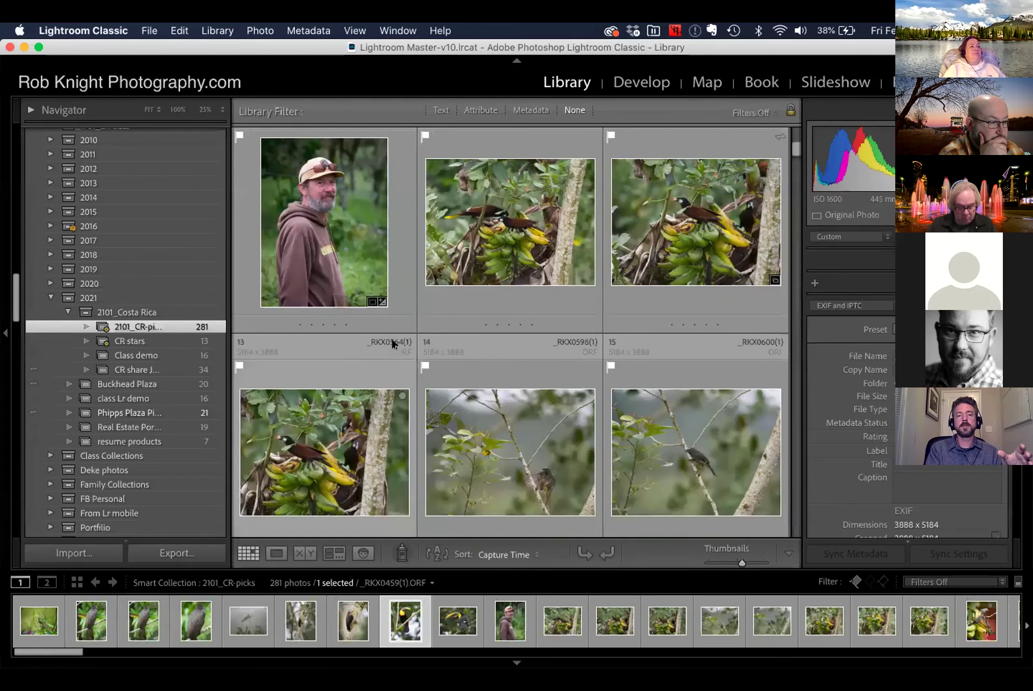
pyautogui.scroll(-18, 393, 344)
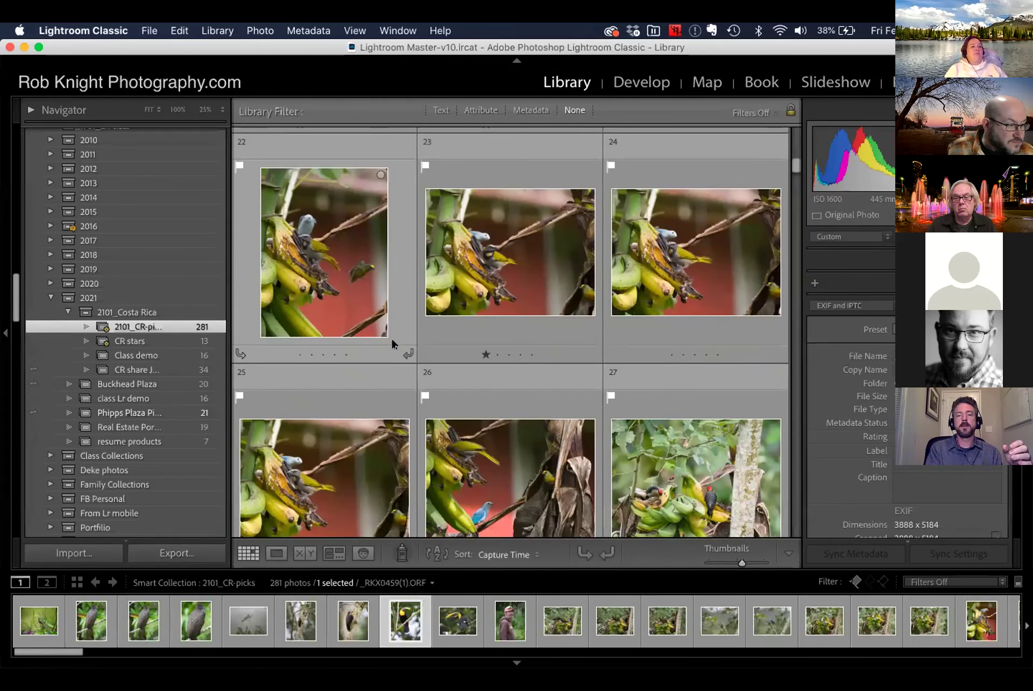
pyautogui.scroll(-16, 389, 341)
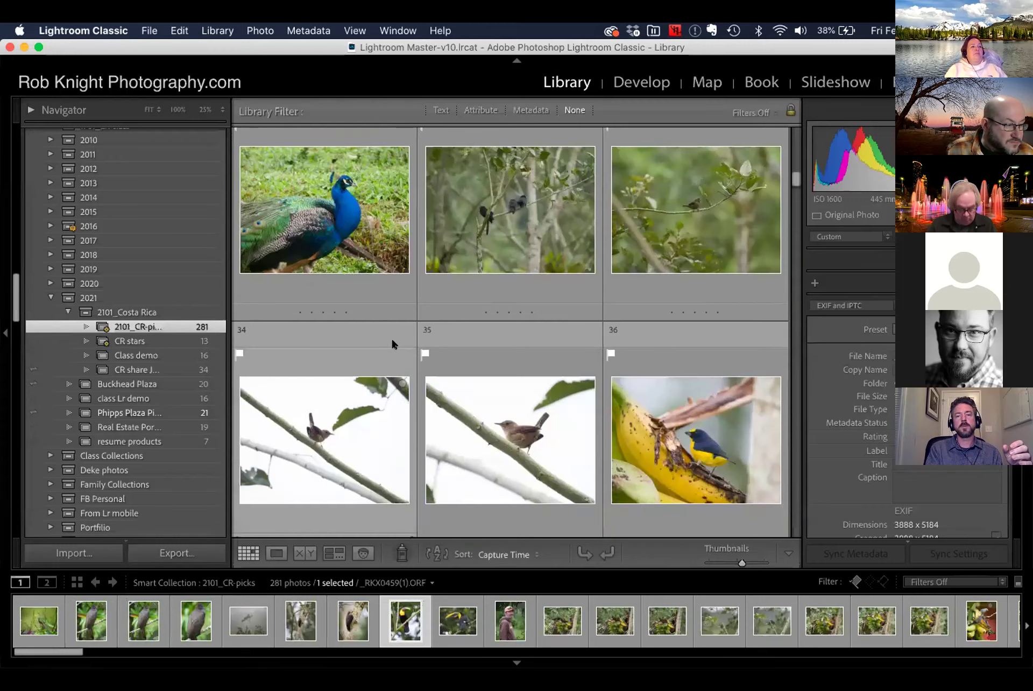
pyautogui.scroll(-10, 394, 345)
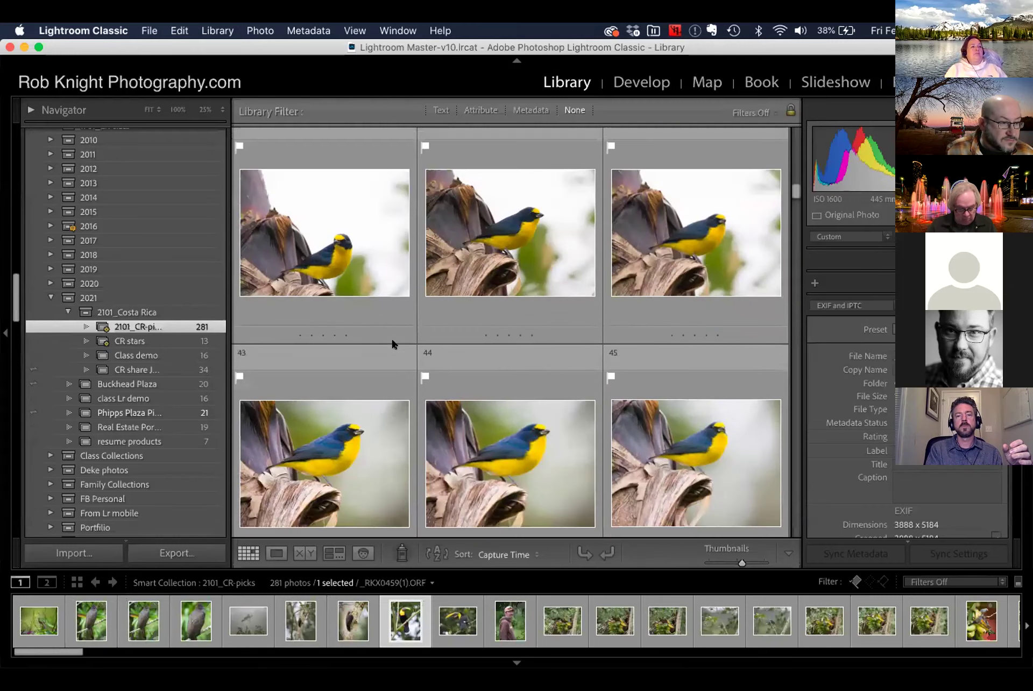
pyautogui.scroll(-2, 393, 343)
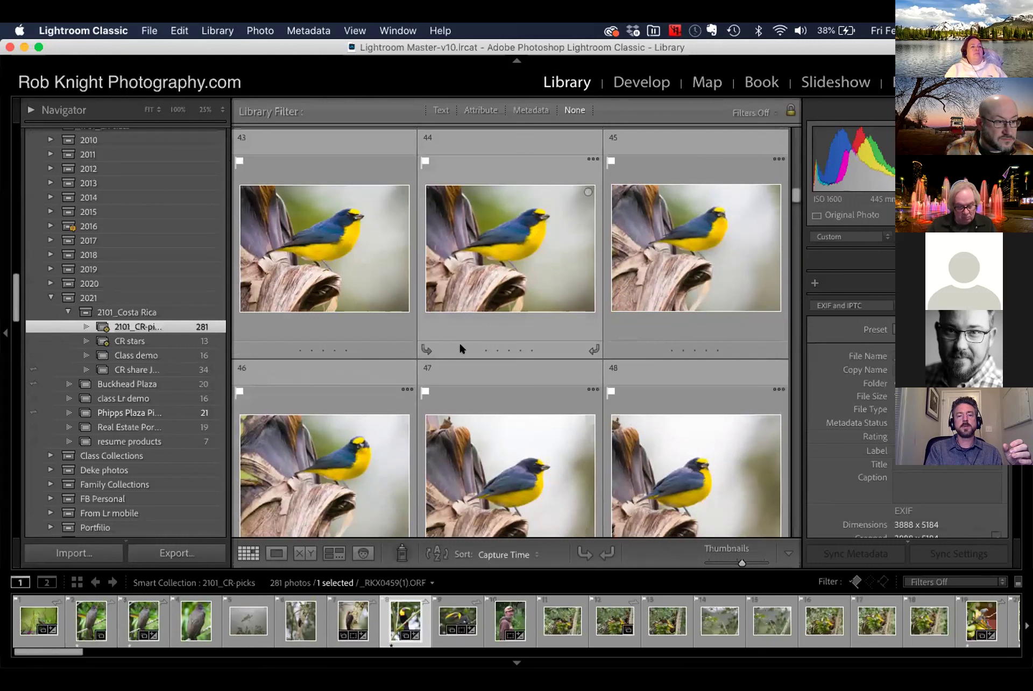
pyautogui.click(485, 350)
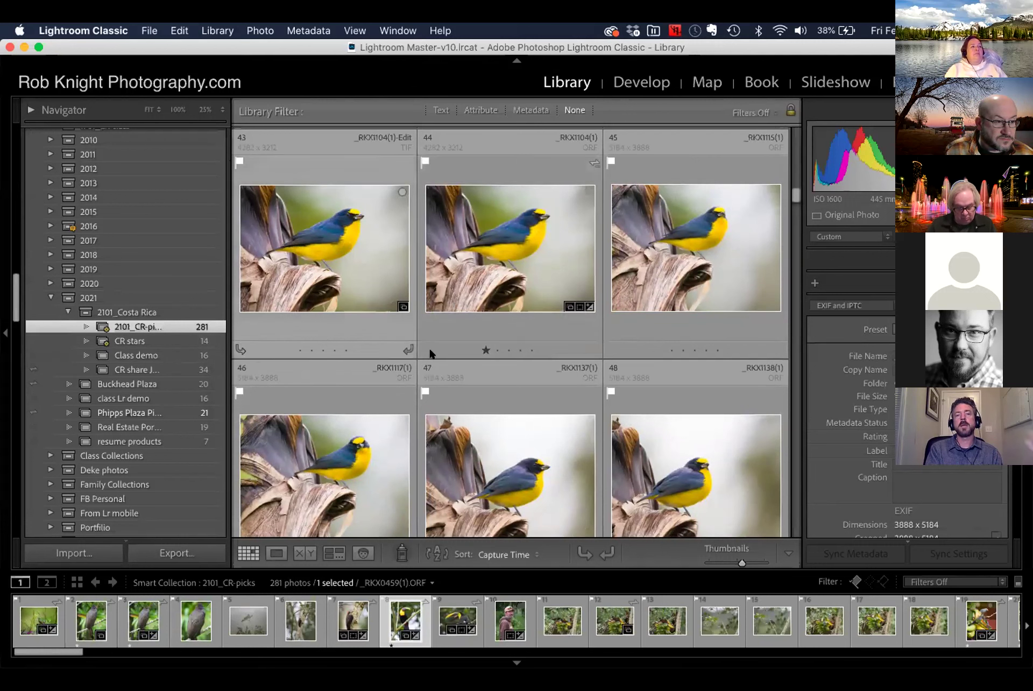
# Give the blue-and-yellow bird photo _RKX1104(1).ORF in the 2101_CR-picks collection a red color label
pyautogui.click(133, 326)
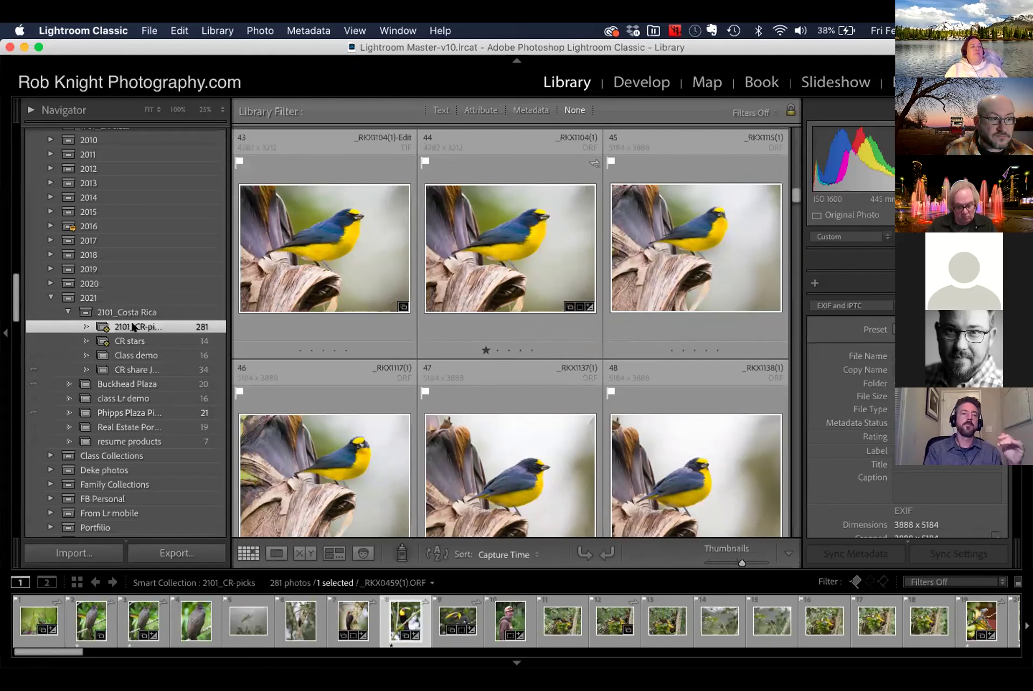
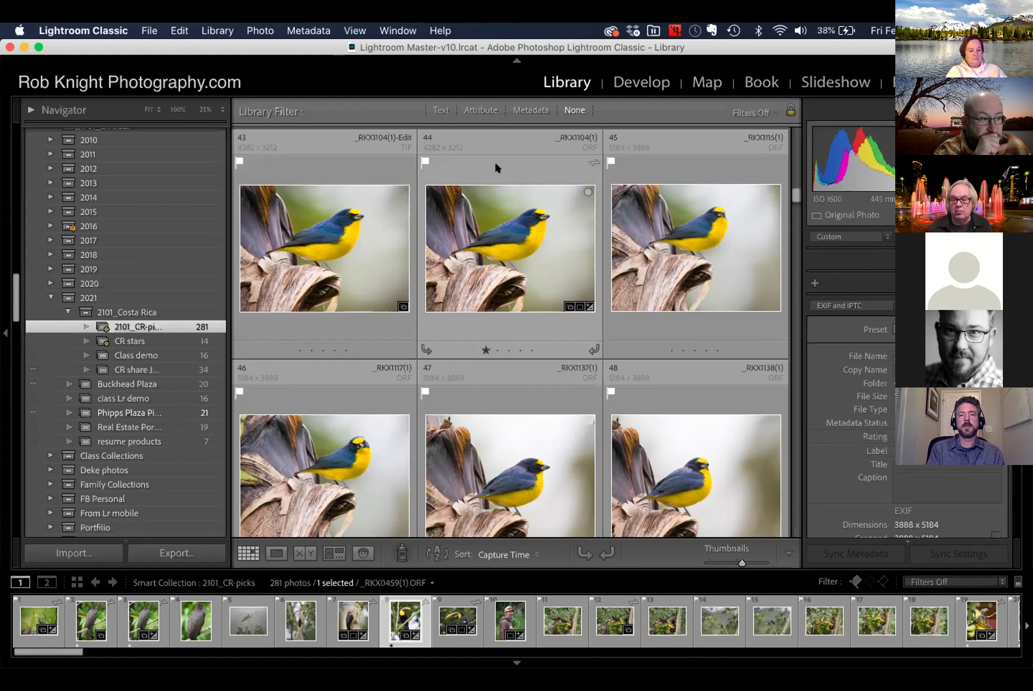
pyautogui.click(496, 164)
pyautogui.rightClick(496, 163)
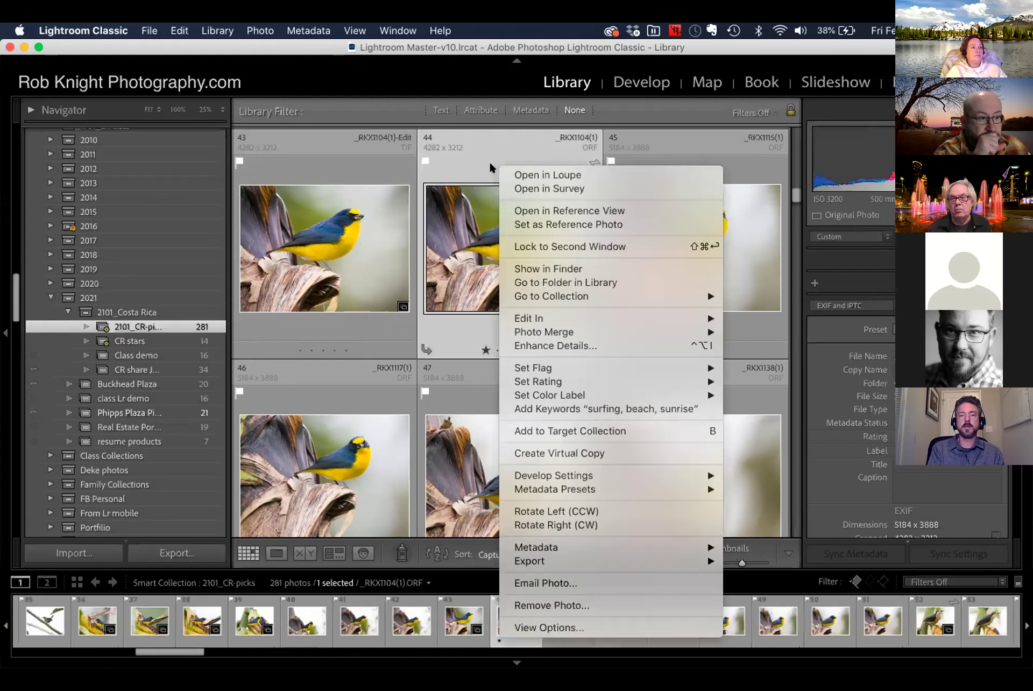
pyautogui.moveTo(549, 397)
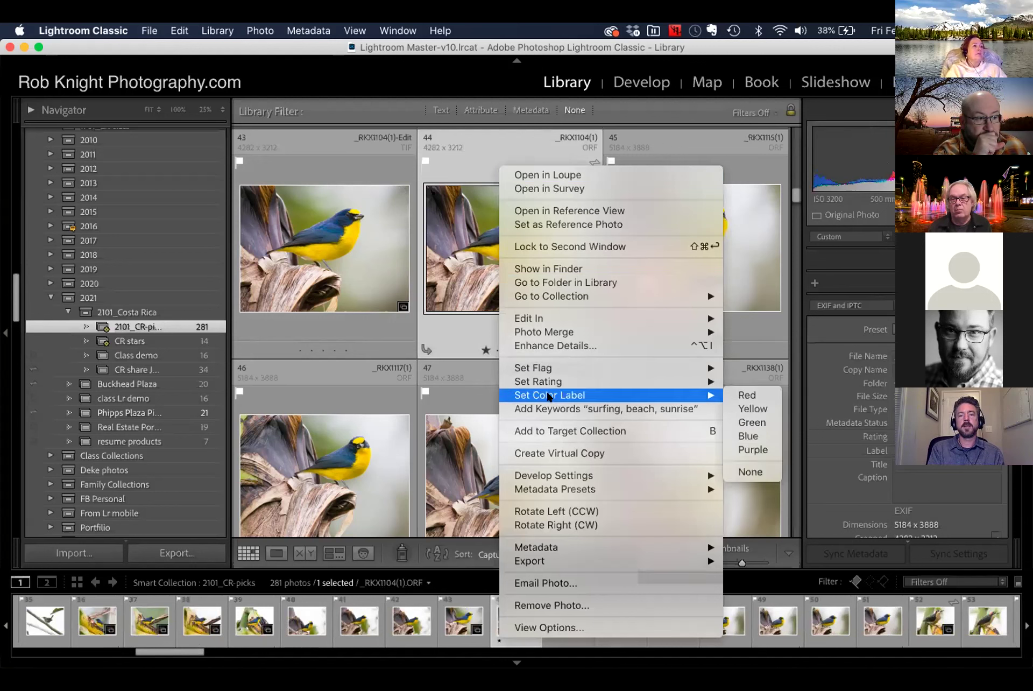
pyautogui.click(736, 395)
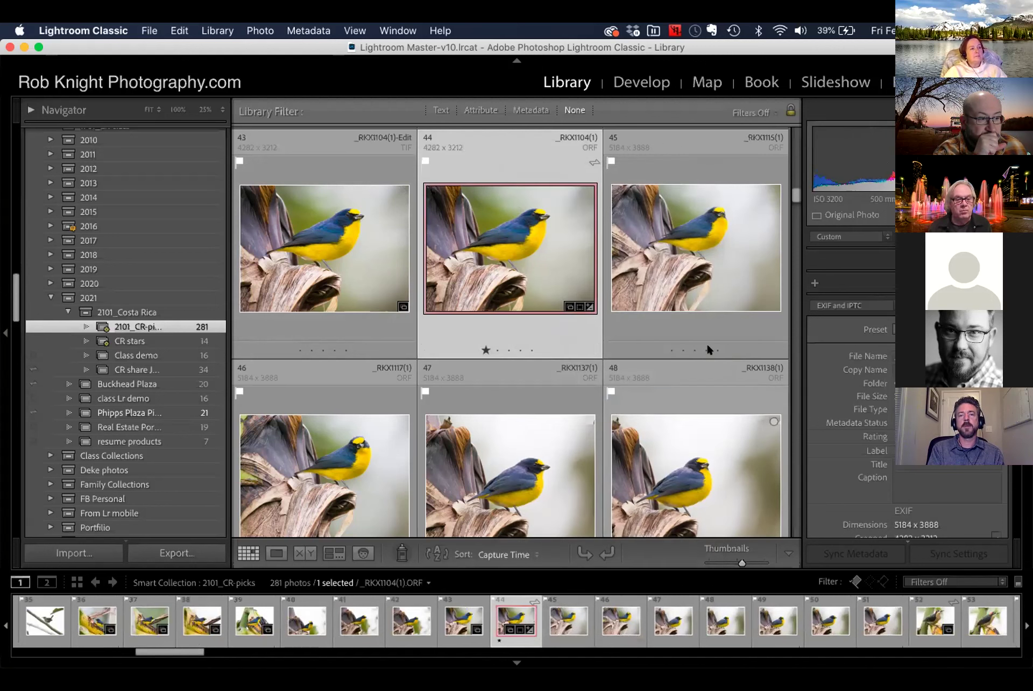
pyautogui.click(692, 324)
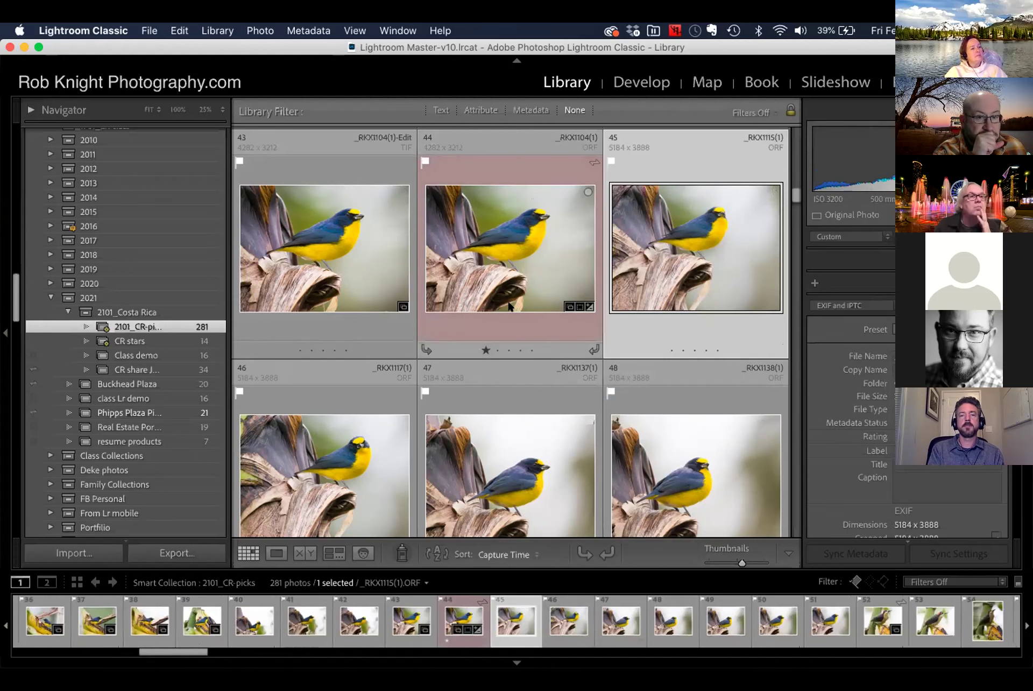
# Apply the red color label to the three bird photos numbered 43 to 45 together, and deselect them
pyautogui.scroll(3, 510, 305)
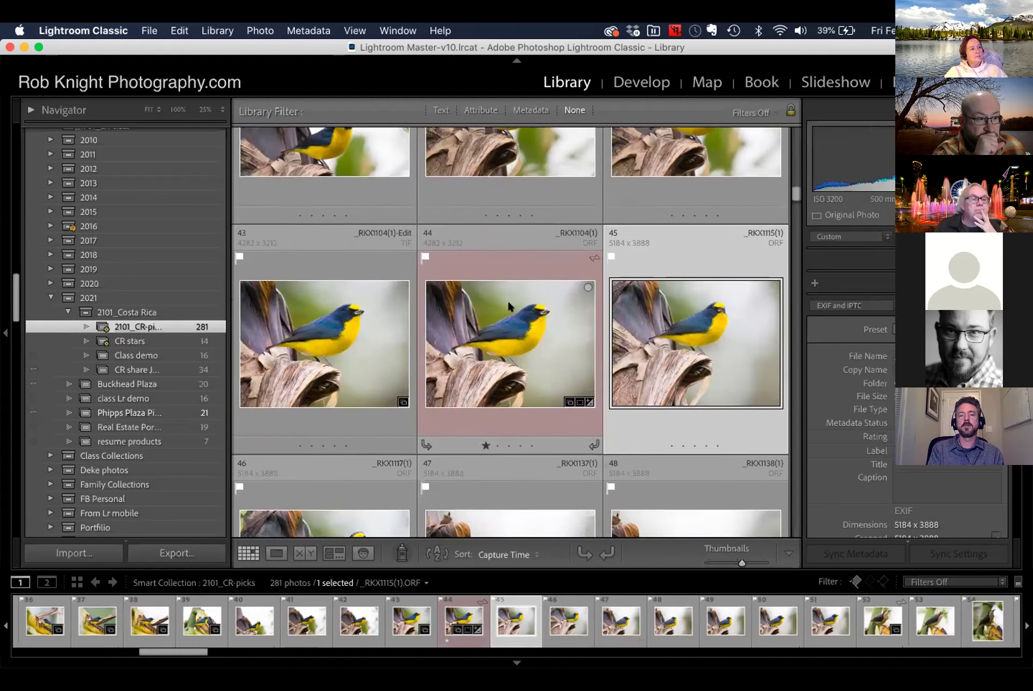
pyautogui.scroll(-1, 508, 299)
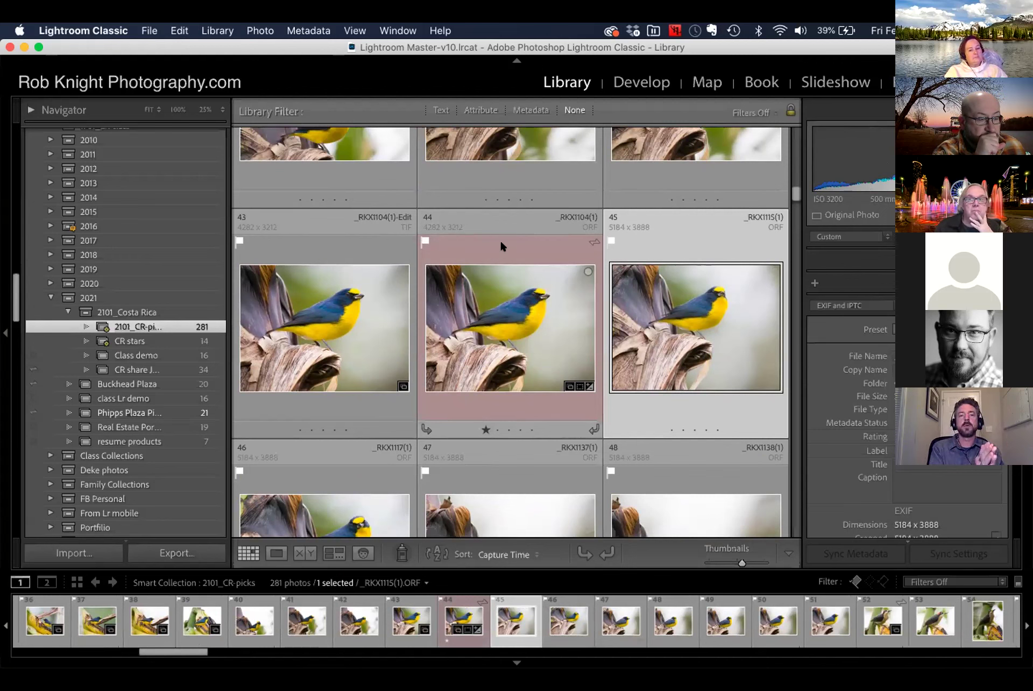
pyautogui.click(327, 259)
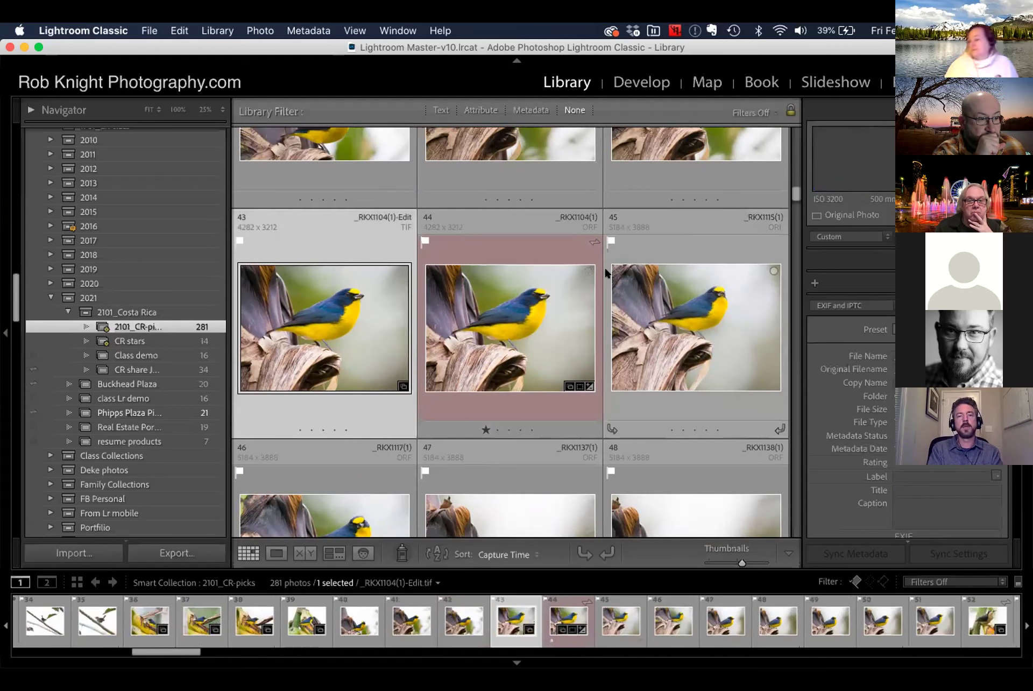
pyautogui.keyDown('shift'); pyautogui.click(660, 239); pyautogui.keyUp('shift')
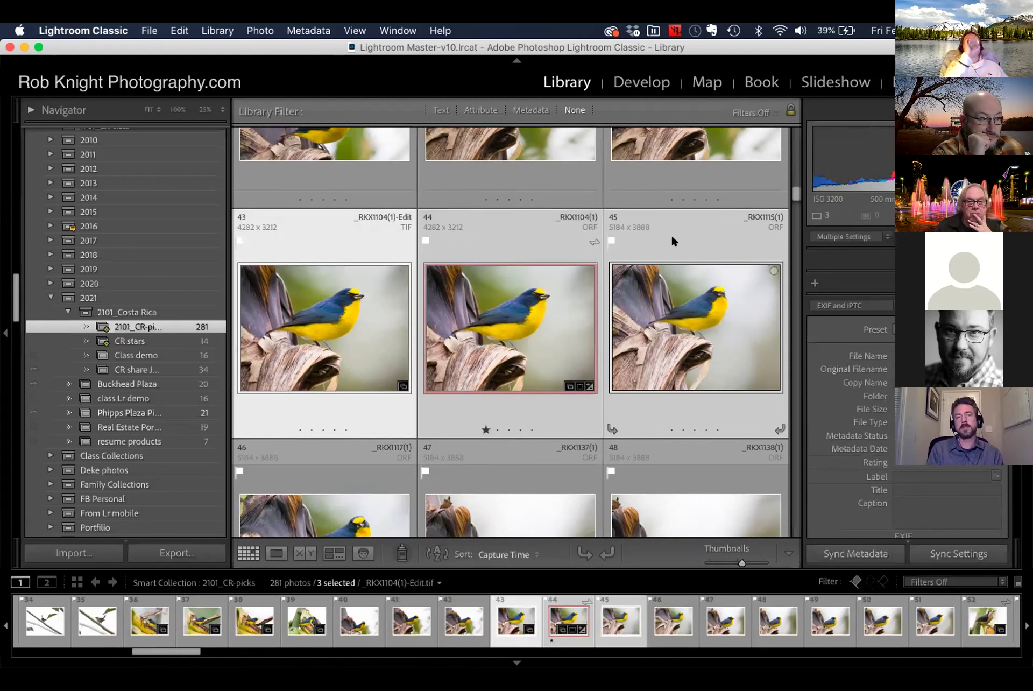
pyautogui.press('6')
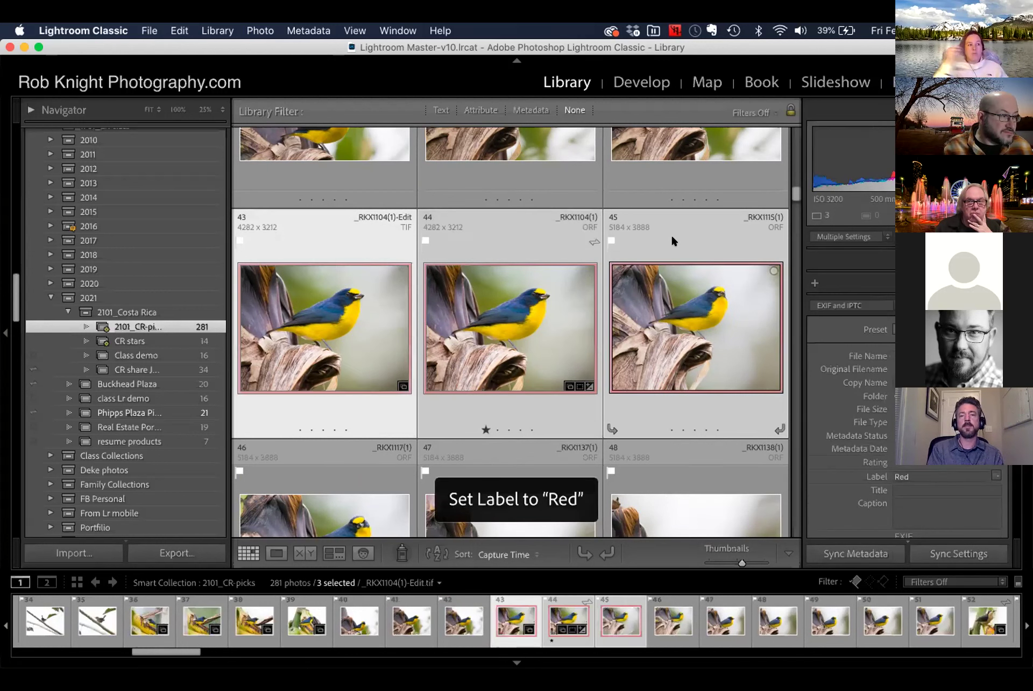
pyautogui.click(660, 228)
pyautogui.click(677, 172)
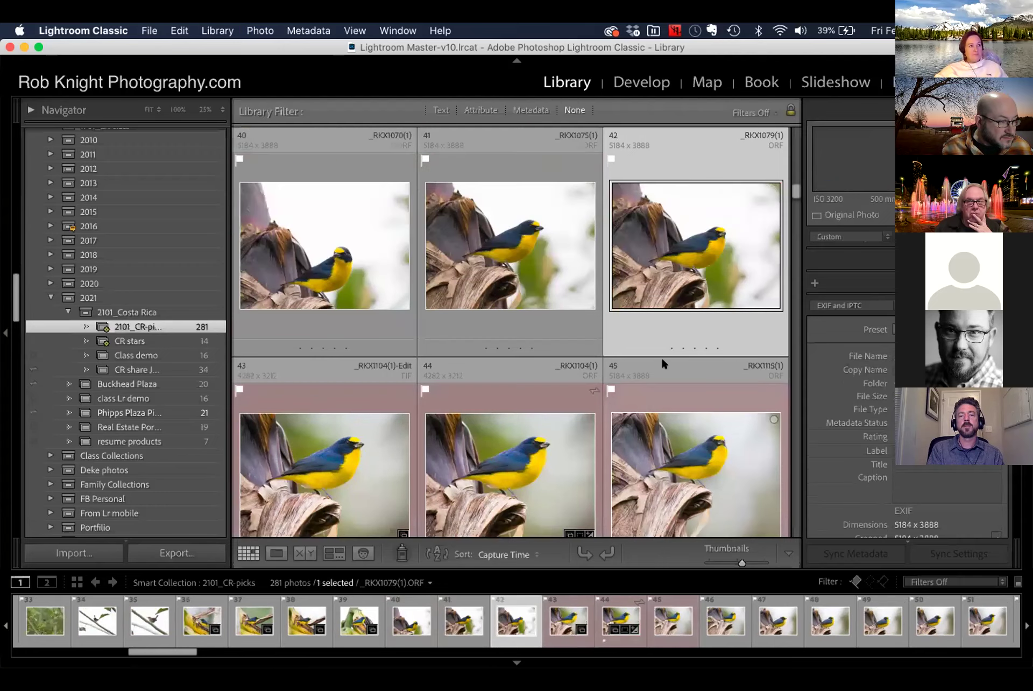
# Clear both the star rating and the red color label from the three bird photos numbered 43 to 45
pyautogui.scroll(-2, 661, 356)
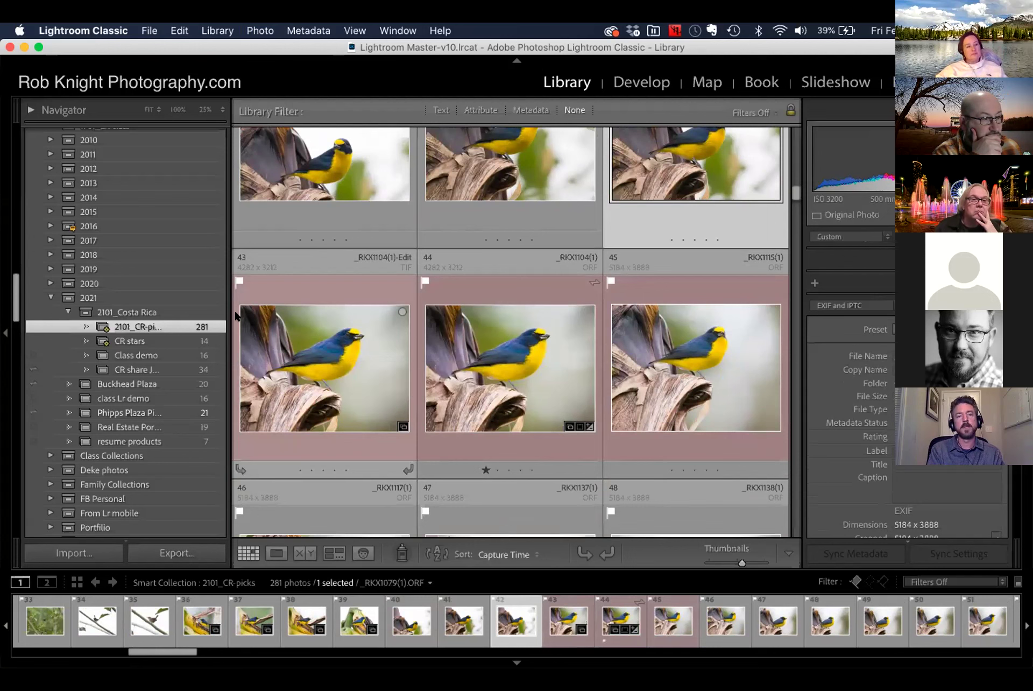
pyautogui.click(338, 279)
pyautogui.keyDown('shift'); pyautogui.click(650, 279); pyautogui.keyUp('shift')
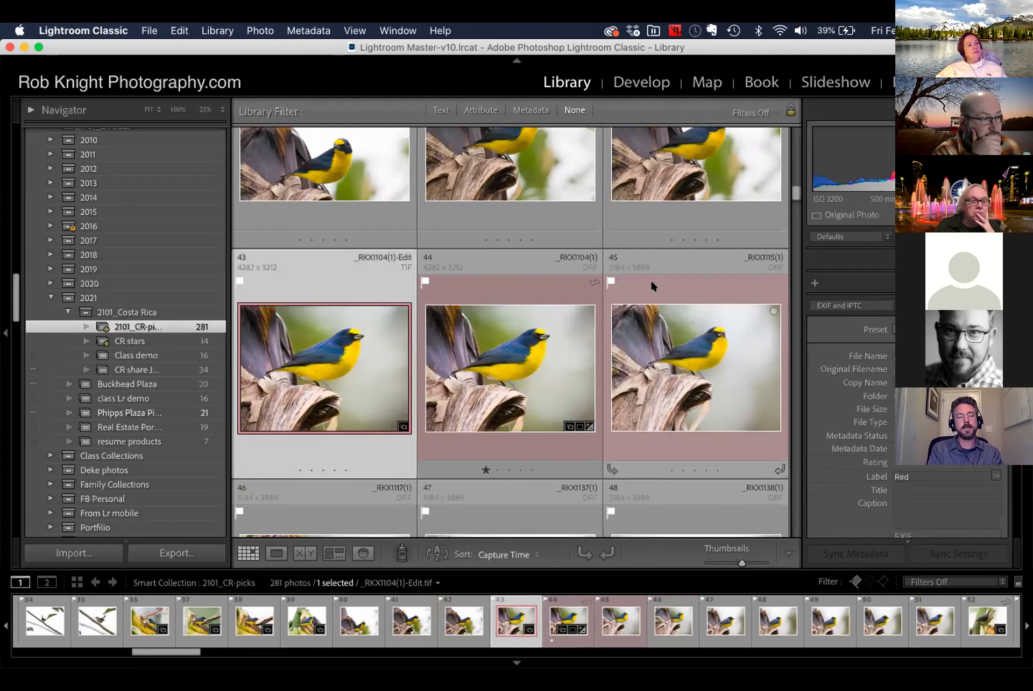
pyautogui.press('0')
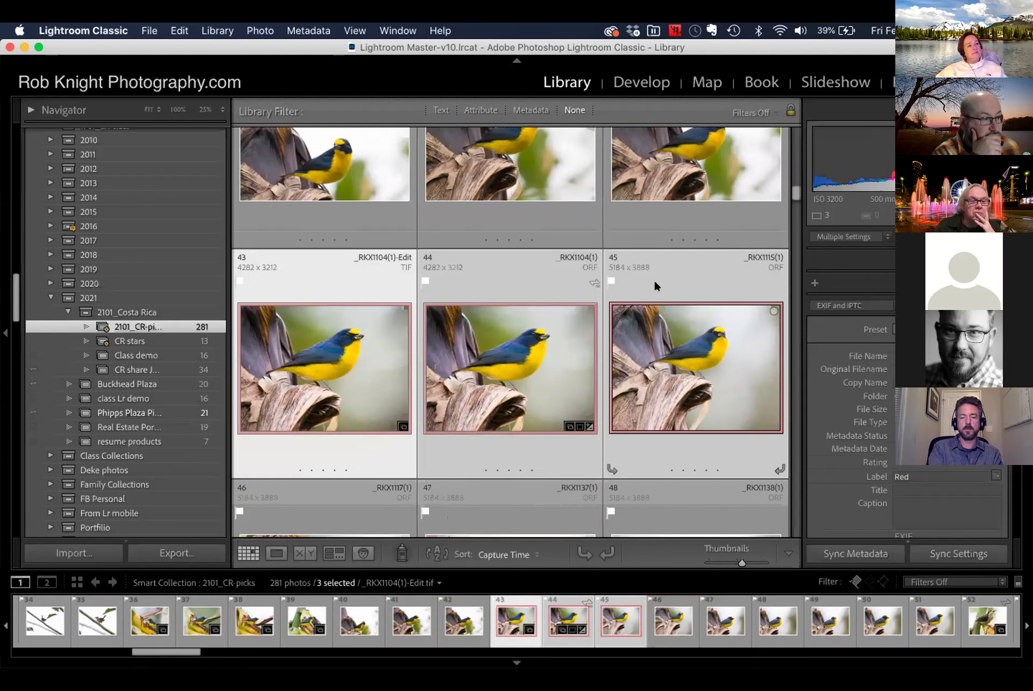
pyautogui.press('6')
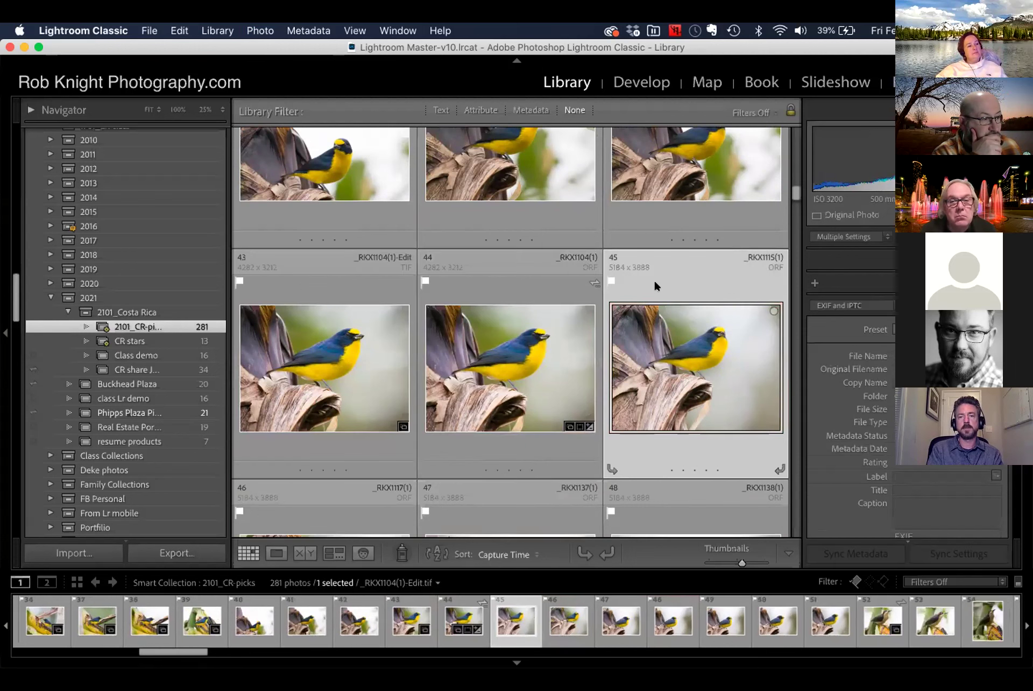
pyautogui.click(533, 285)
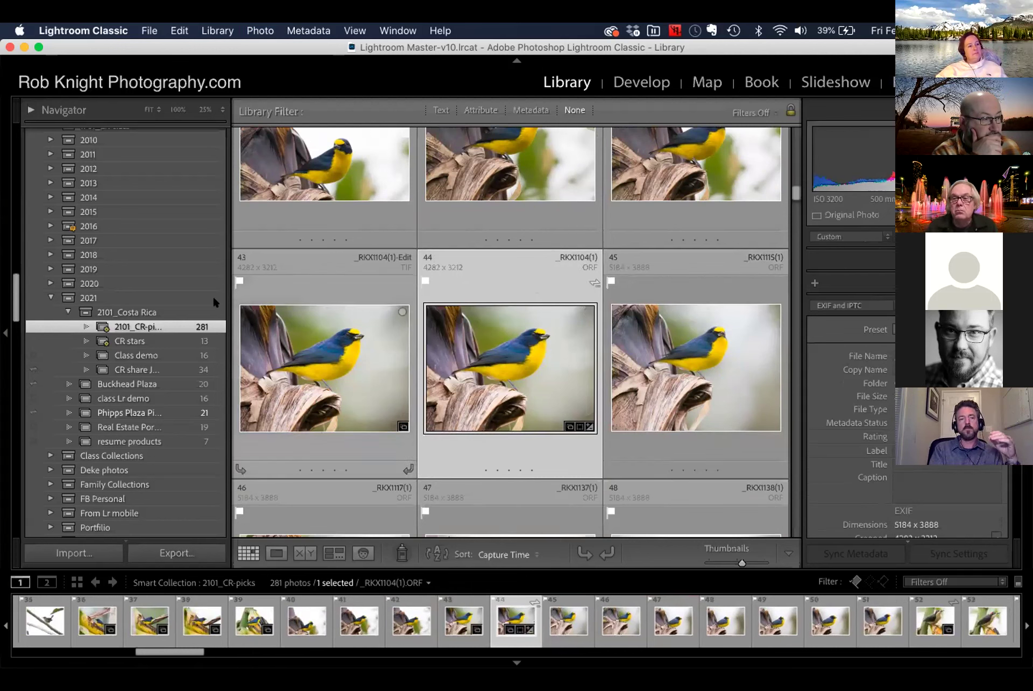
# Start a new smart collection, examine the available rule criteria such as label color and source, and cancel without creating it
pyautogui.scroll(5, 151, 274)
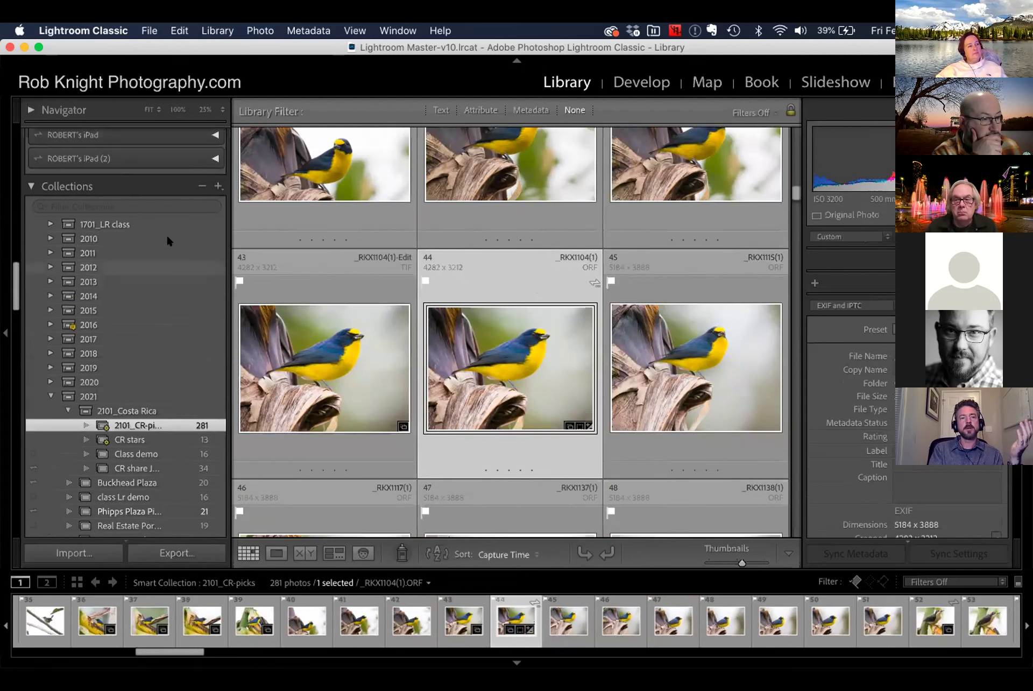
pyautogui.click(218, 190)
pyautogui.click(246, 218)
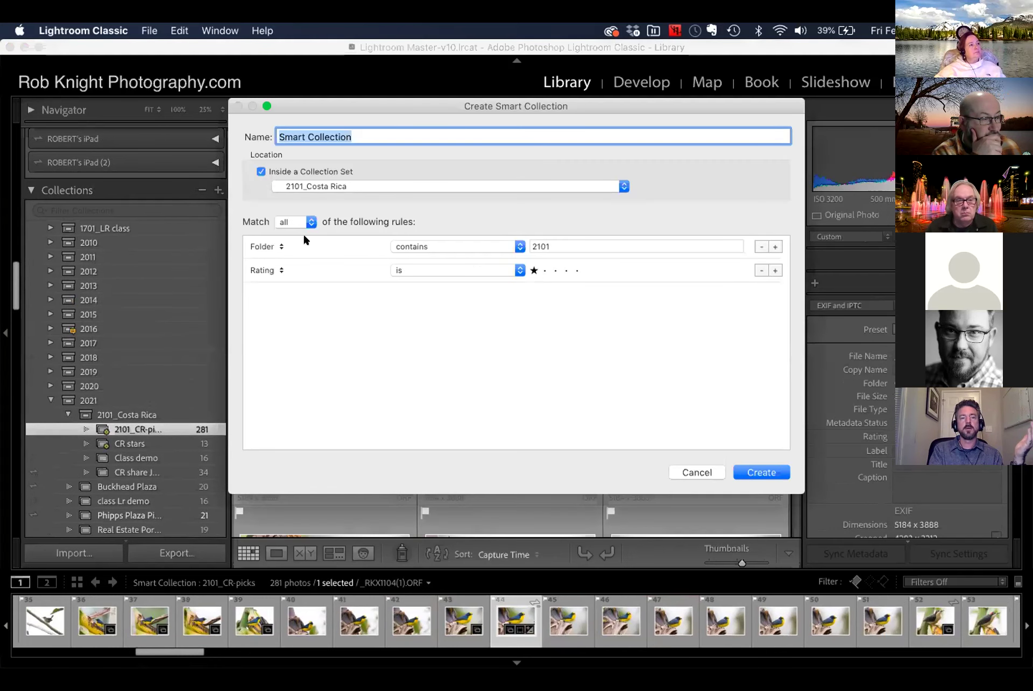
pyautogui.click(264, 246)
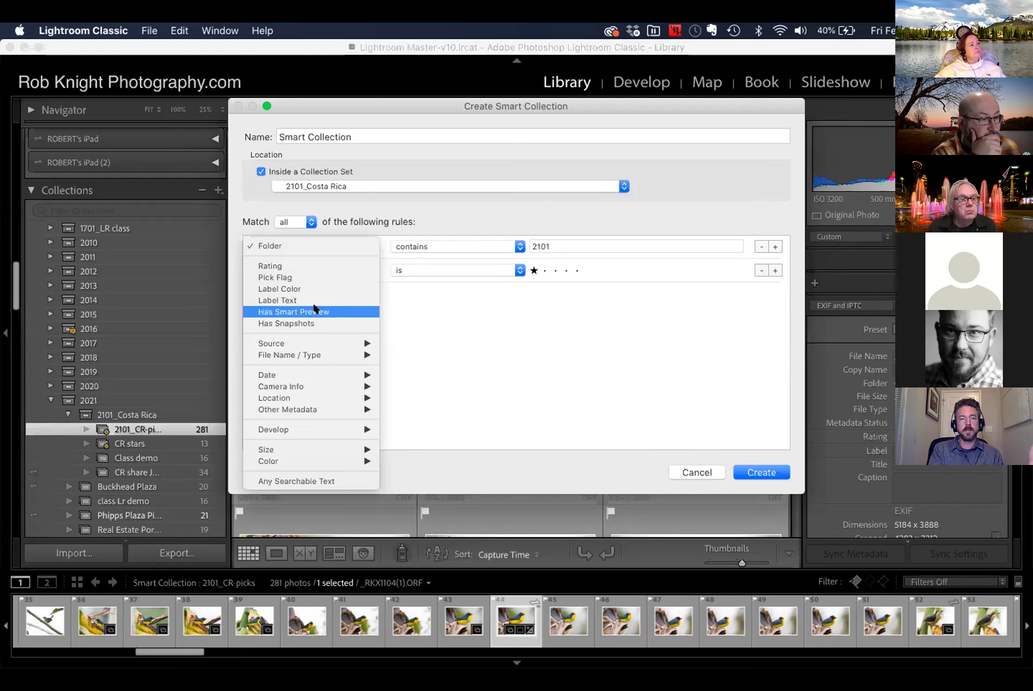
pyautogui.moveTo(302, 340)
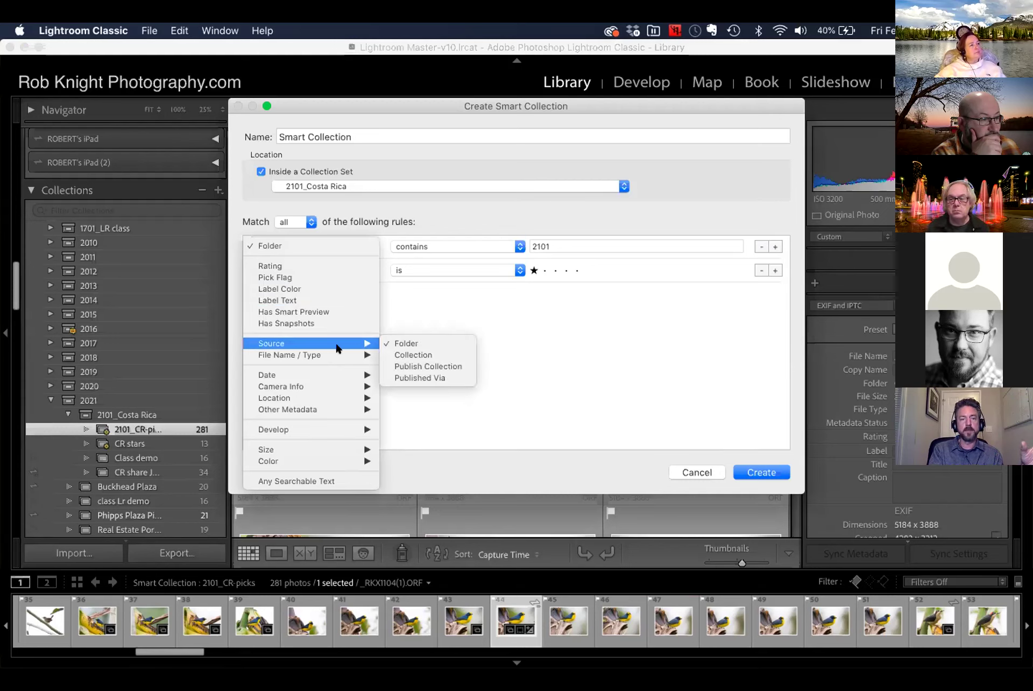
pyautogui.moveTo(307, 373)
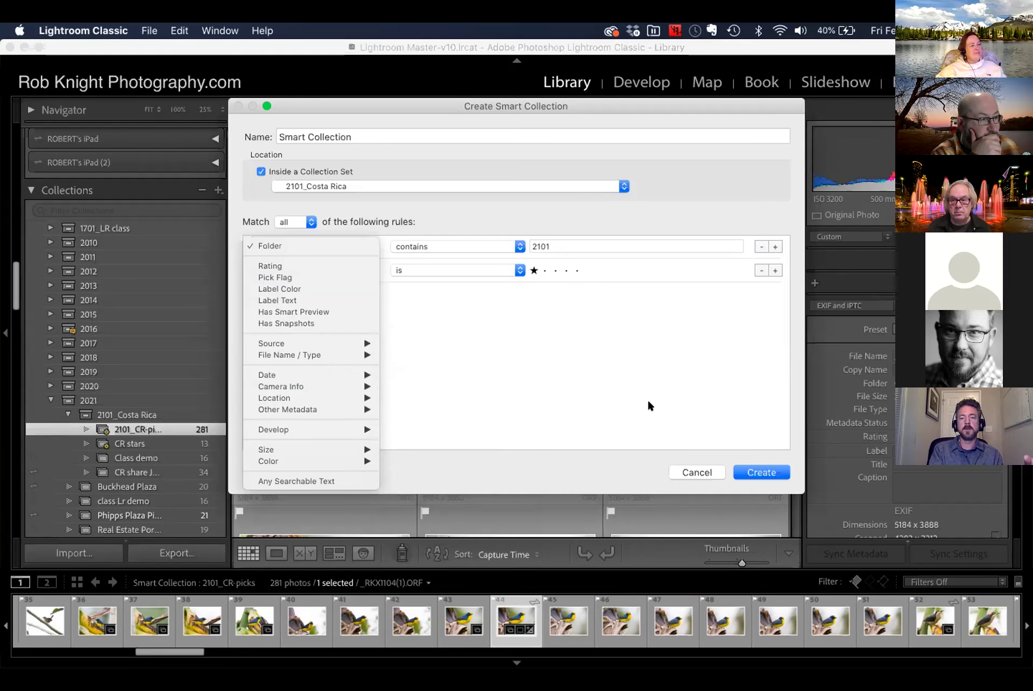
pyautogui.click(689, 469)
pyautogui.click(689, 469)
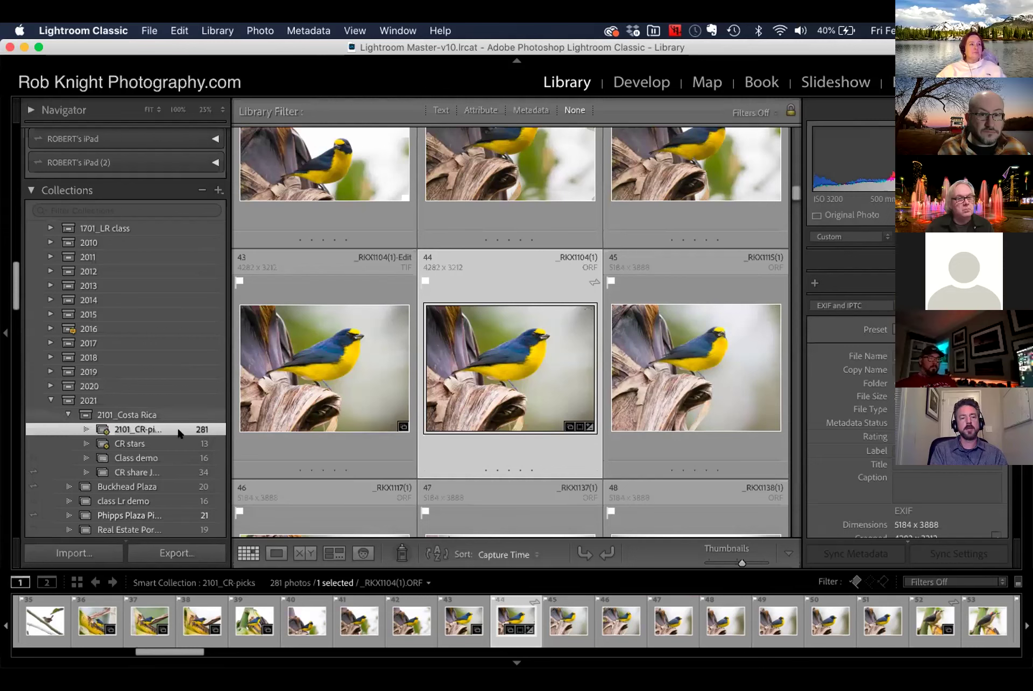
# Open the Class demo collection with the keyword tags entry shown, and collapse the Collections list
pyautogui.click(136, 458)
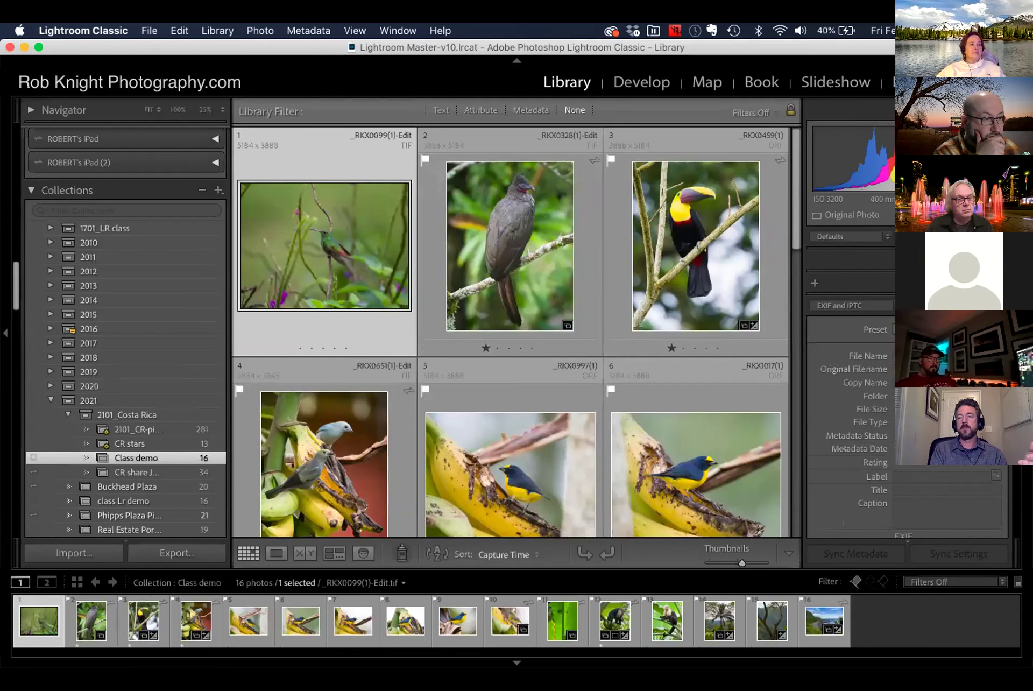
pyautogui.click(854, 283)
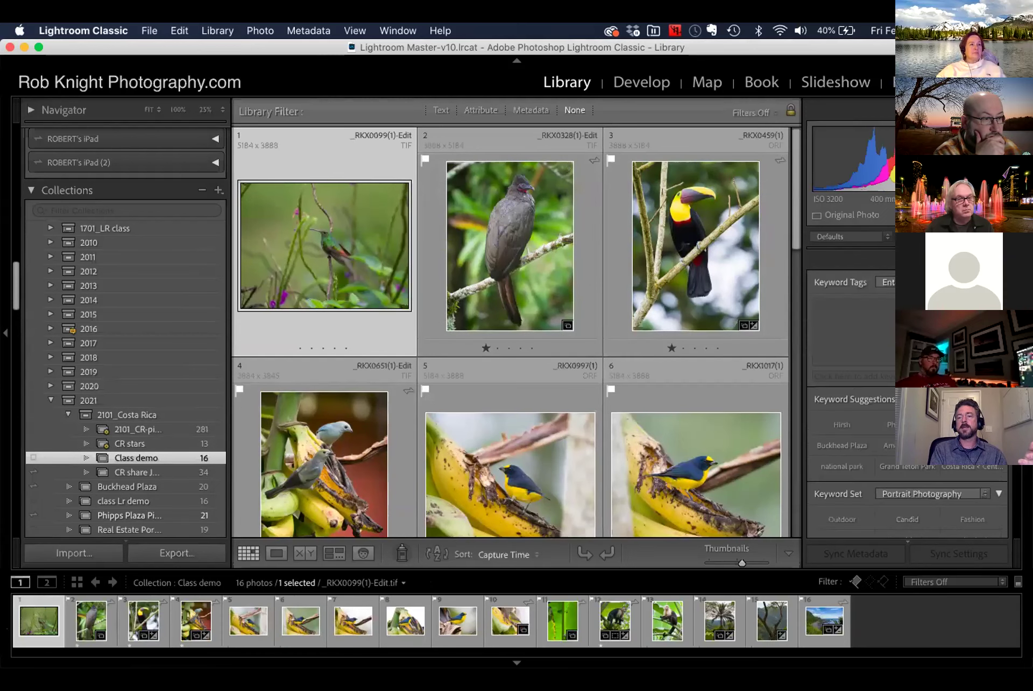
pyautogui.click(856, 308)
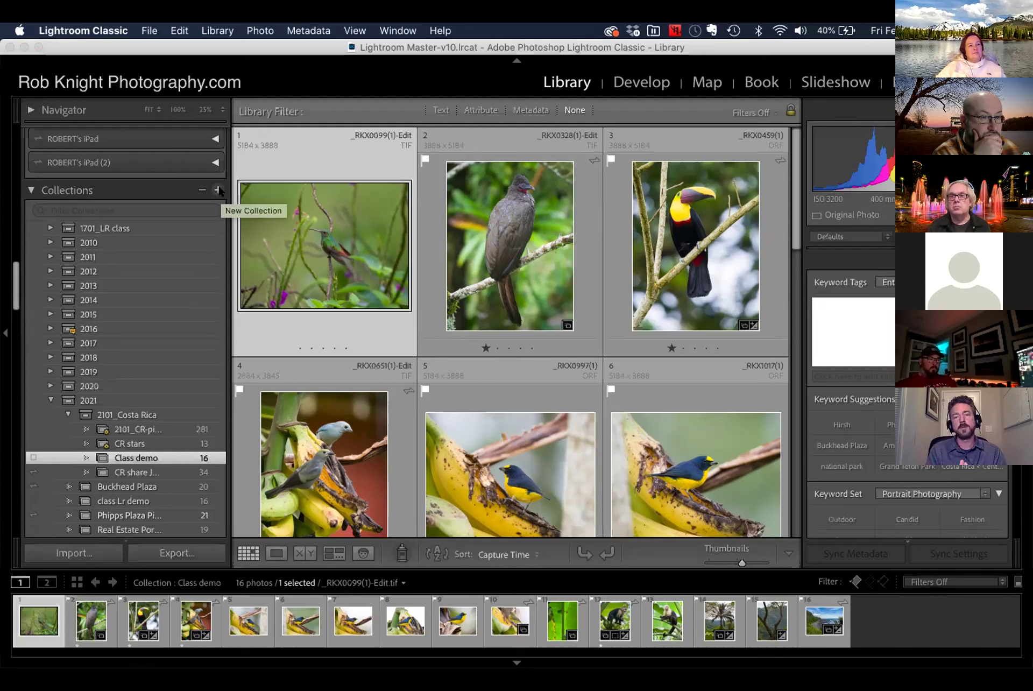
pyautogui.click(138, 189)
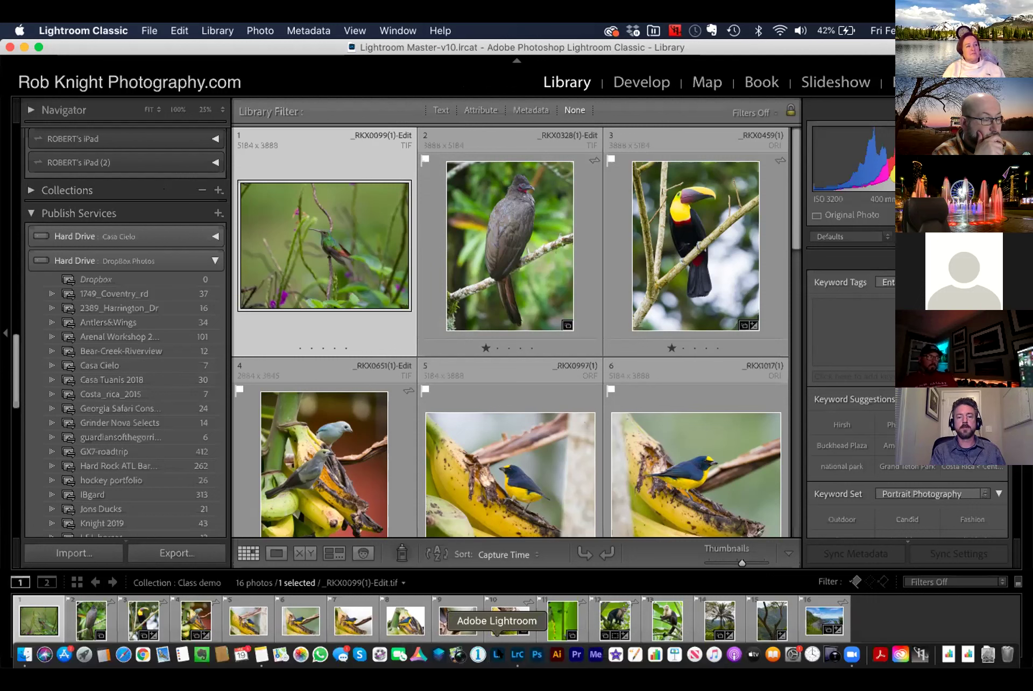
# Switch to Adobe Lightroom and look through its list of albums
pyautogui.click(498, 655)
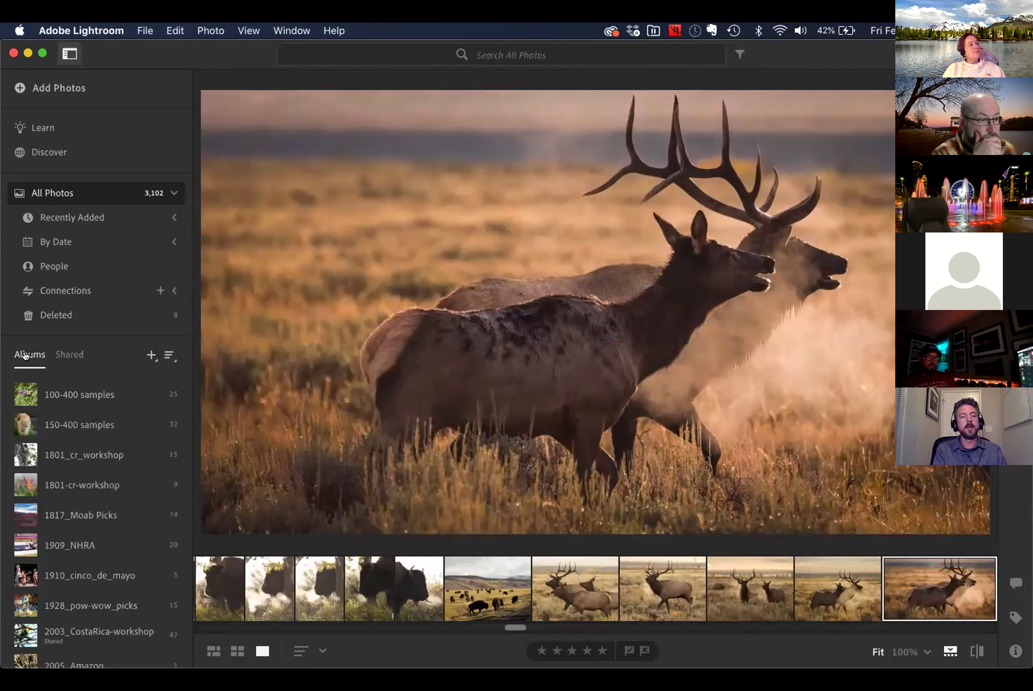
pyautogui.scroll(-5, 57, 323)
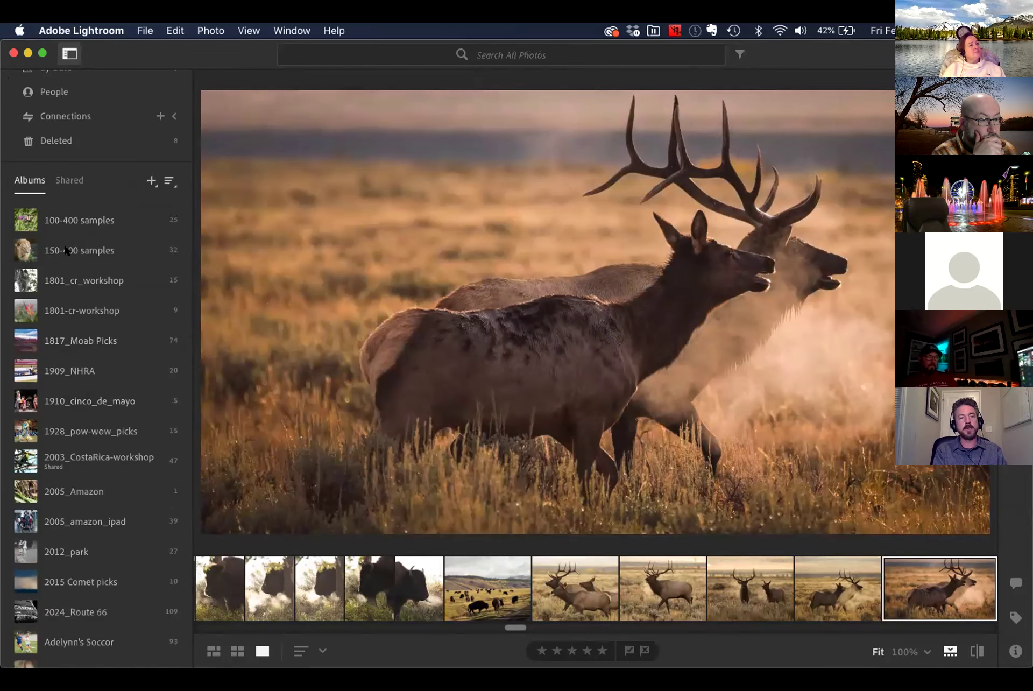
pyautogui.scroll(-3, 73, 444)
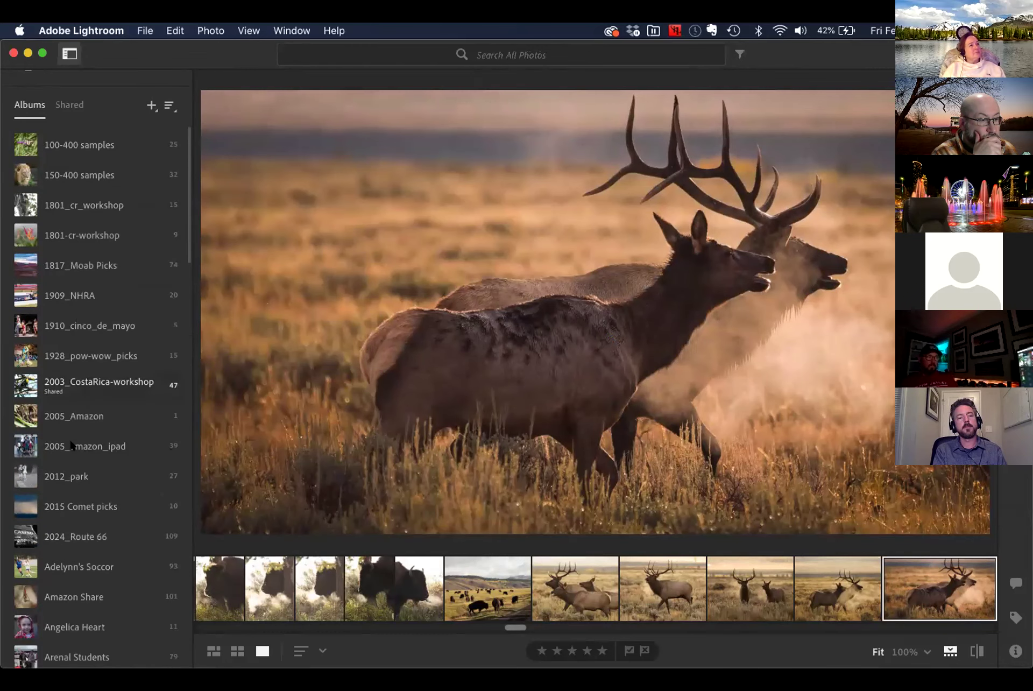
pyautogui.scroll(8, 73, 444)
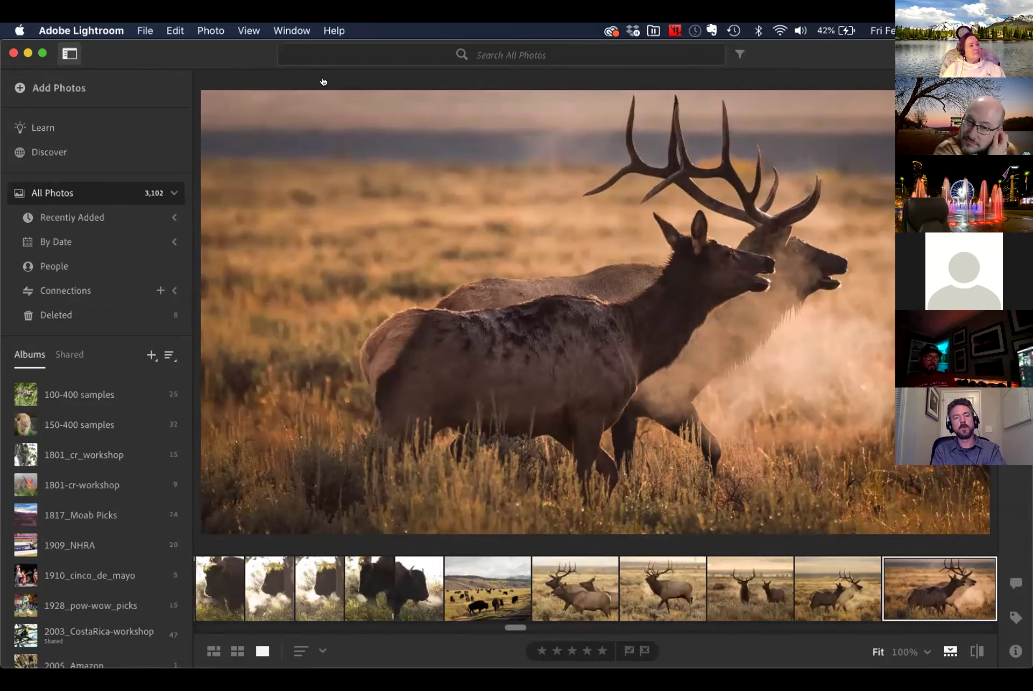
# Switch back to Lightroom Classic, expand the Collections list, and look through the collections in the 2021 set
pyautogui.press('super+Tab')
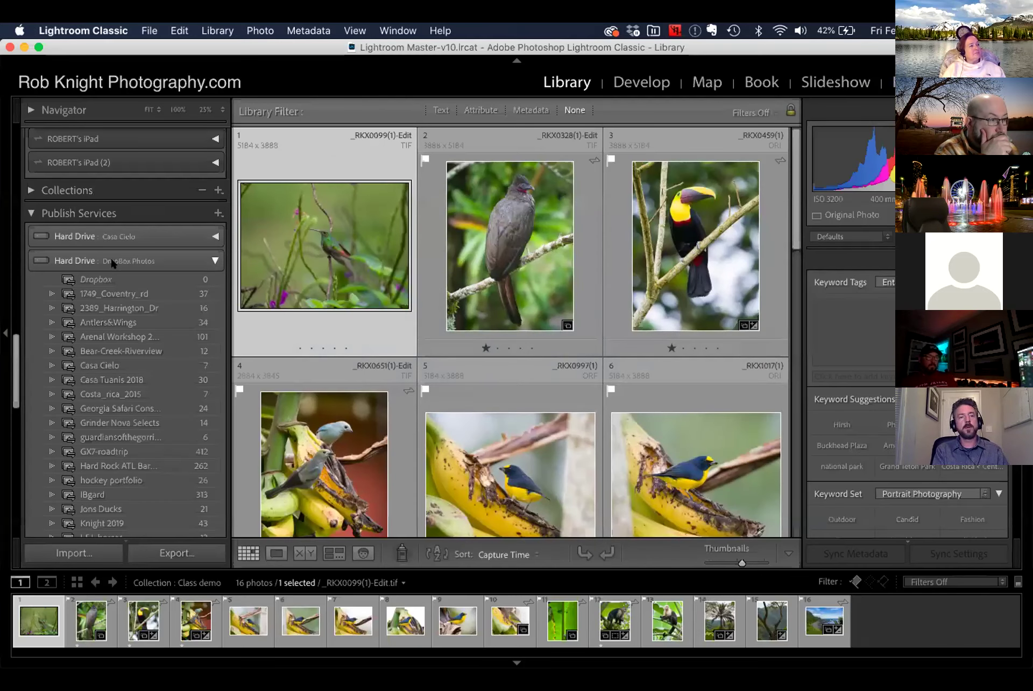
pyautogui.click(67, 190)
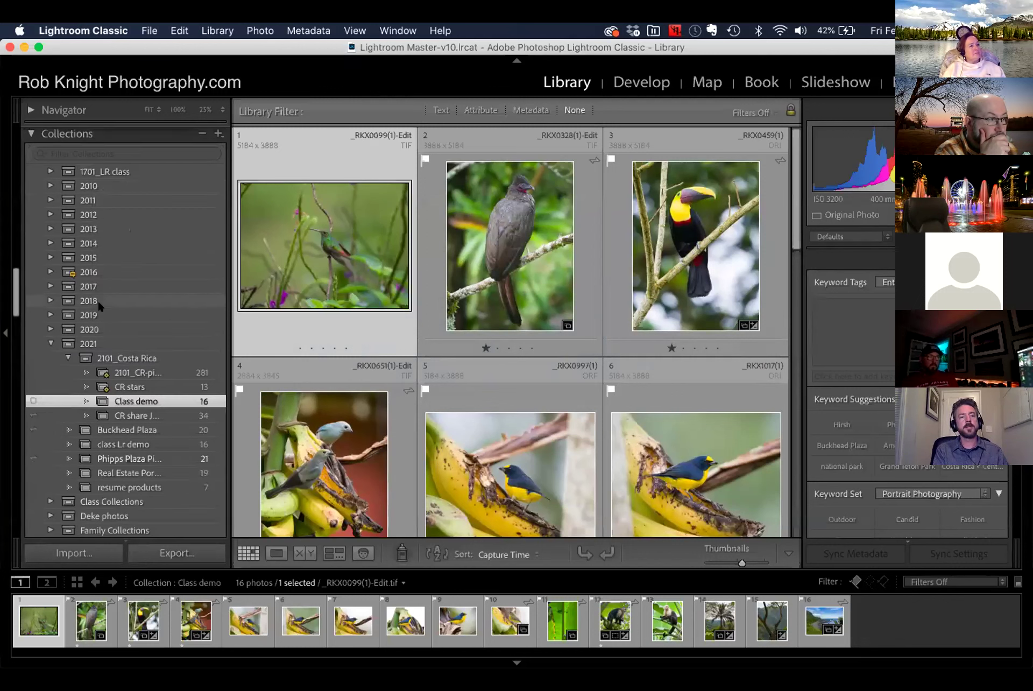
pyautogui.scroll(-5, 98, 299)
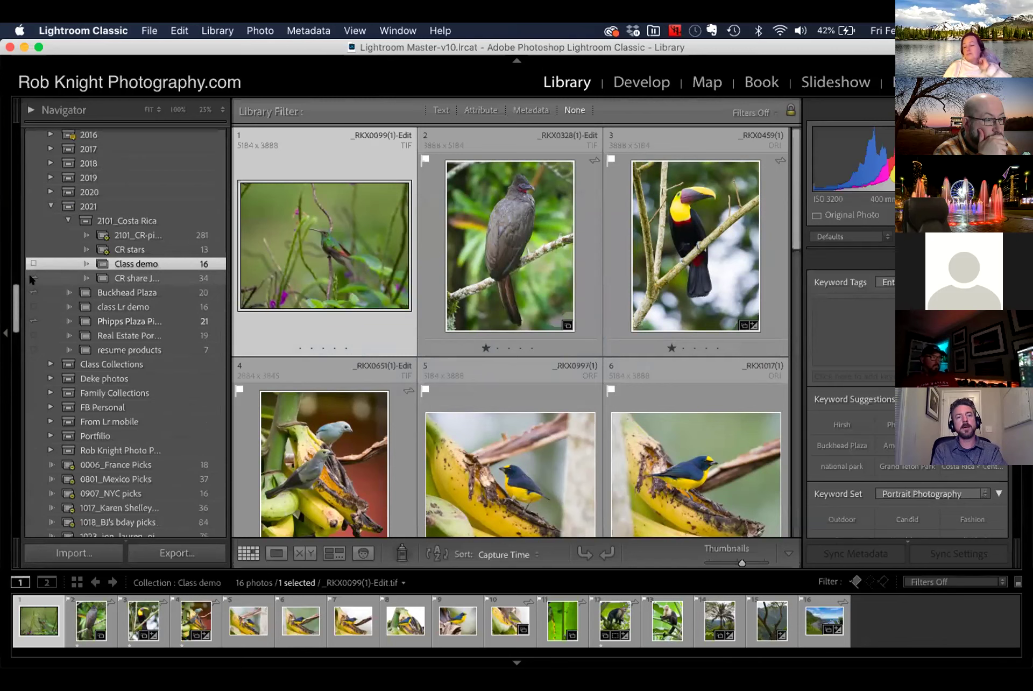
# Switch to Adobe Lightroom and scan its albums from the 100-400 samples album down past Bird Studio Stars
pyautogui.press('super+Tab')
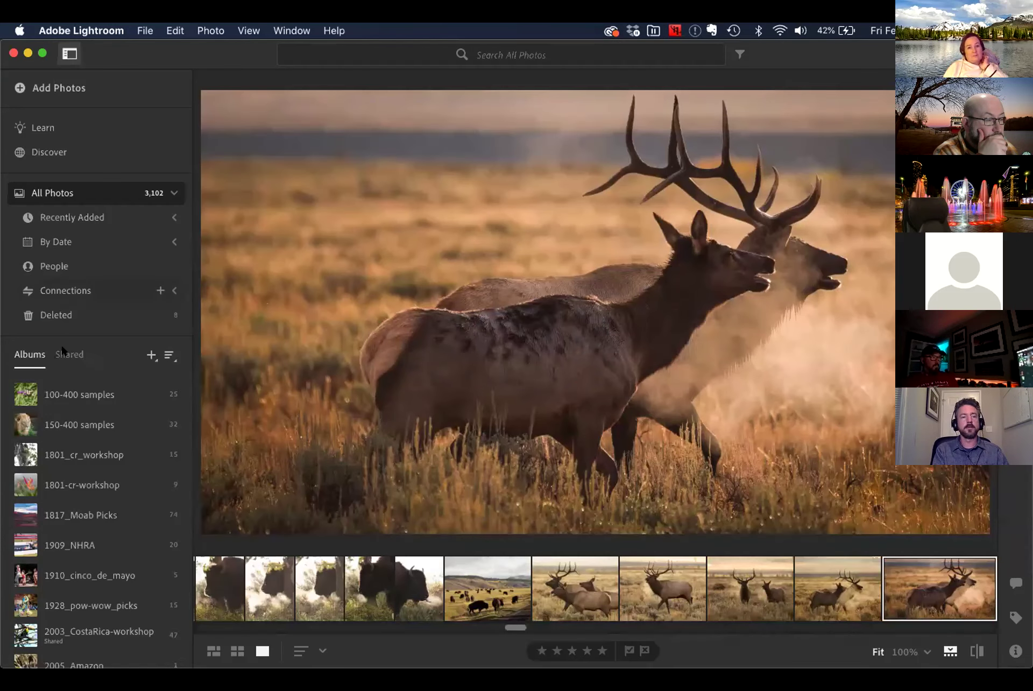
pyautogui.scroll(-10, 55, 326)
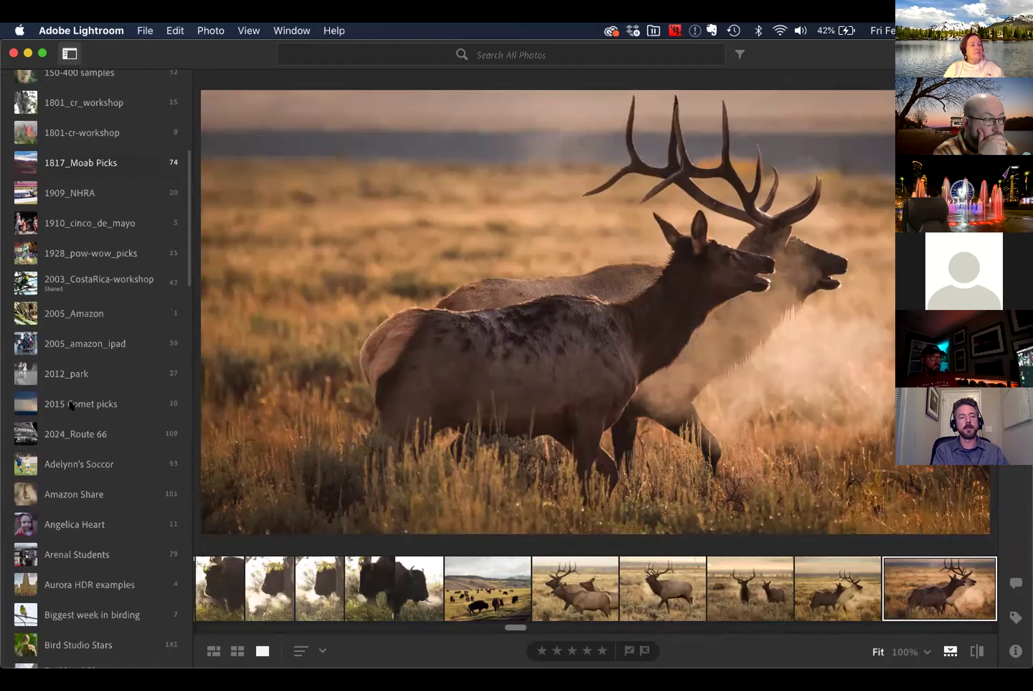
pyautogui.scroll(-2, 71, 405)
pyautogui.scroll(-1, 70, 404)
pyautogui.scroll(13, 70, 404)
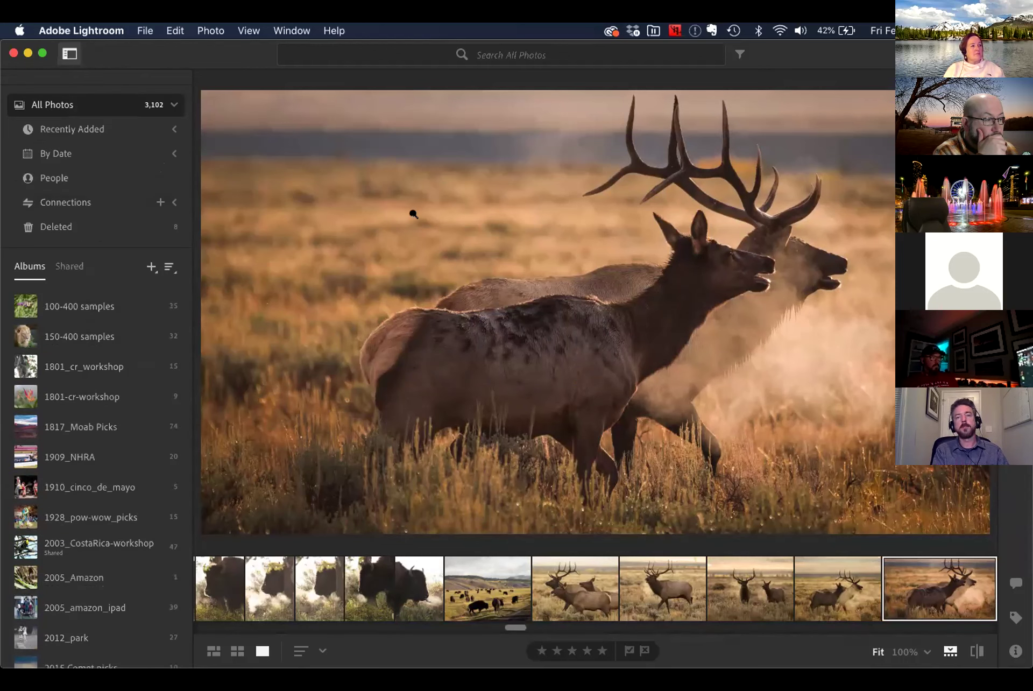
# Switch back to Lightroom Classic and look through the photos in the Class demo collection
pyautogui.press('super+Tab')
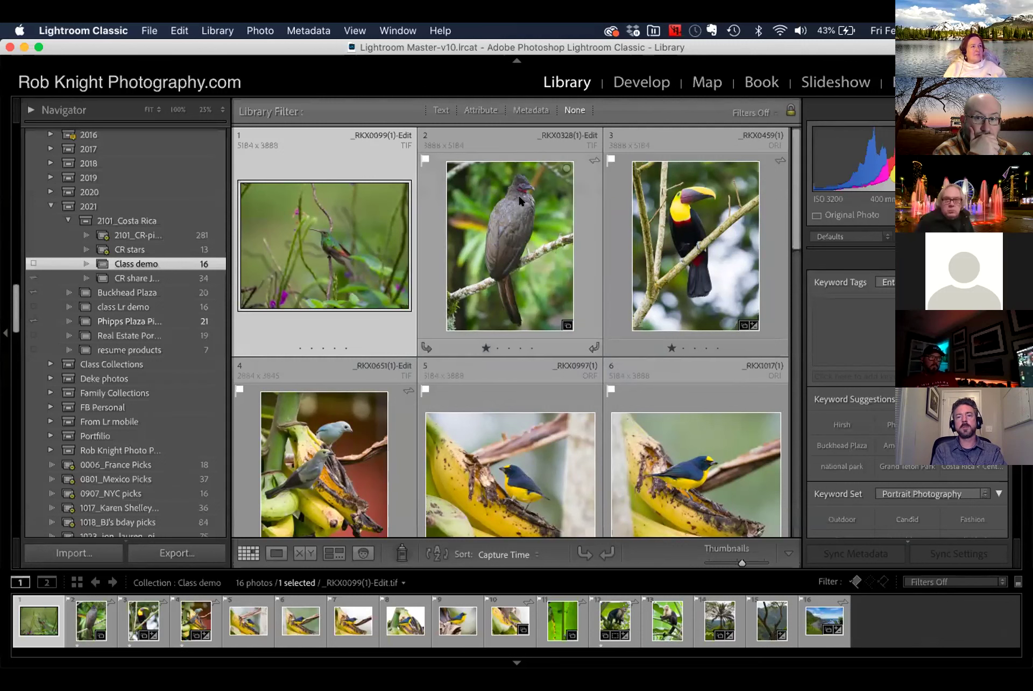
pyautogui.scroll(-3, 531, 239)
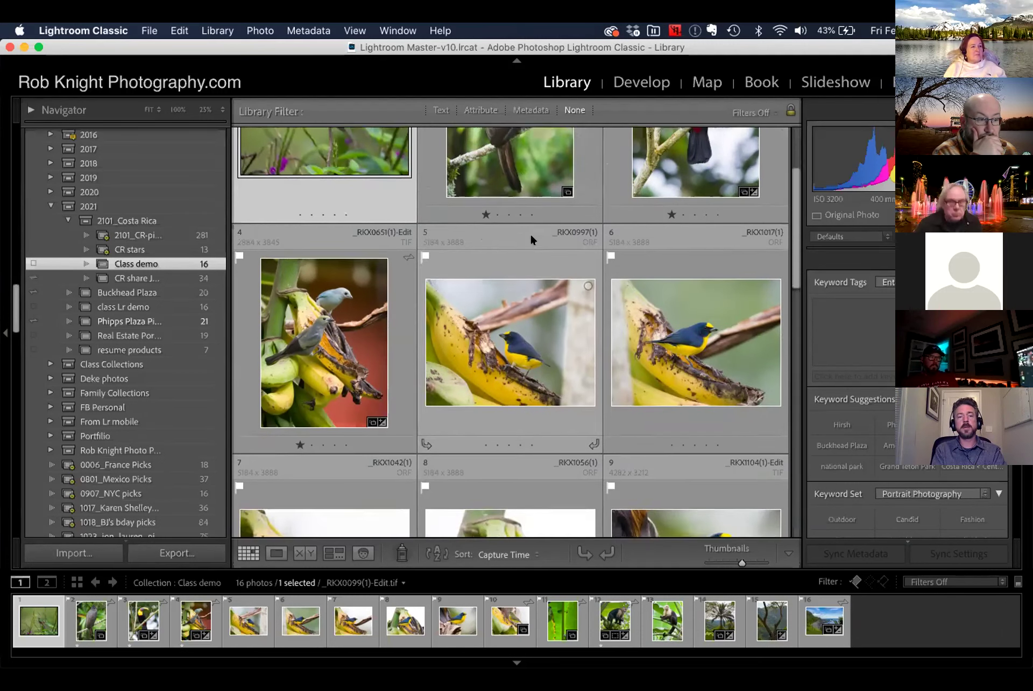
pyautogui.scroll(-5, 531, 239)
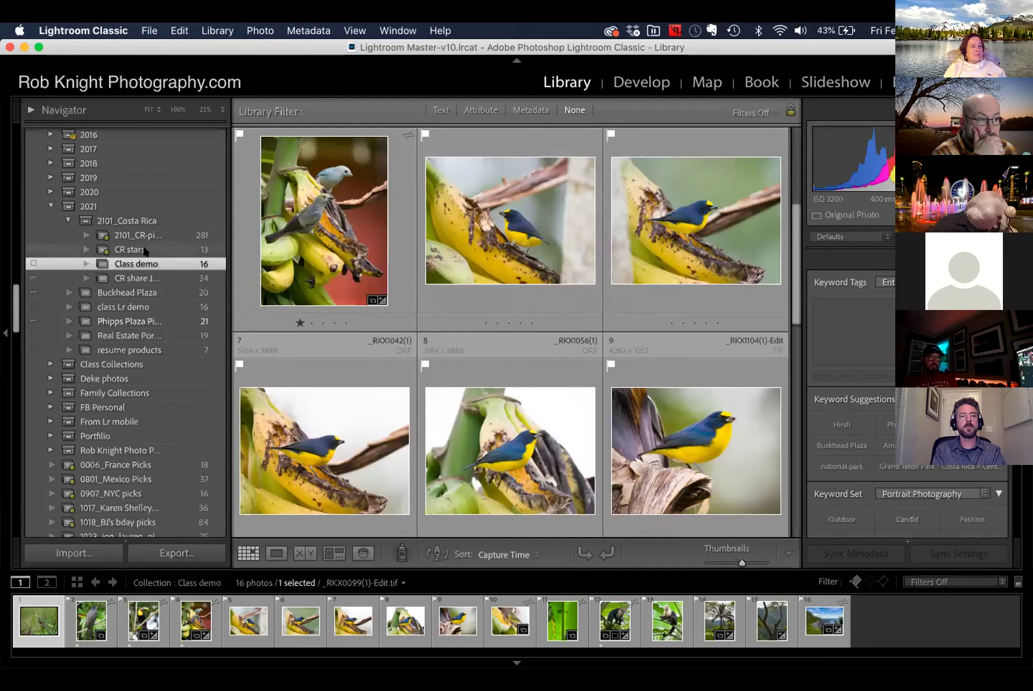
pyautogui.scroll(4, 351, 252)
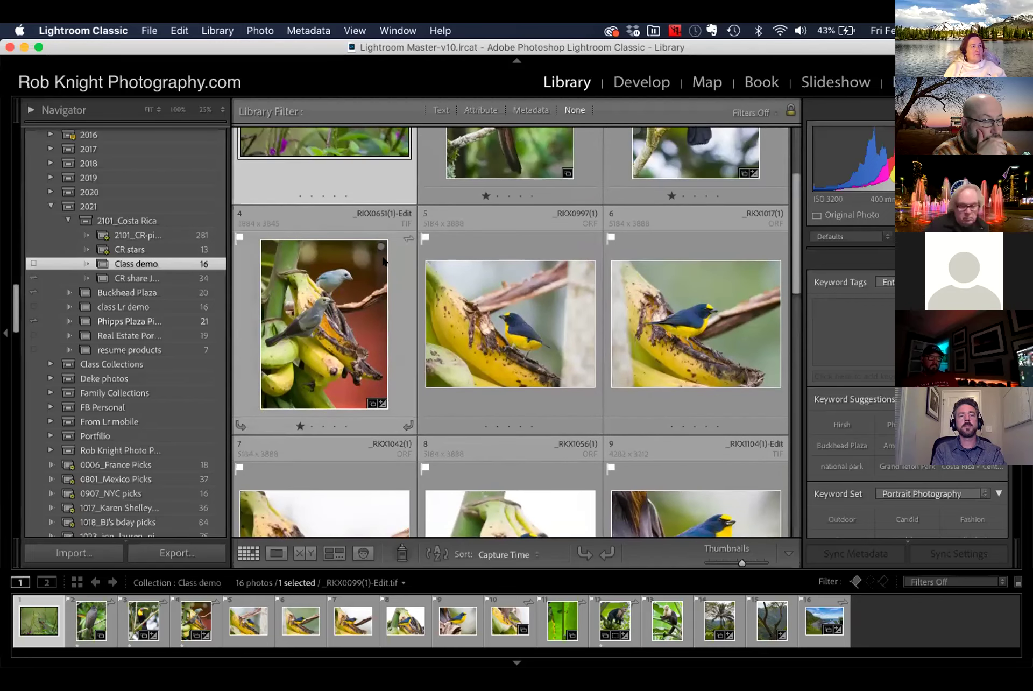
pyautogui.scroll(1, 334, 328)
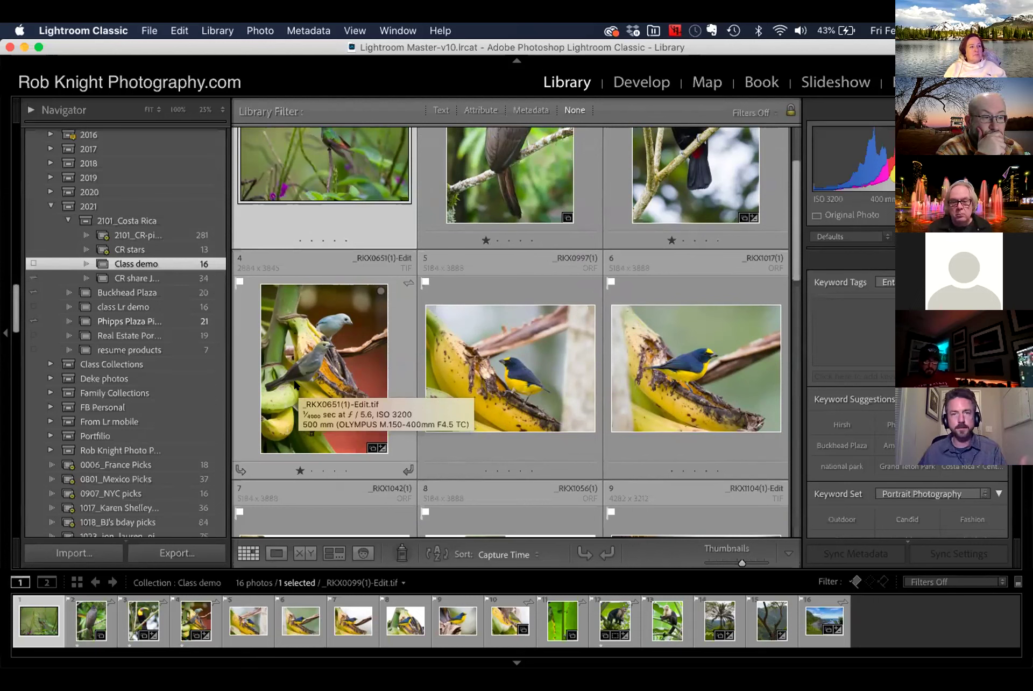
# Look through the CR stars smart collection and reopen the Class demo collection
pyautogui.click(132, 251)
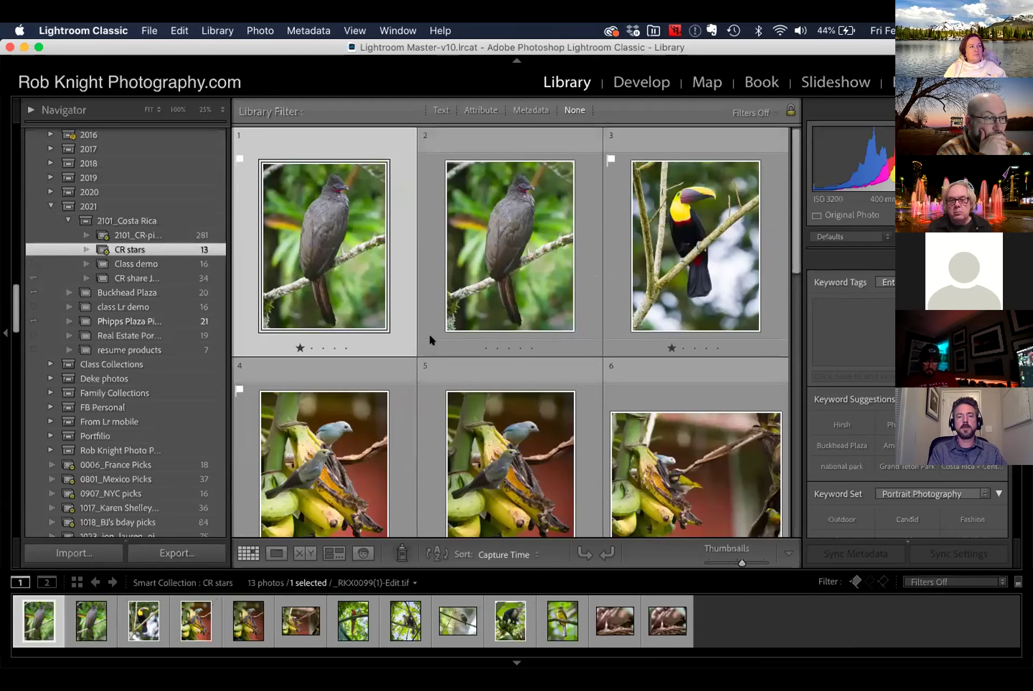
pyautogui.scroll(-3, 429, 332)
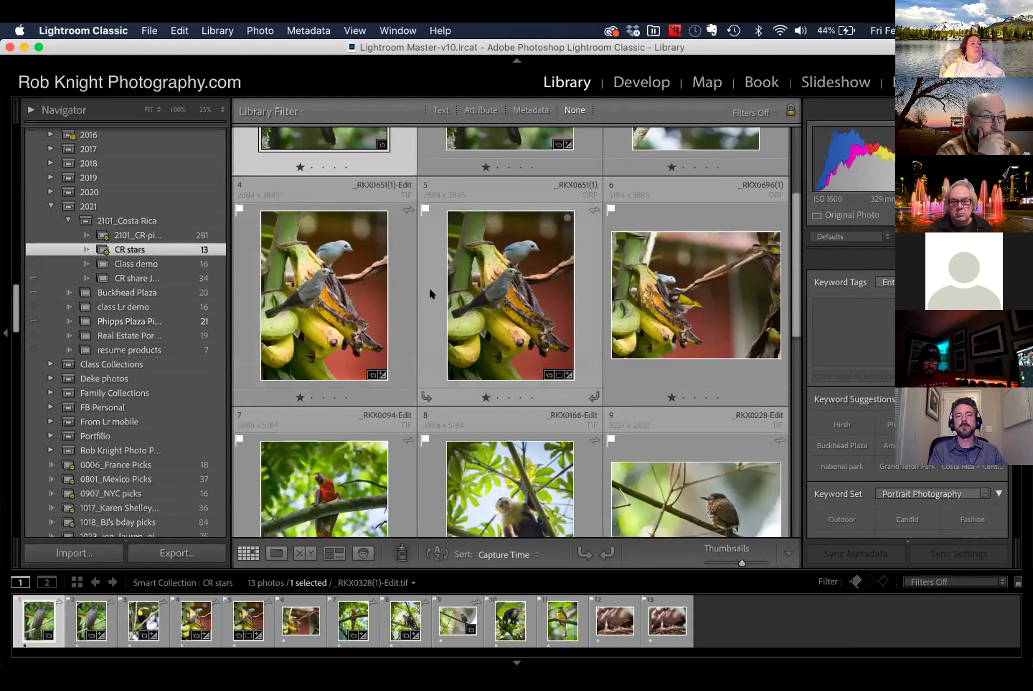
pyautogui.click(152, 263)
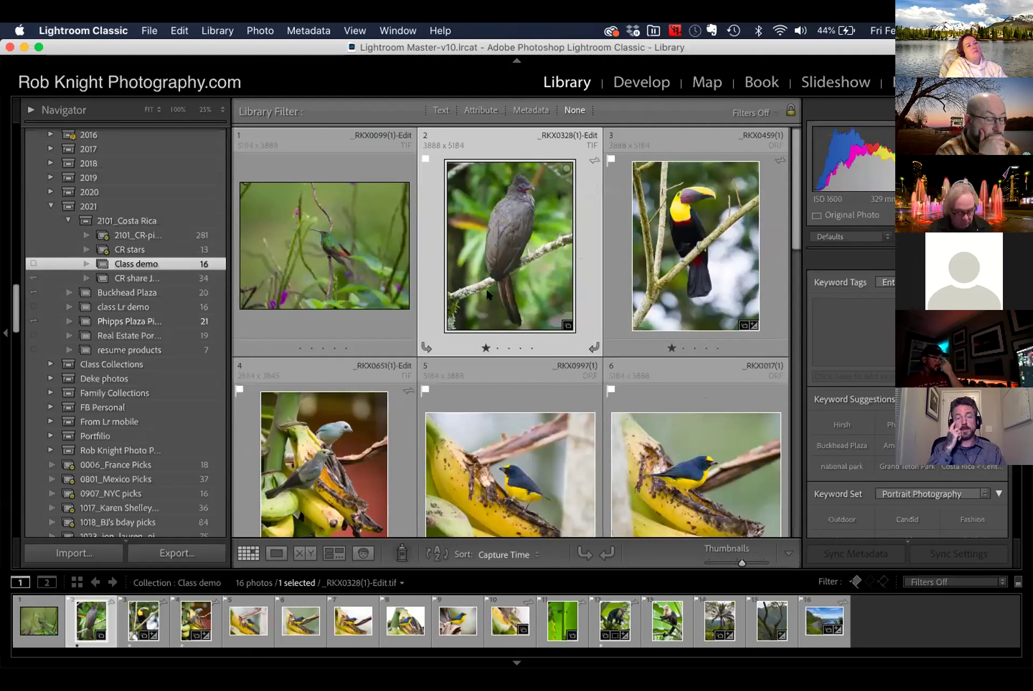
pyautogui.moveTo(487, 291)
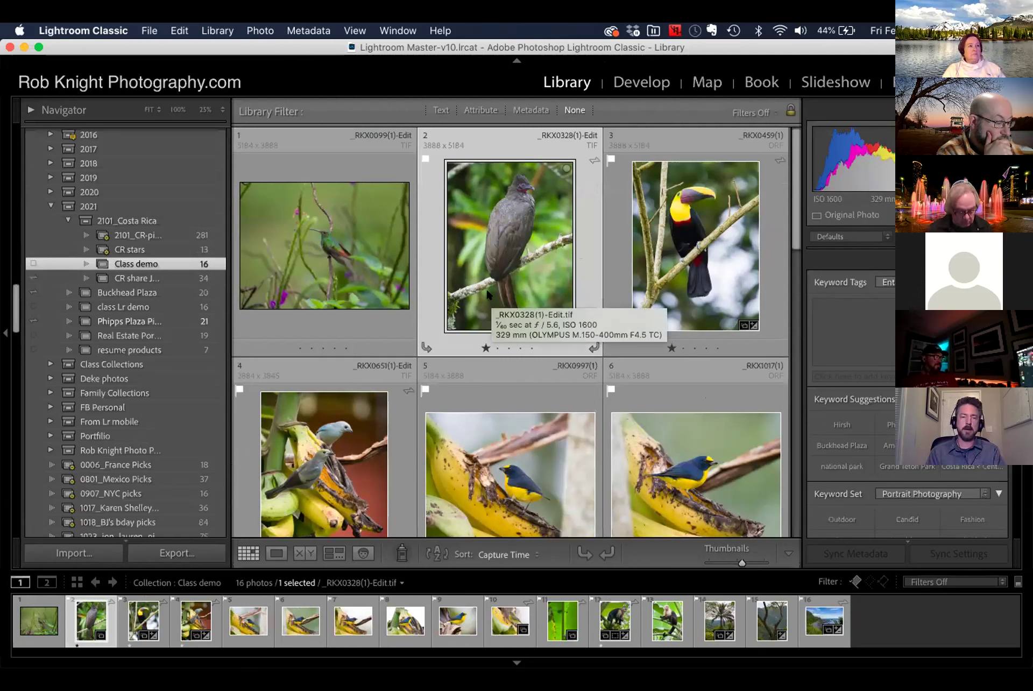
# Switch to Adobe Lightroom, view the elk photo's edit controls, dismiss the panel tip, and show the album list again
pyautogui.moveTo(439, 659)
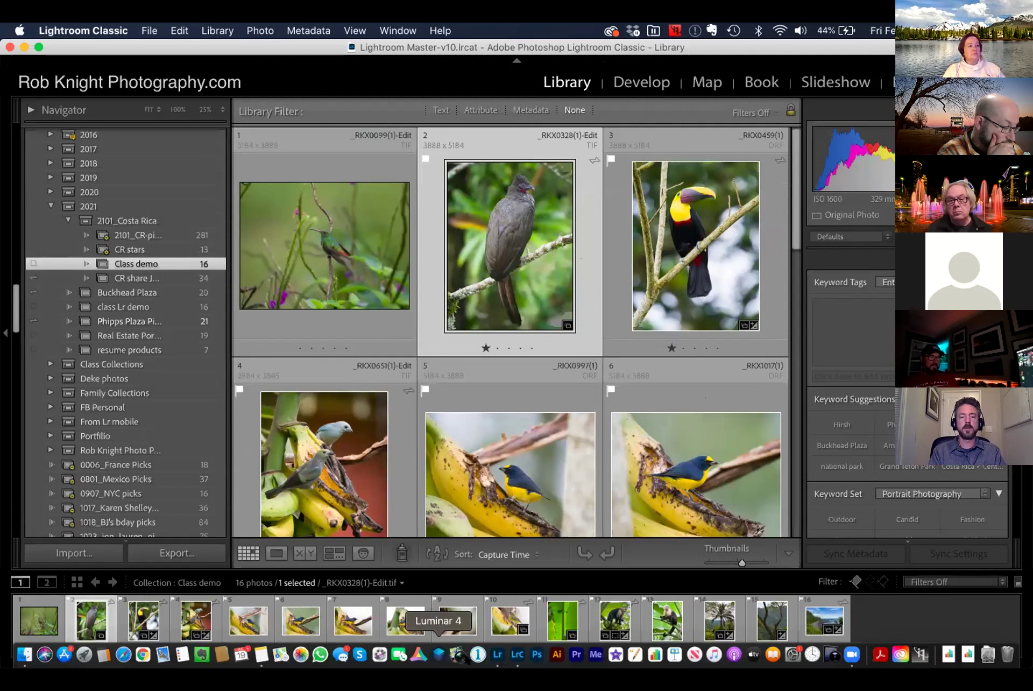
pyautogui.click(496, 654)
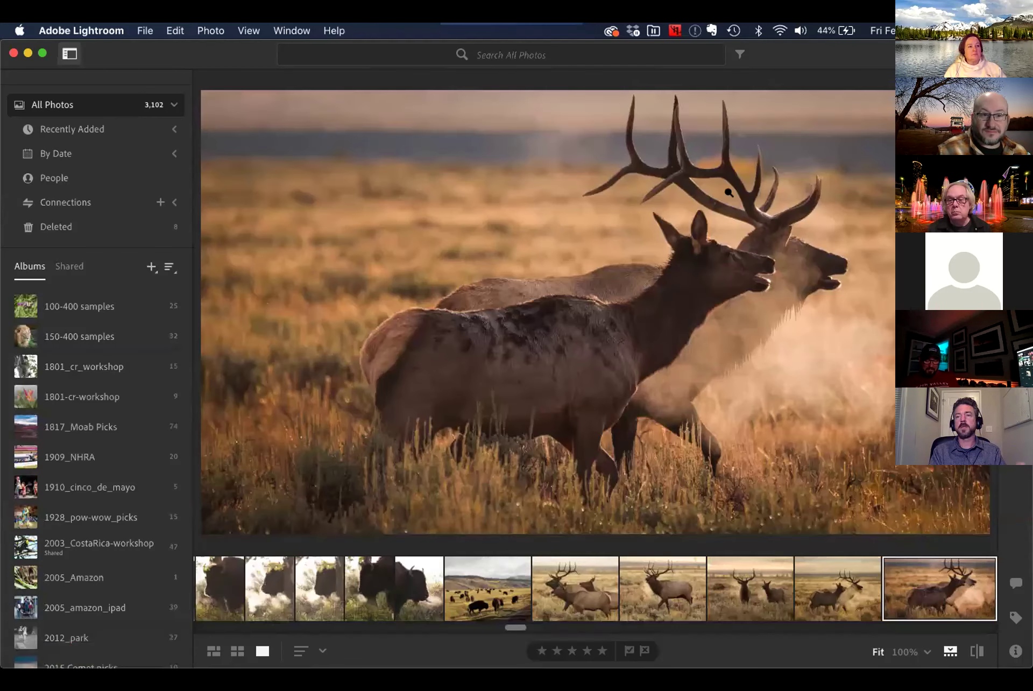
pyautogui.press('e')
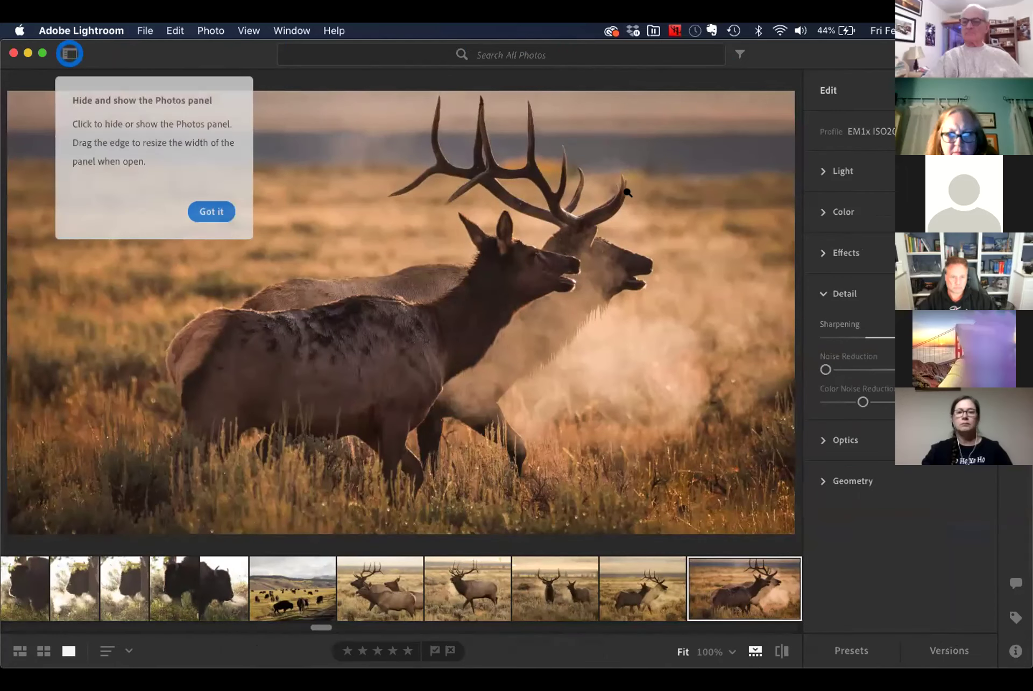
pyautogui.click(212, 204)
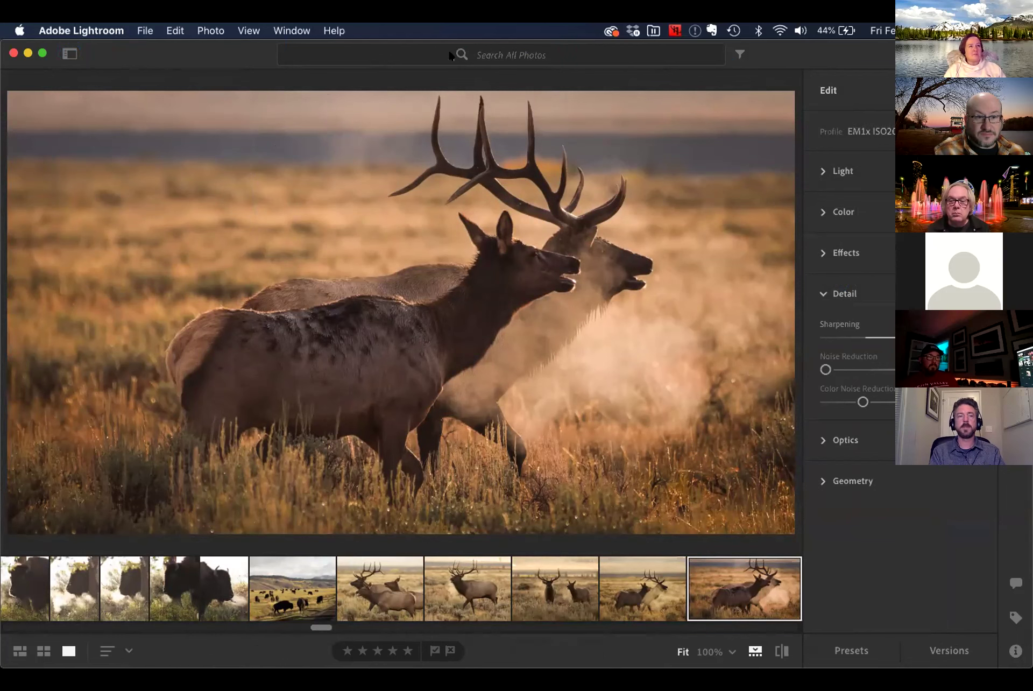
pyautogui.click(69, 54)
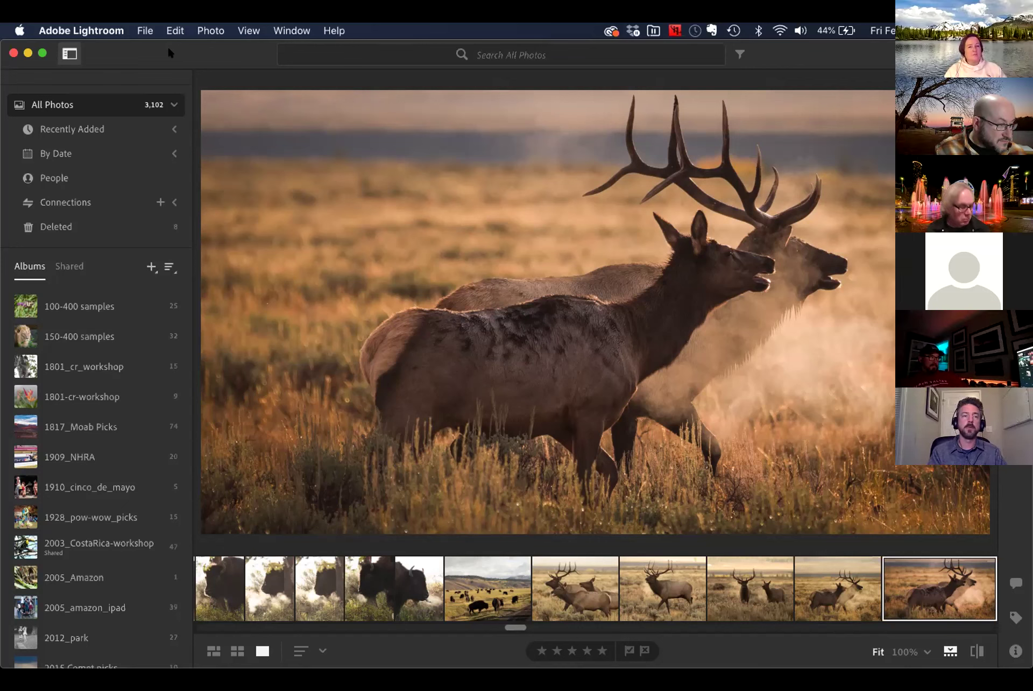
# Examine the Local Storage preferences, including the storage location for originals, and cancel without changes
pyautogui.click(62, 30)
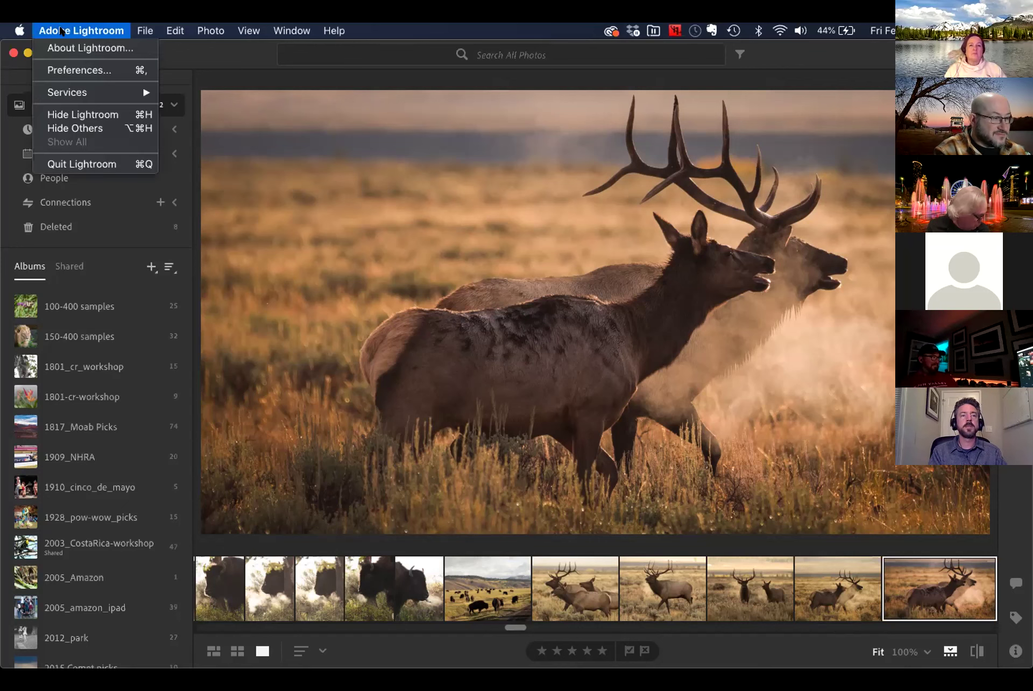
pyautogui.click(64, 70)
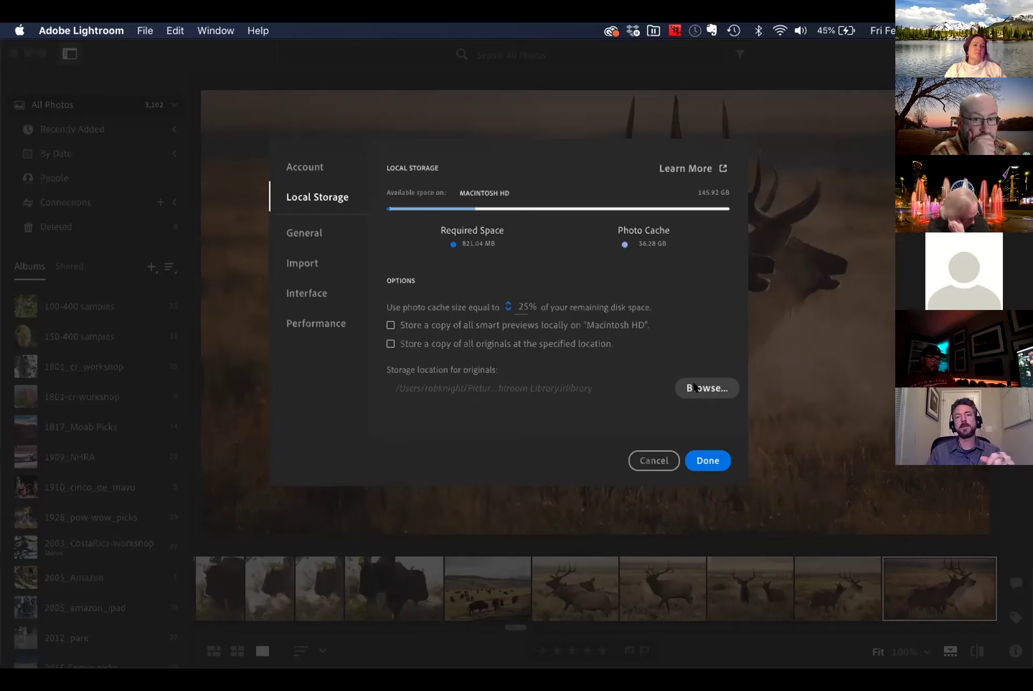
pyautogui.click(650, 460)
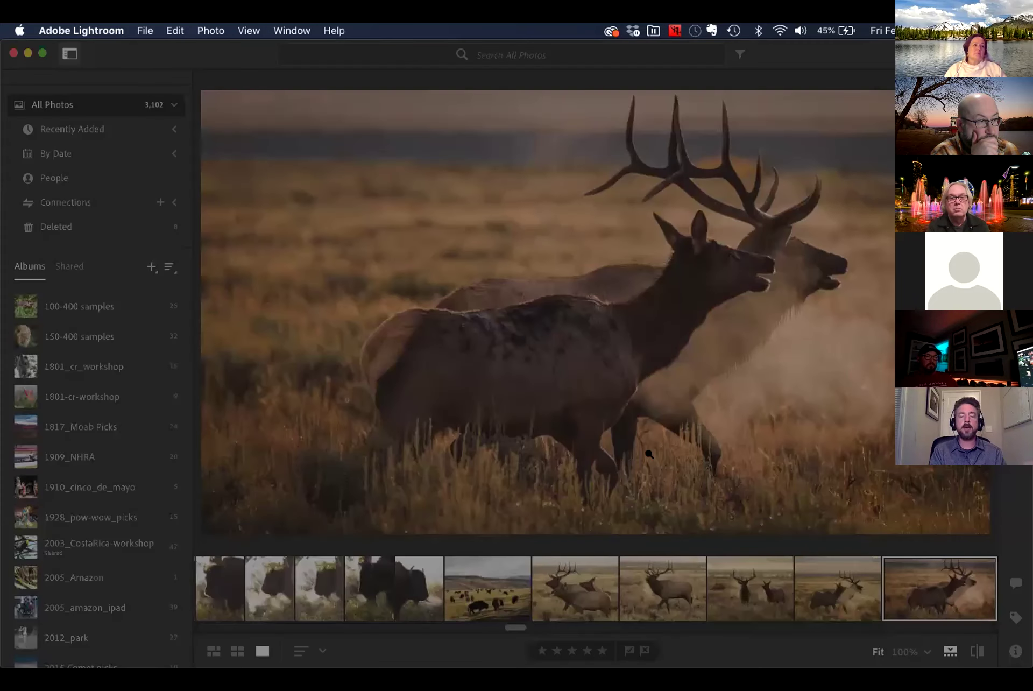
# Switch to Lightroom Classic and open _RKX0328(1).ORF from the CR stars smart collection in the Develop module
pyautogui.press('super+Tab')
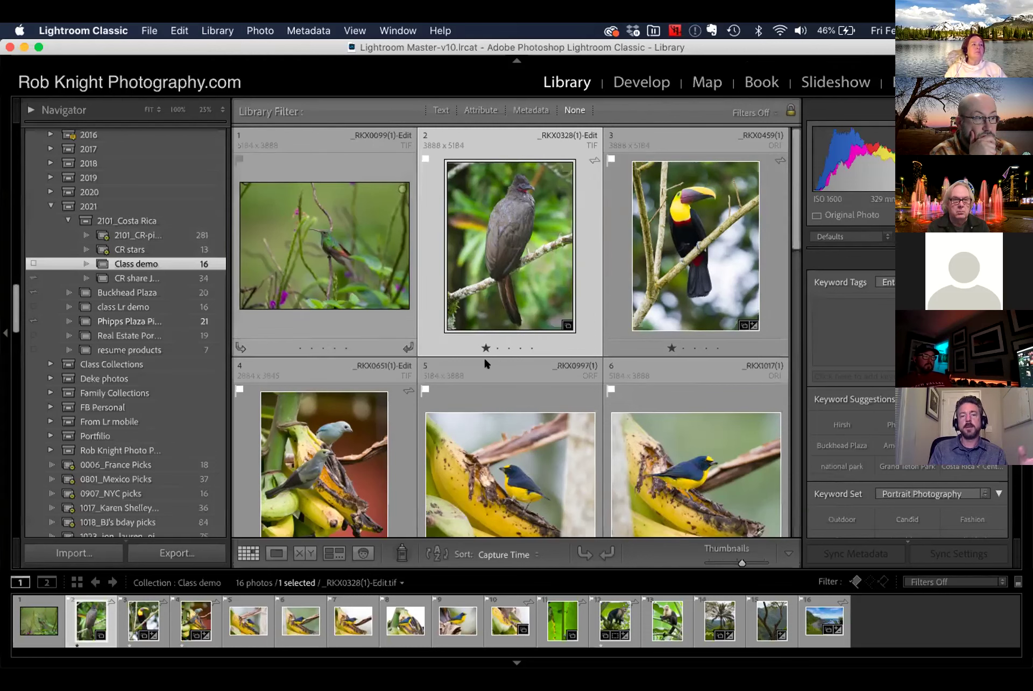
pyautogui.click(131, 249)
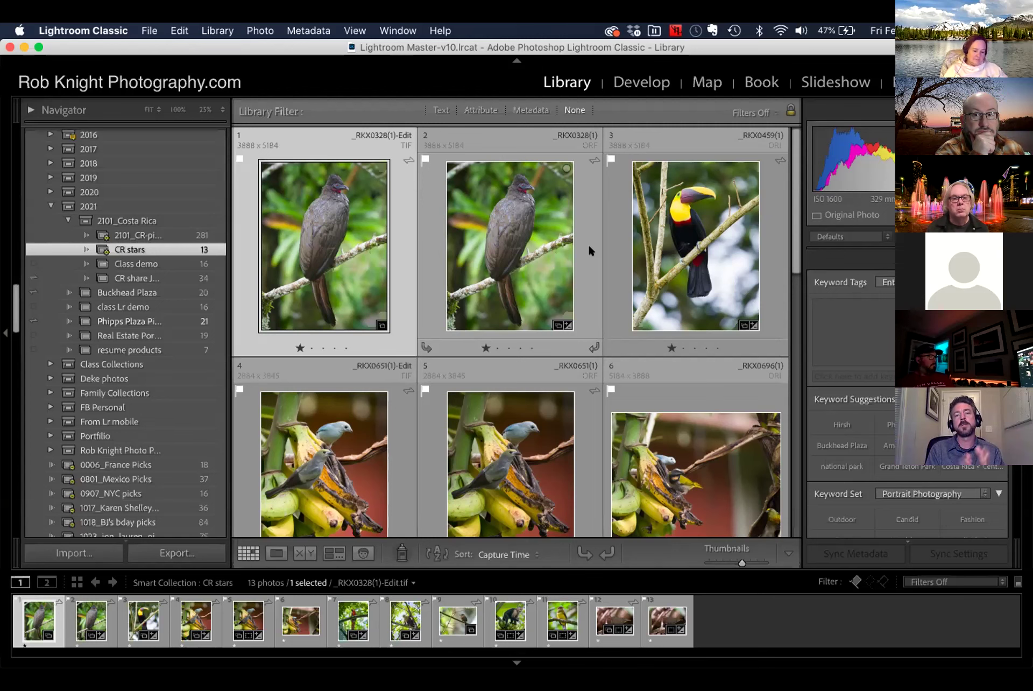
pyautogui.doubleClick(541, 245)
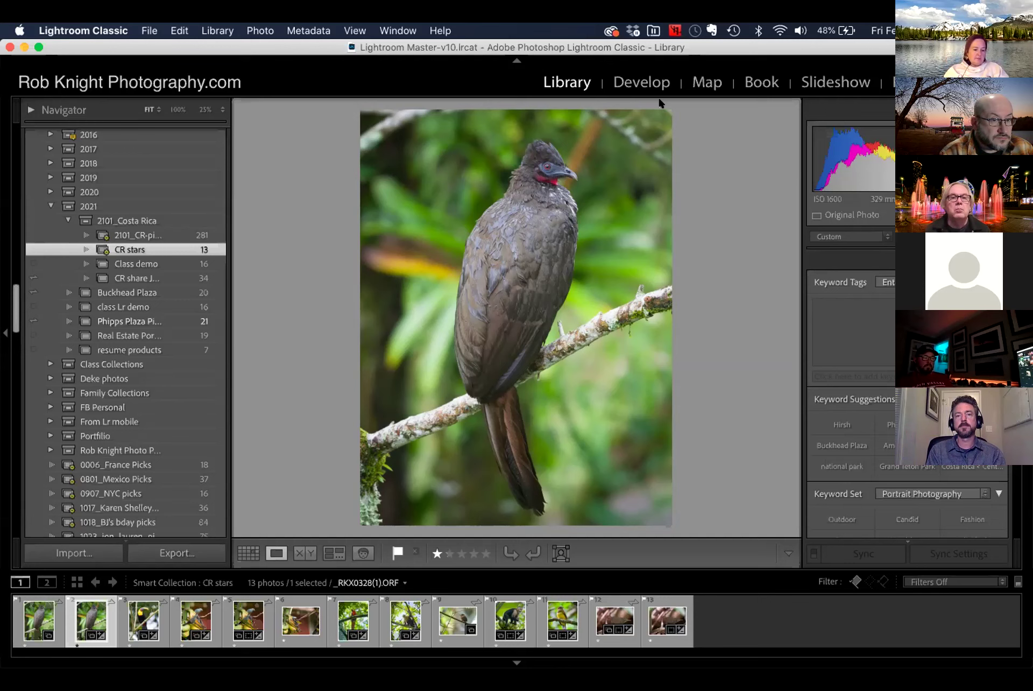
pyautogui.click(641, 82)
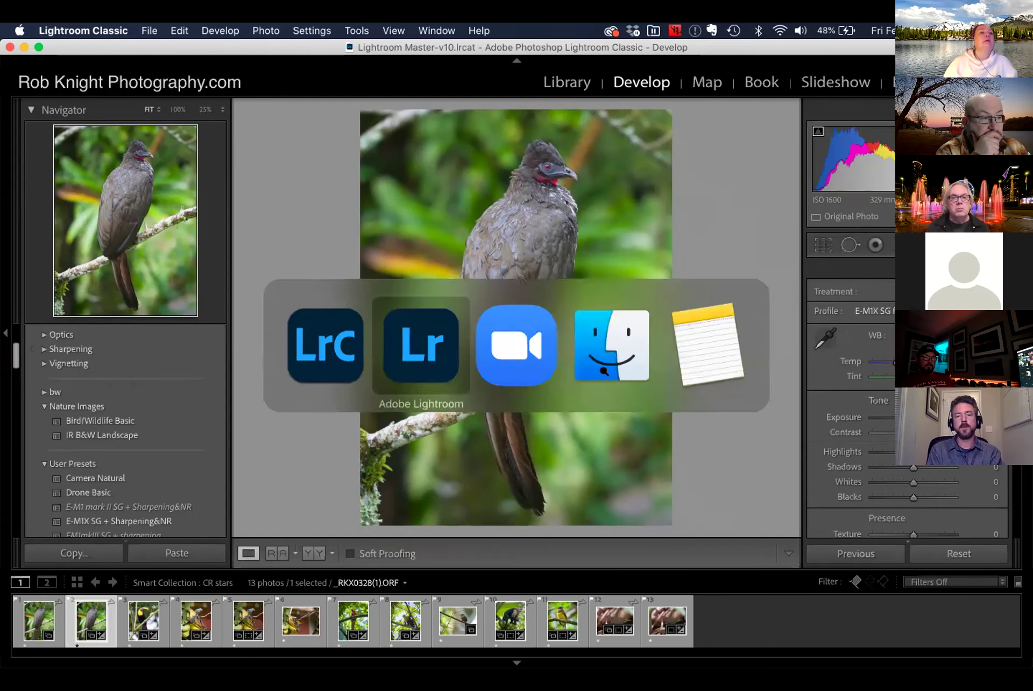
# Compare with the edit controls for the elk photo in Adobe Lightroom, and return to Lightroom Classic
pyautogui.press('super+Tab')
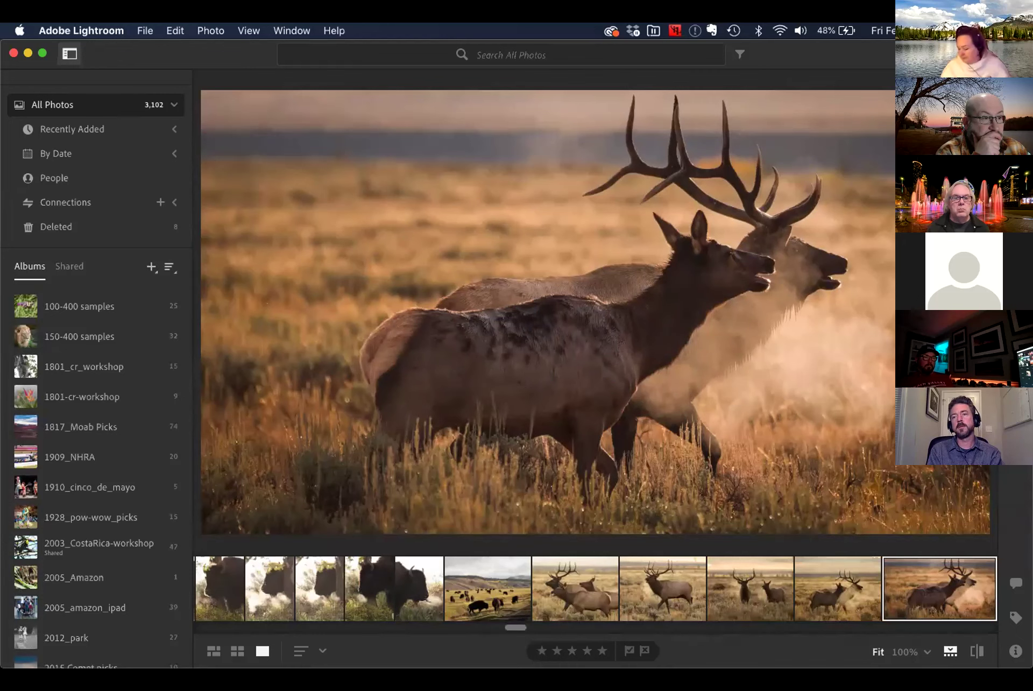
pyautogui.press('e')
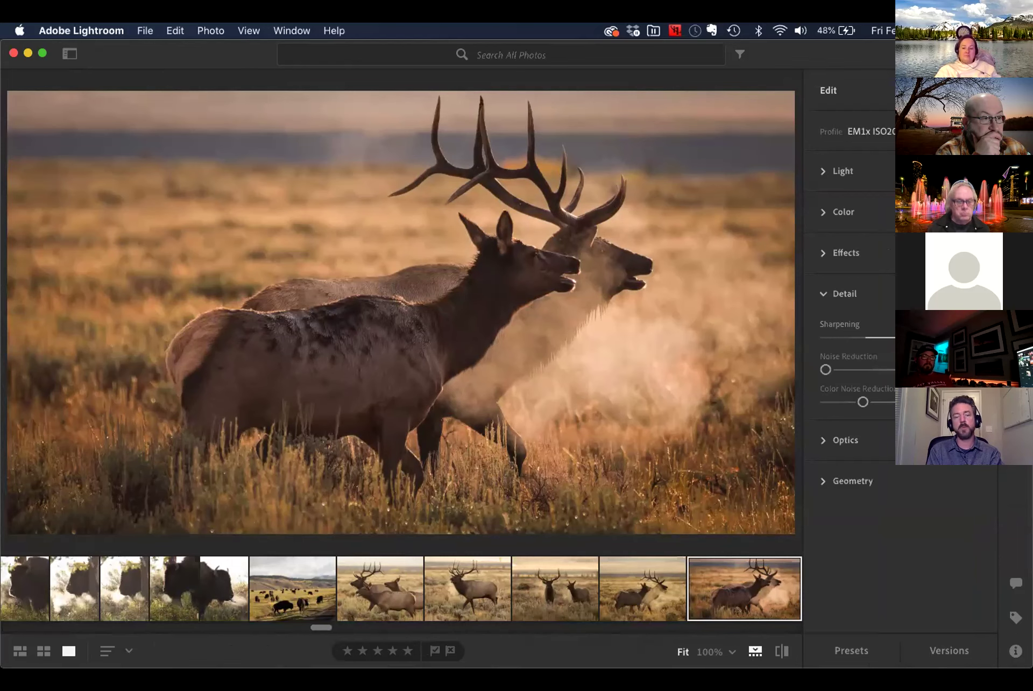
pyautogui.press('super+Tab')
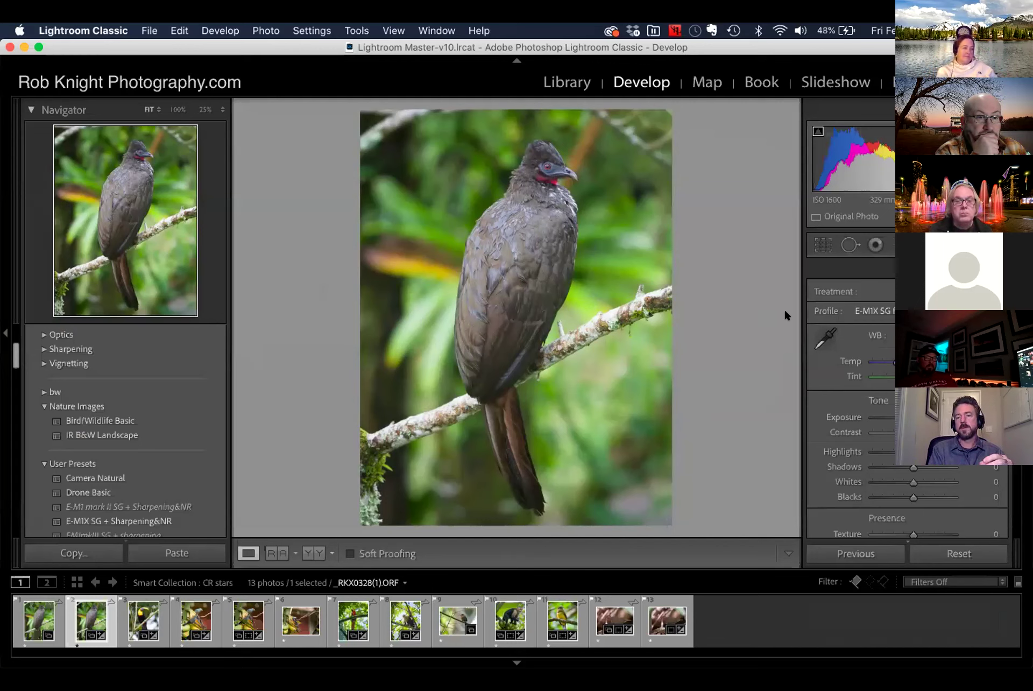
# Try raising the bird photo's exposure, contrast and vibrance (+13), undoing or resetting each adjustment
pyautogui.scroll(-2, 907, 403)
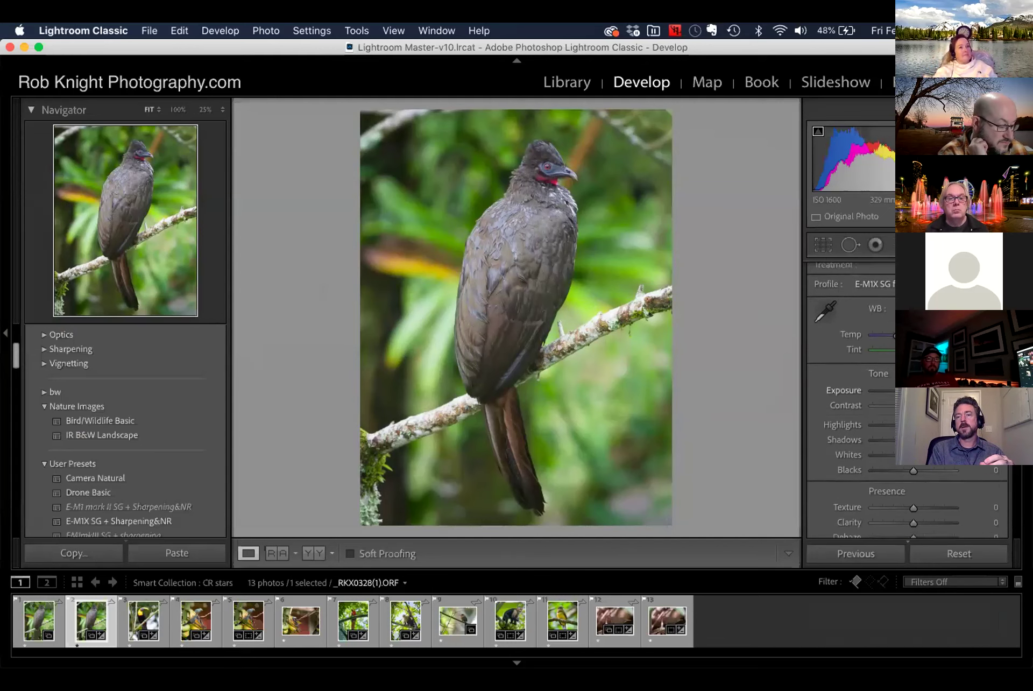
pyautogui.scroll(-3, 861, 322)
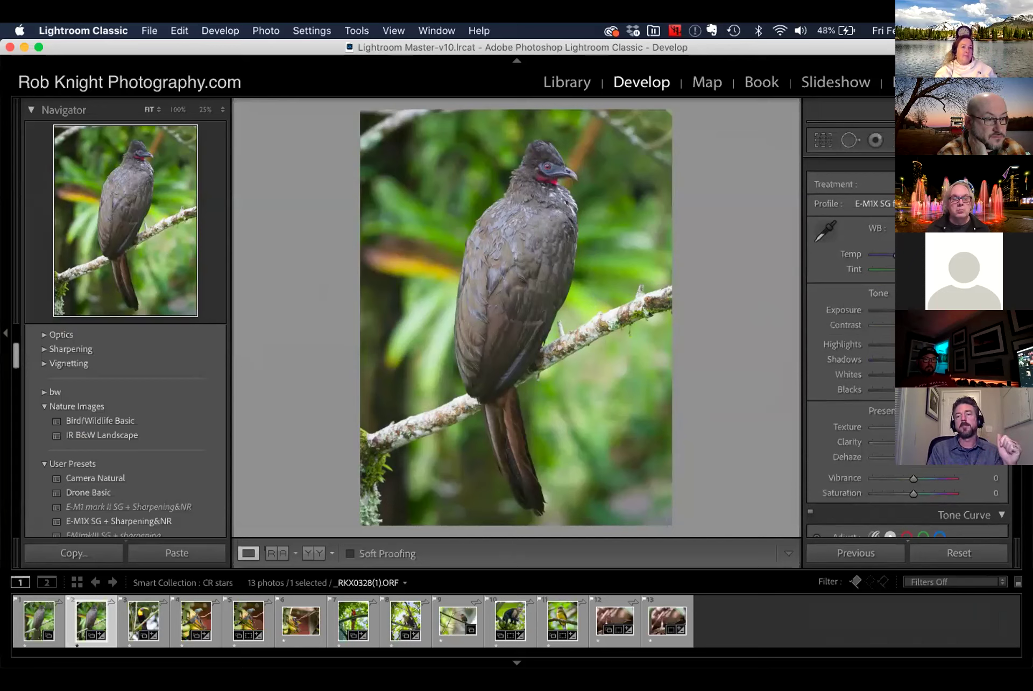
pyautogui.moveTo(915, 310); pyautogui.dragTo(942, 310)
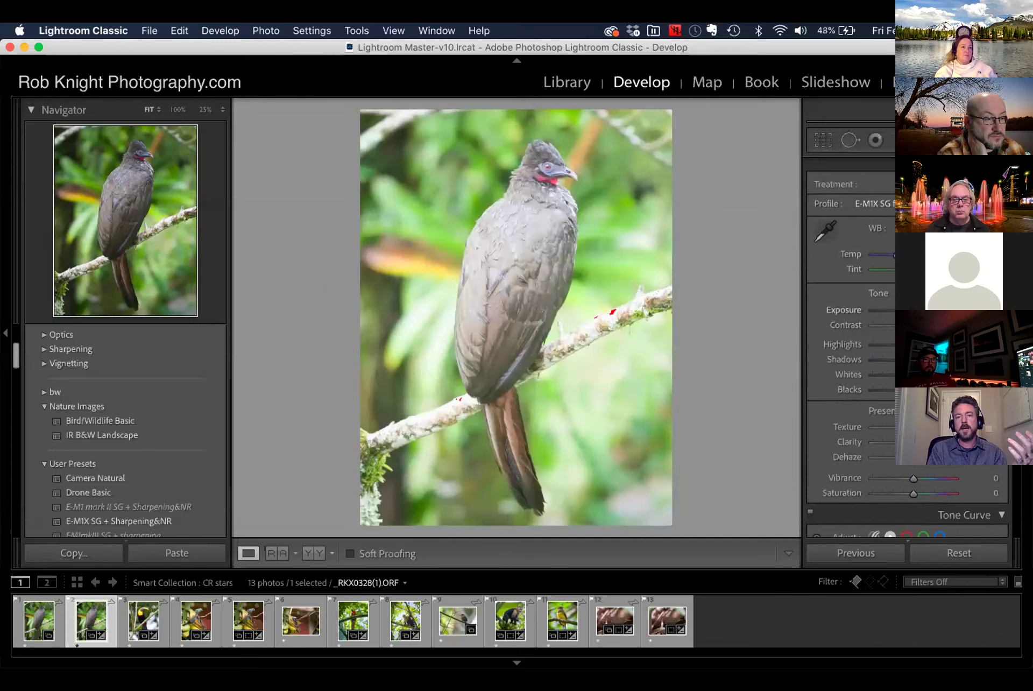
pyautogui.press('super+z')
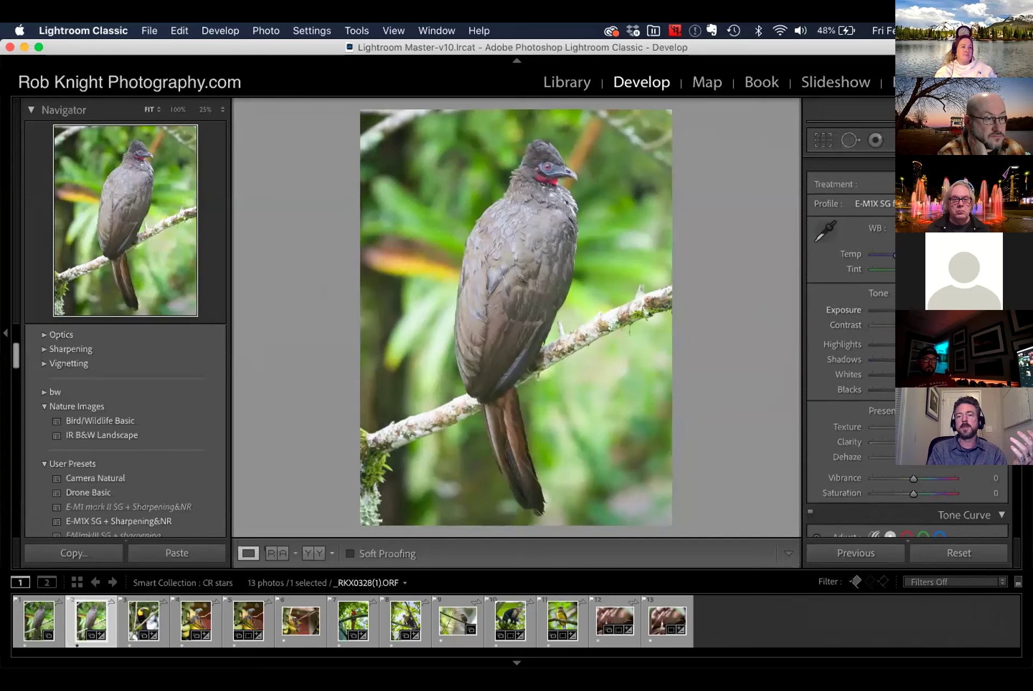
pyautogui.moveTo(915, 325); pyautogui.dragTo(936, 325)
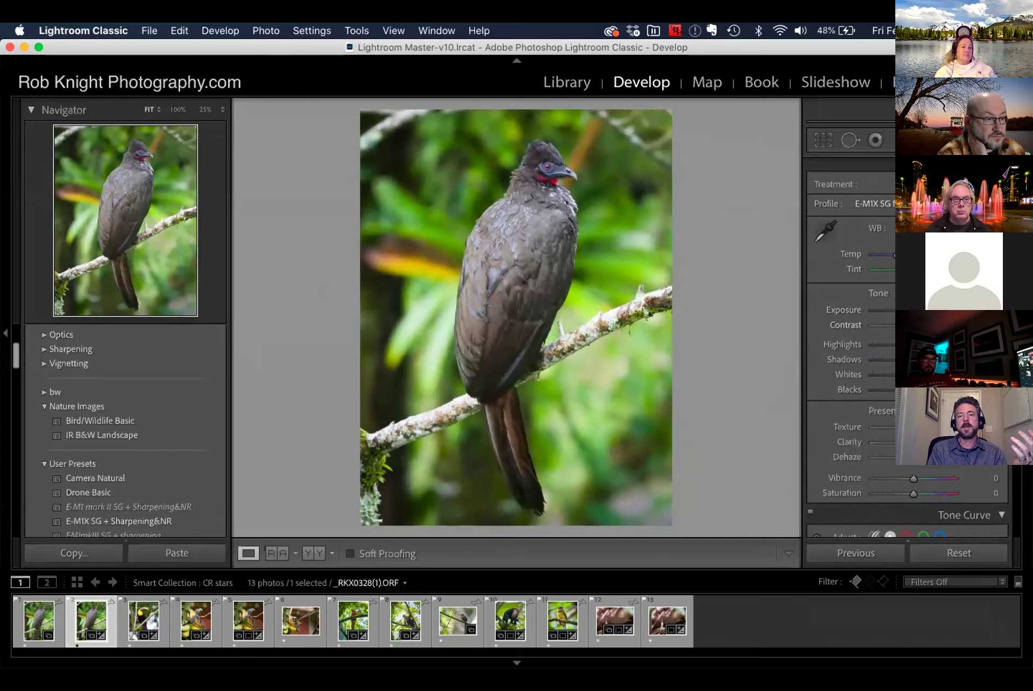
pyautogui.moveTo(913, 478); pyautogui.dragTo(918, 479)
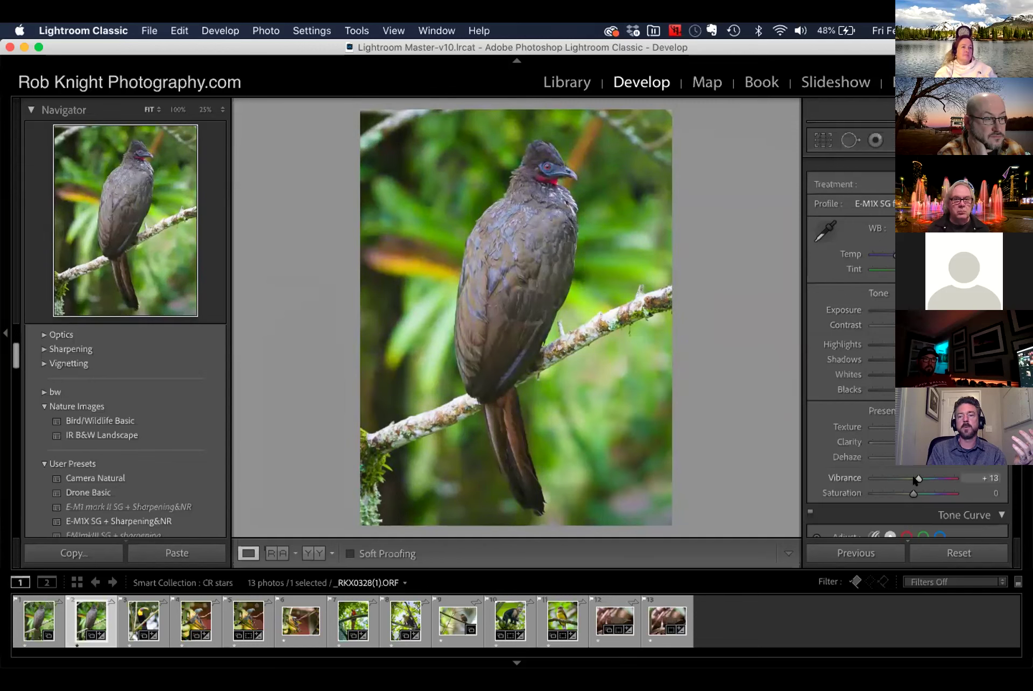
pyautogui.doubleClick(917, 479)
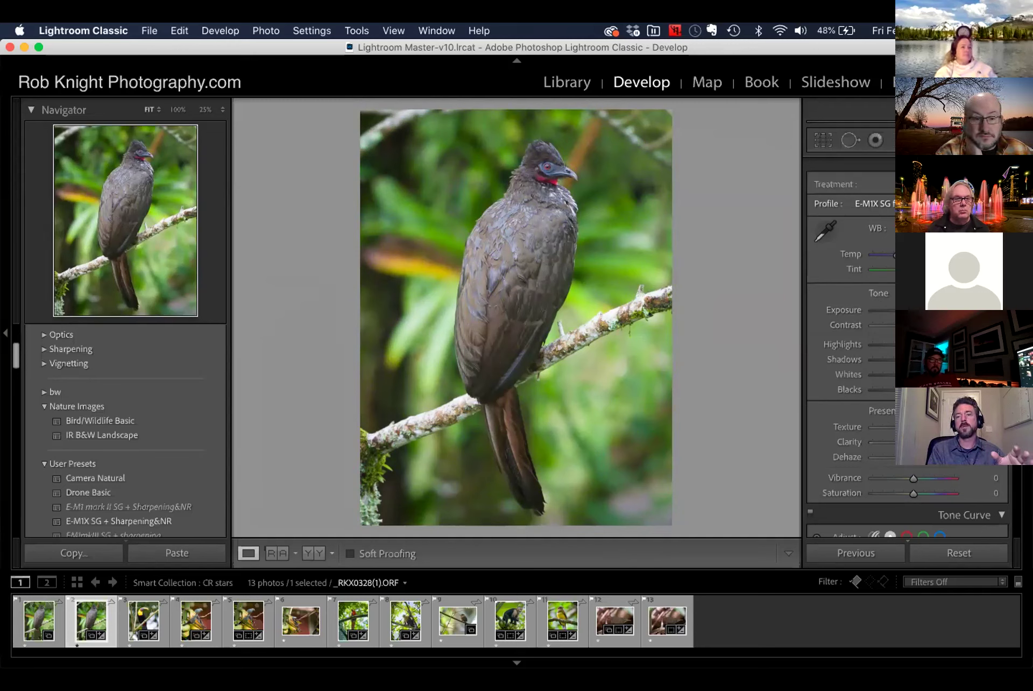
# Open the profile browser and apply the Camera Natural profile to the bird photo
pyautogui.click(877, 204)
pyautogui.click(877, 201)
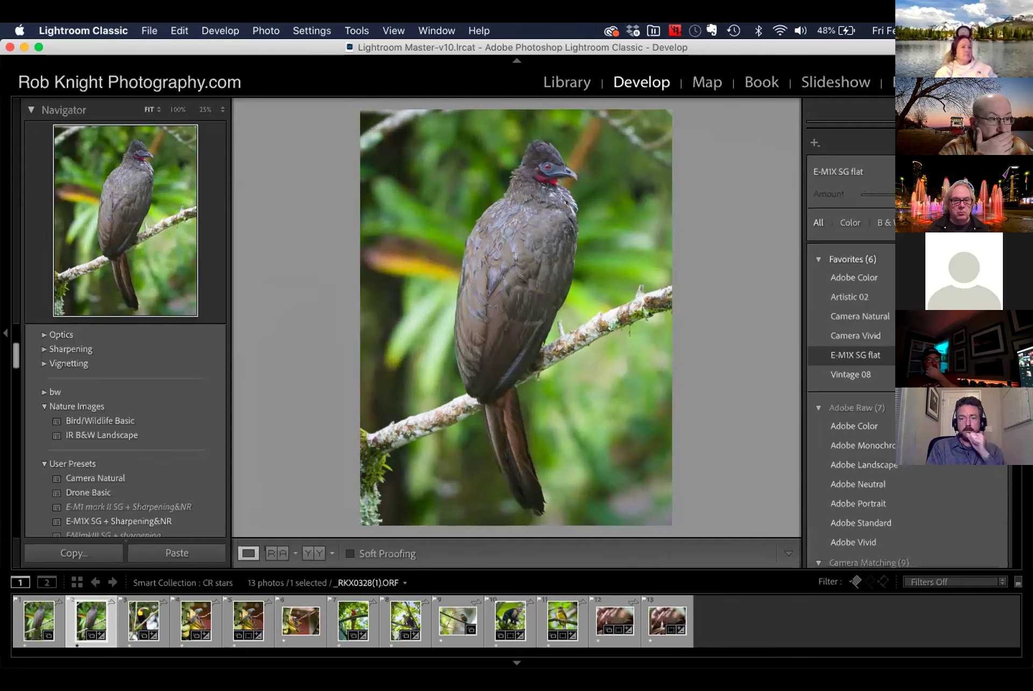
pyautogui.click(863, 316)
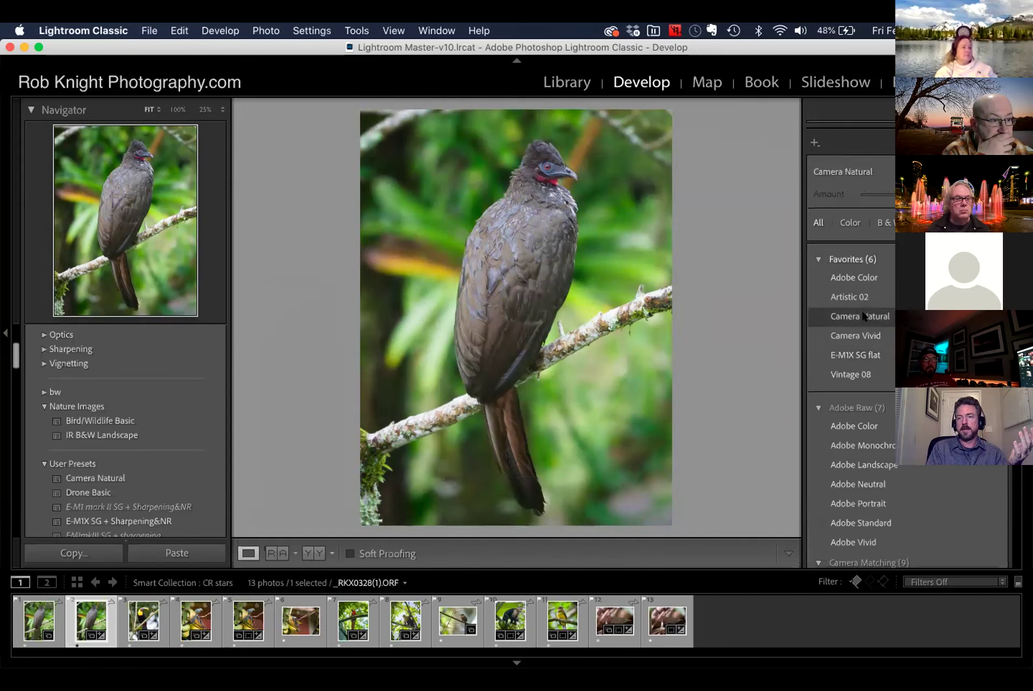
# Compare the Adobe Raw and Camera Matching profiles on the bird photo, including Camera Portrait, and keep Camera Natural selected
pyautogui.scroll(-4, 865, 350)
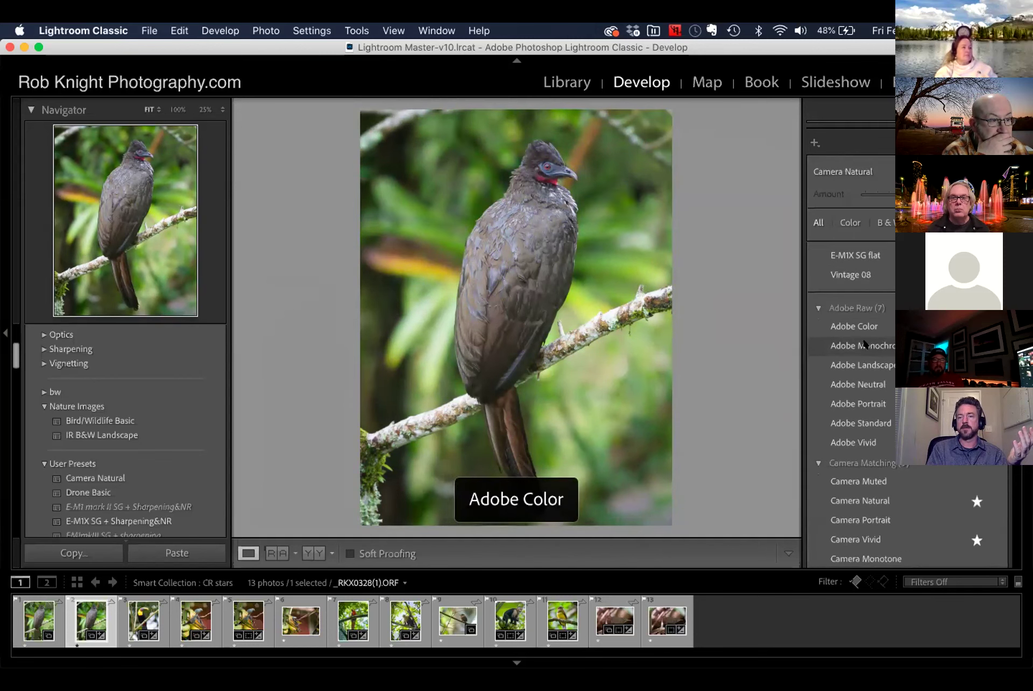
pyautogui.scroll(-6, 861, 355)
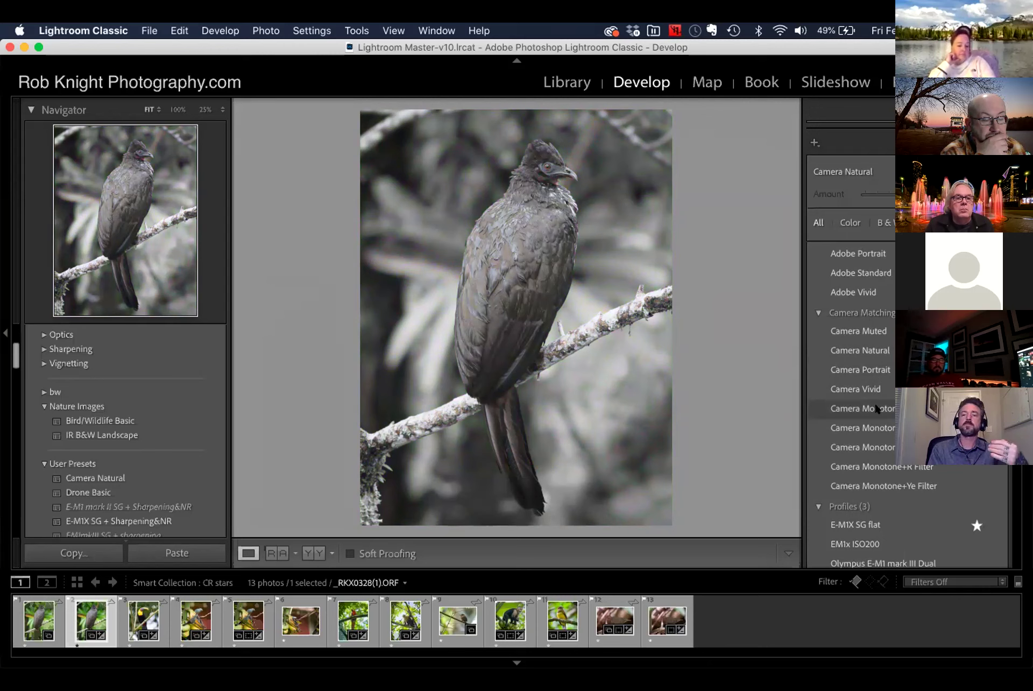
pyautogui.click(861, 370)
pyautogui.click(864, 354)
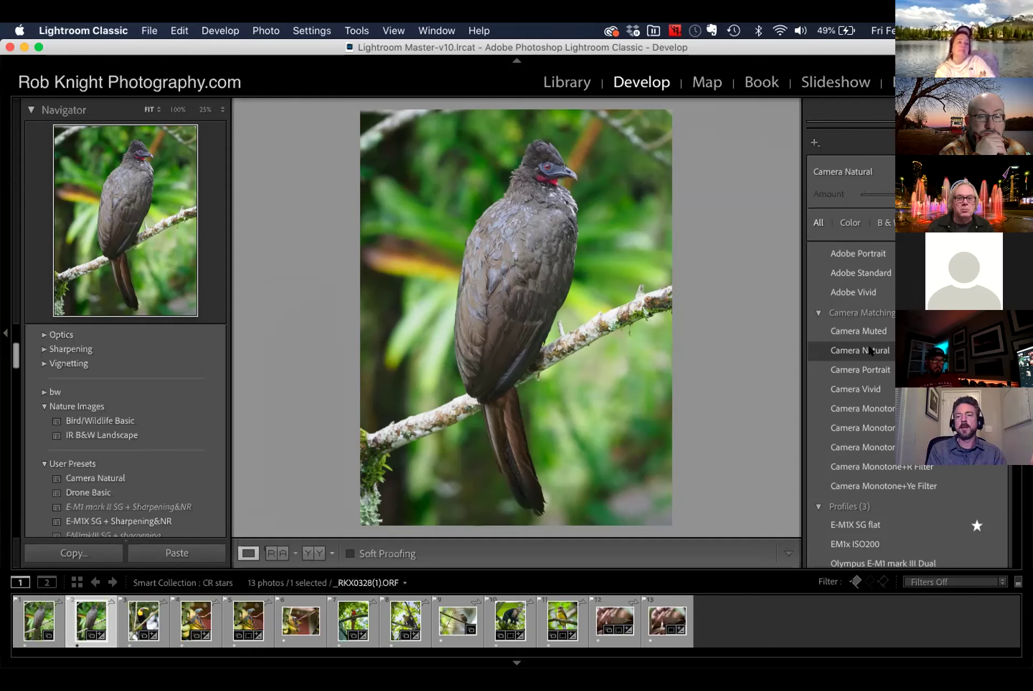
pyautogui.click(869, 368)
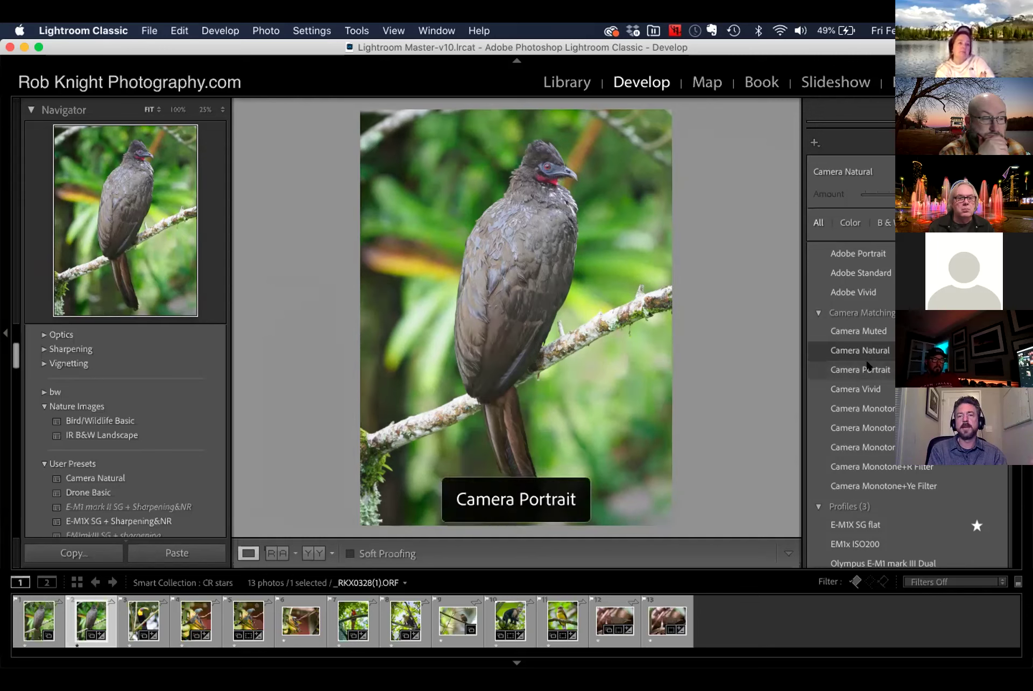
pyautogui.click(871, 349)
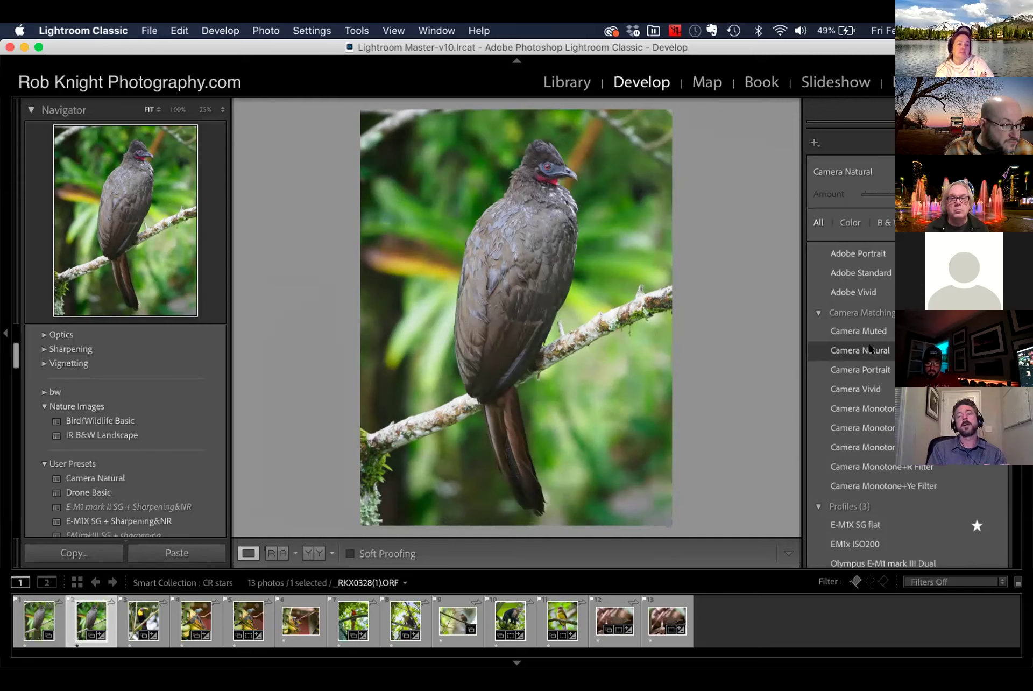
# Apply the Adobe Color profile to the bird photo and close the profile browser
pyautogui.scroll(5, 871, 349)
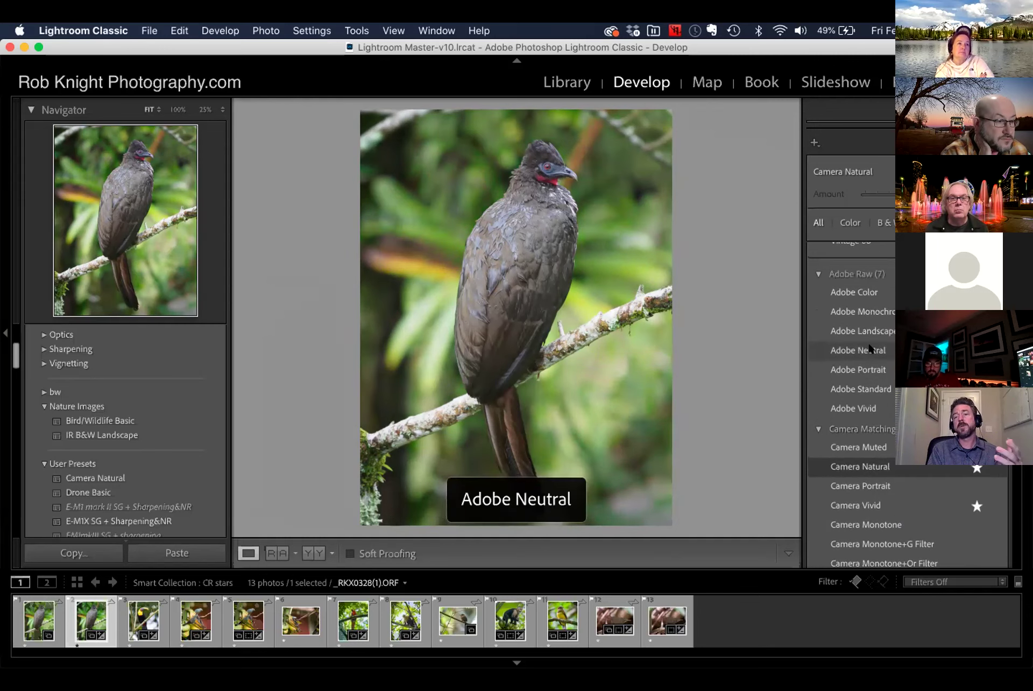
pyautogui.click(860, 293)
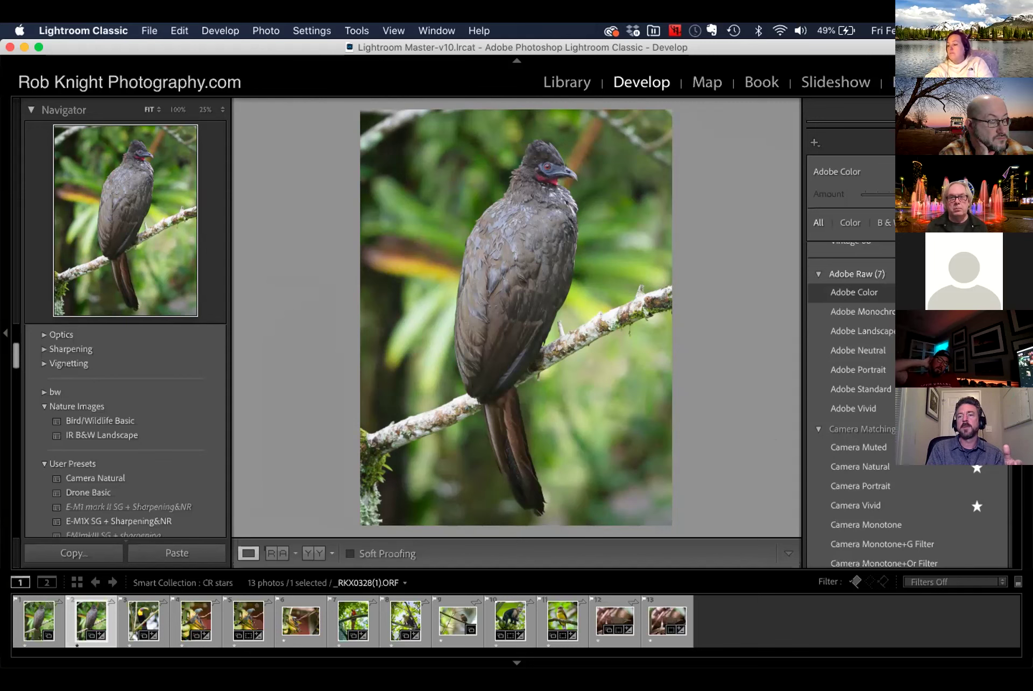
pyautogui.press('Escape')
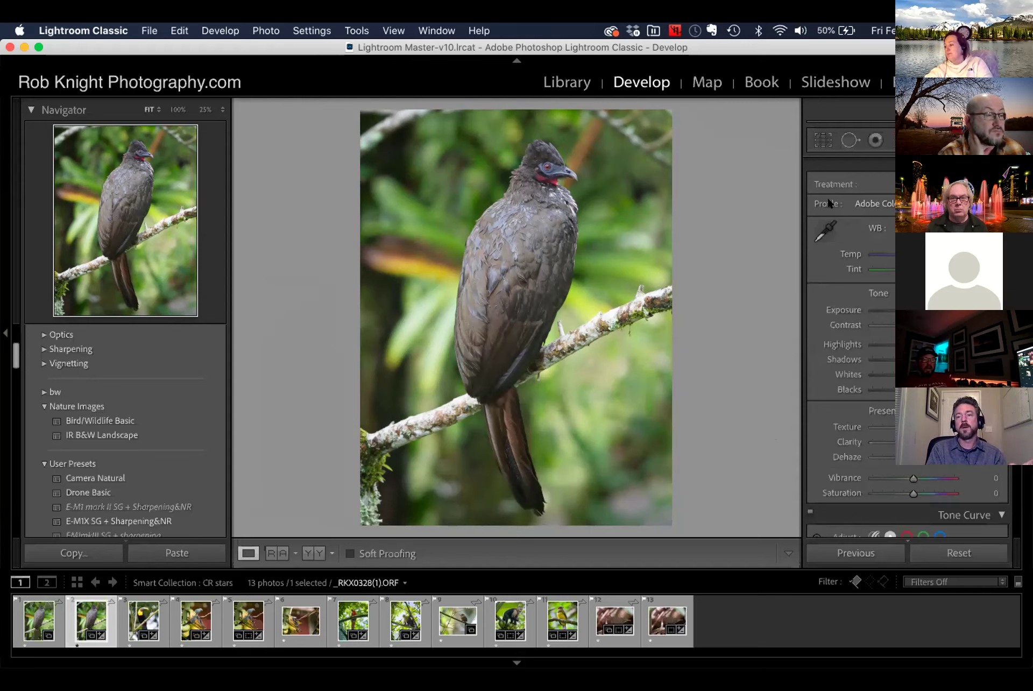
# Set the profile to Camera Natural, then undo and redo the change to compare it with Adobe Color
pyautogui.click(915, 203)
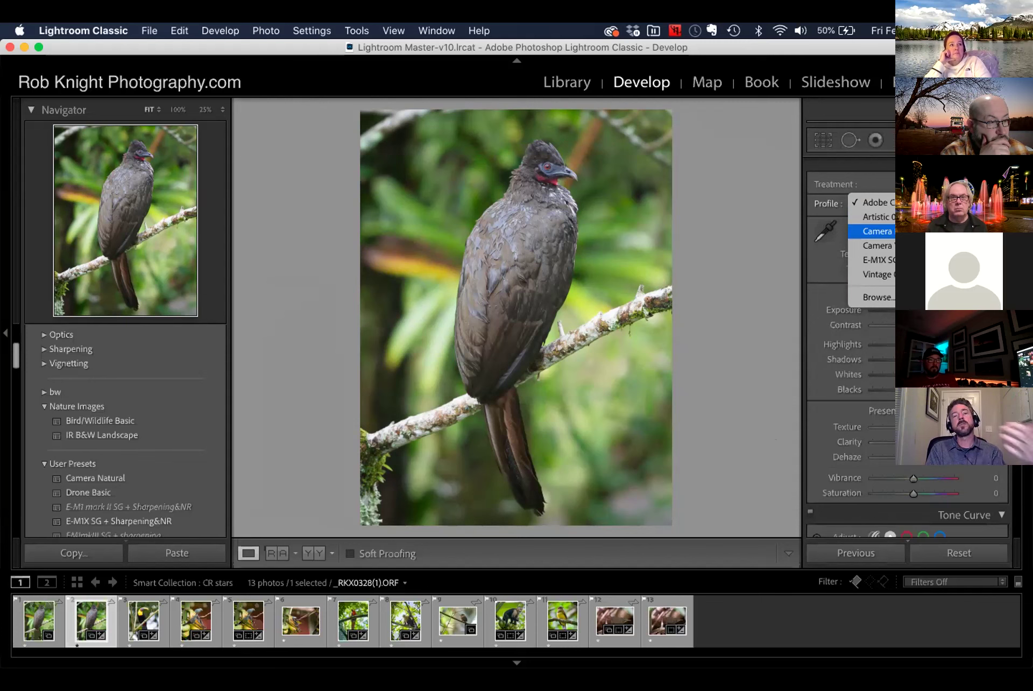
pyautogui.click(915, 230)
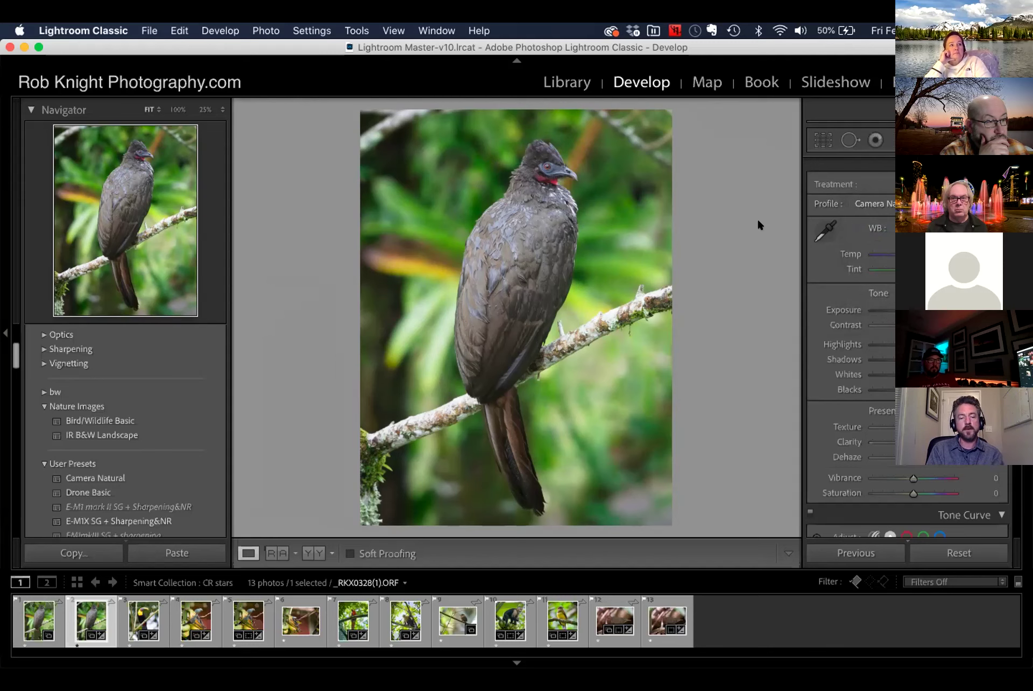
pyautogui.press('super+z')
pyautogui.press('super+shift+z')
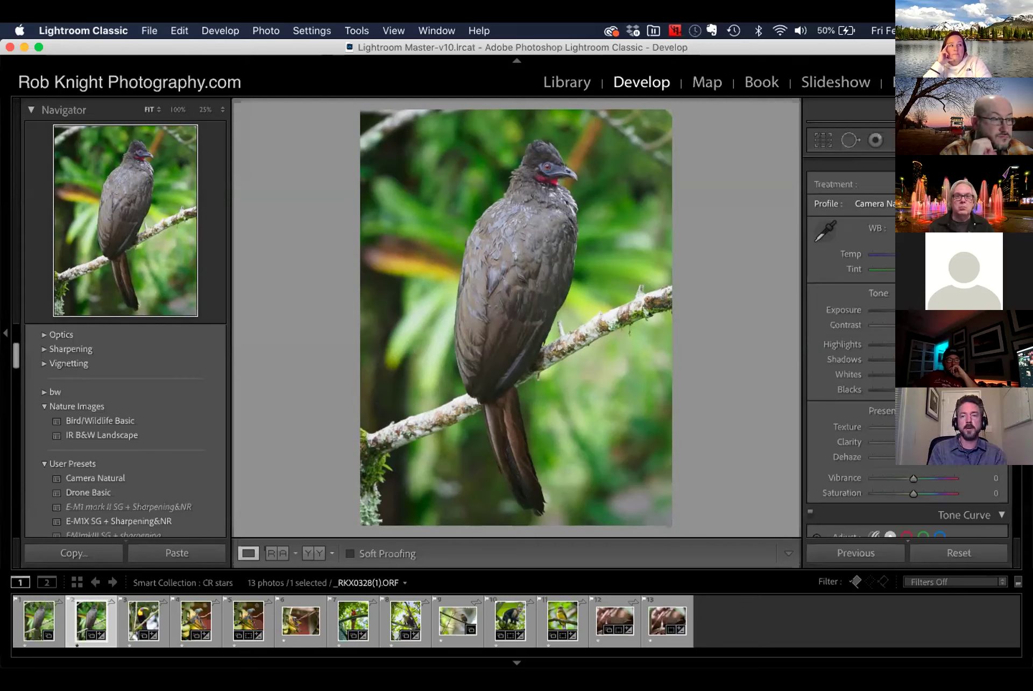
# Set the bird photo's profile to E-M1X SG flat and show the histogram
pyautogui.click(875, 203)
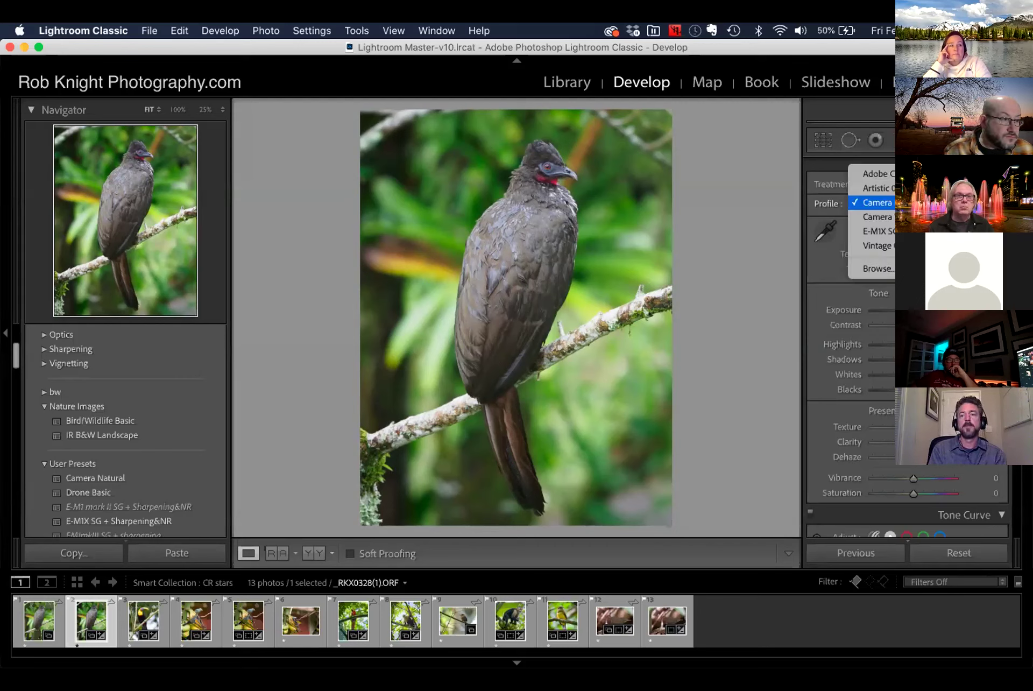
pyautogui.click(887, 231)
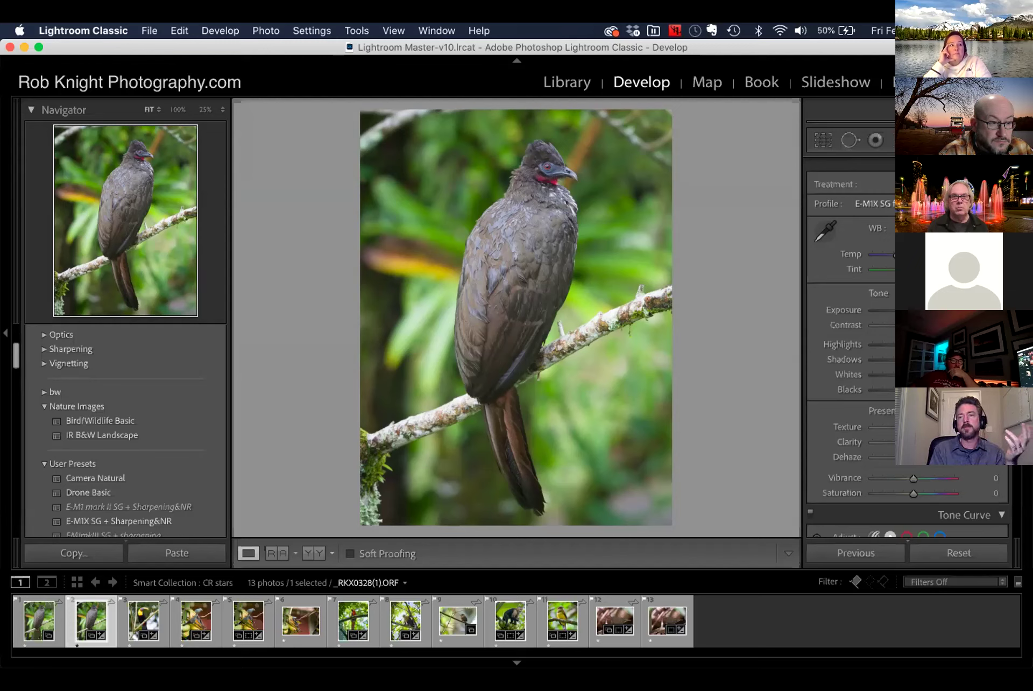
pyautogui.press('super+0')
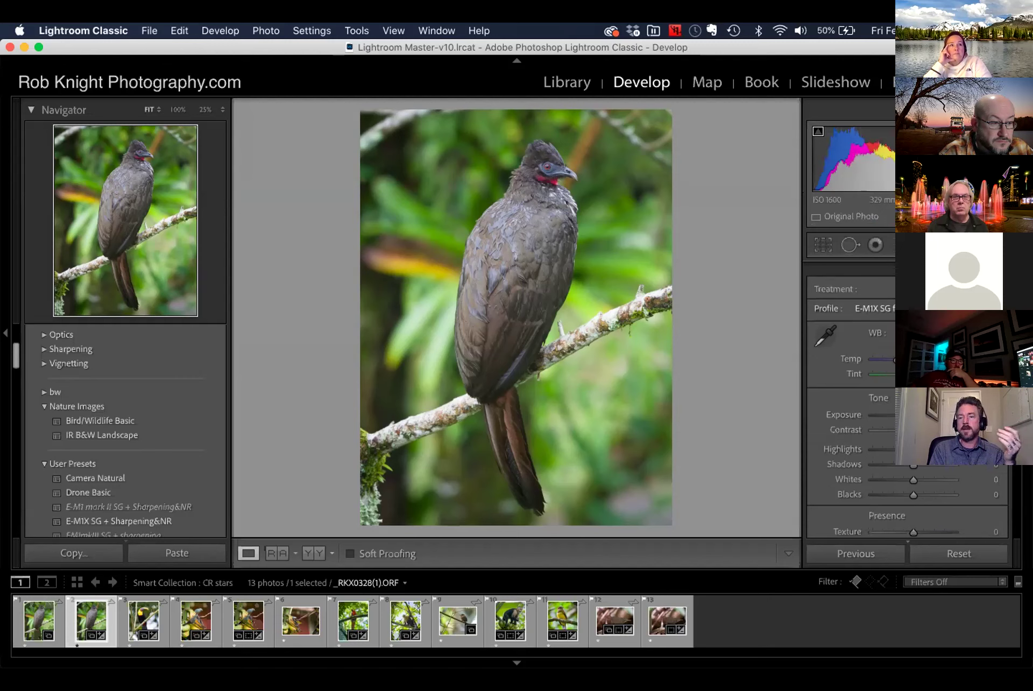
pyautogui.click(882, 308)
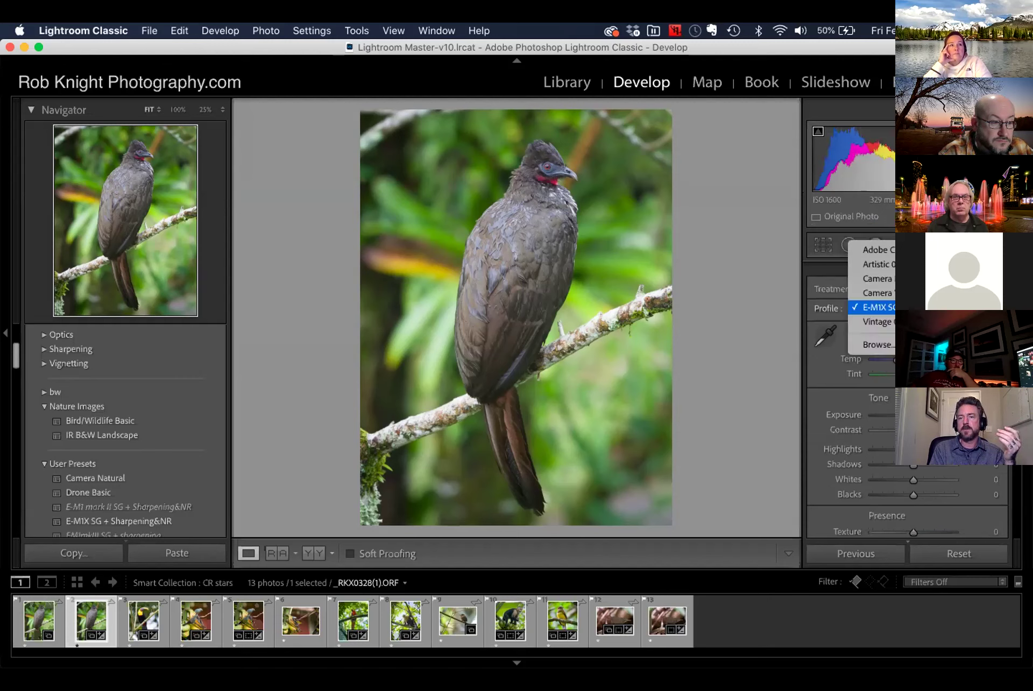
pyautogui.click(773, 303)
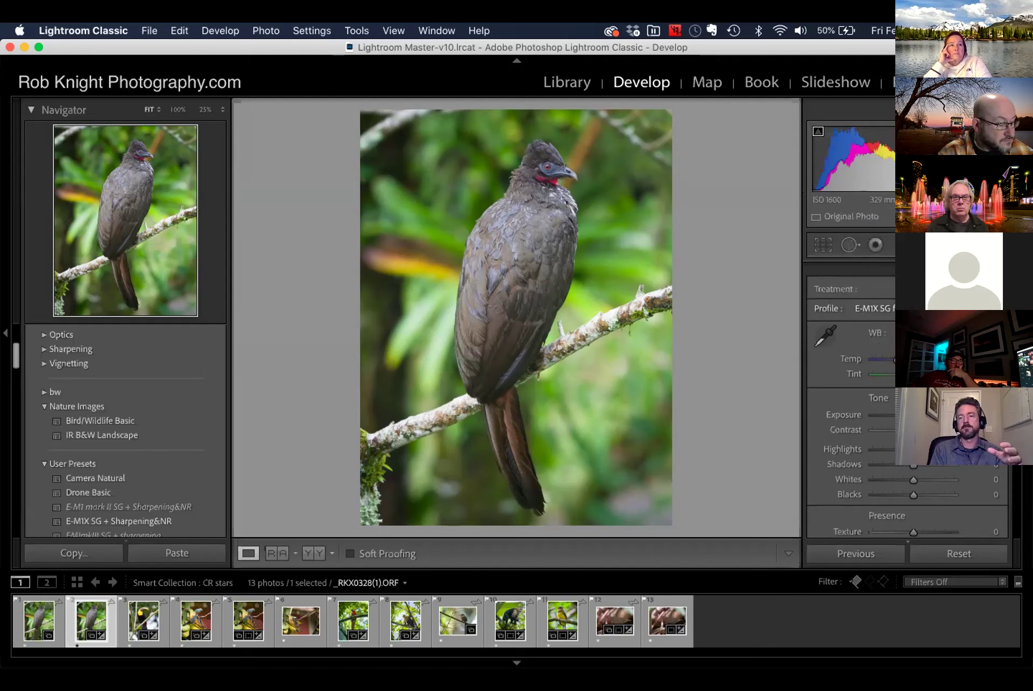
# Switch the profile to Adobe Color for comparison, and set it back to E-M1X SG flat
pyautogui.click(877, 308)
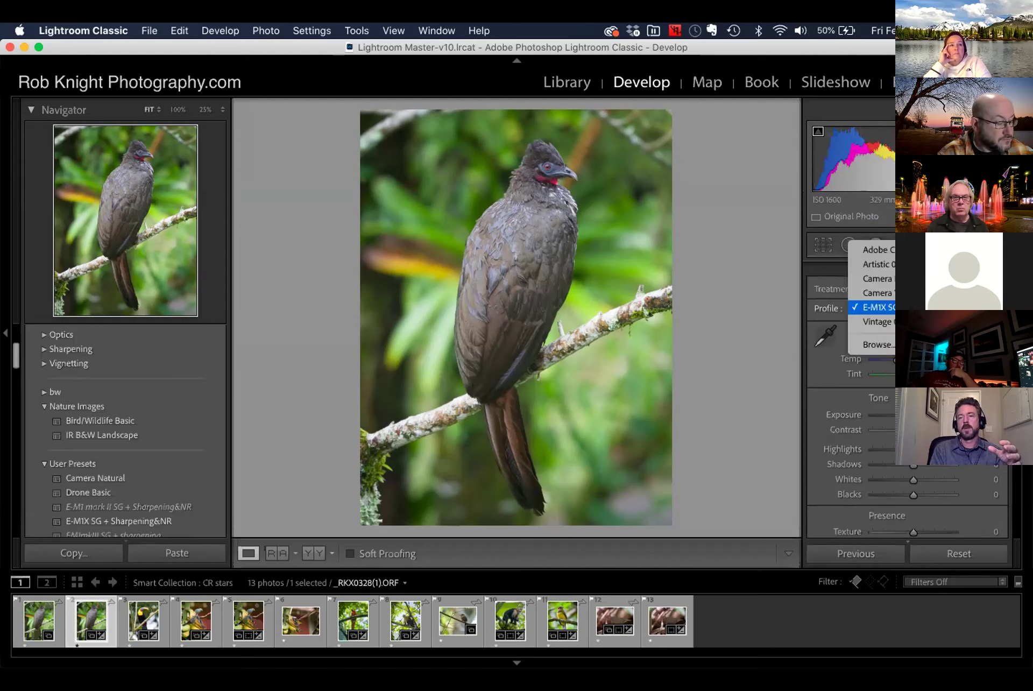
pyautogui.click(877, 249)
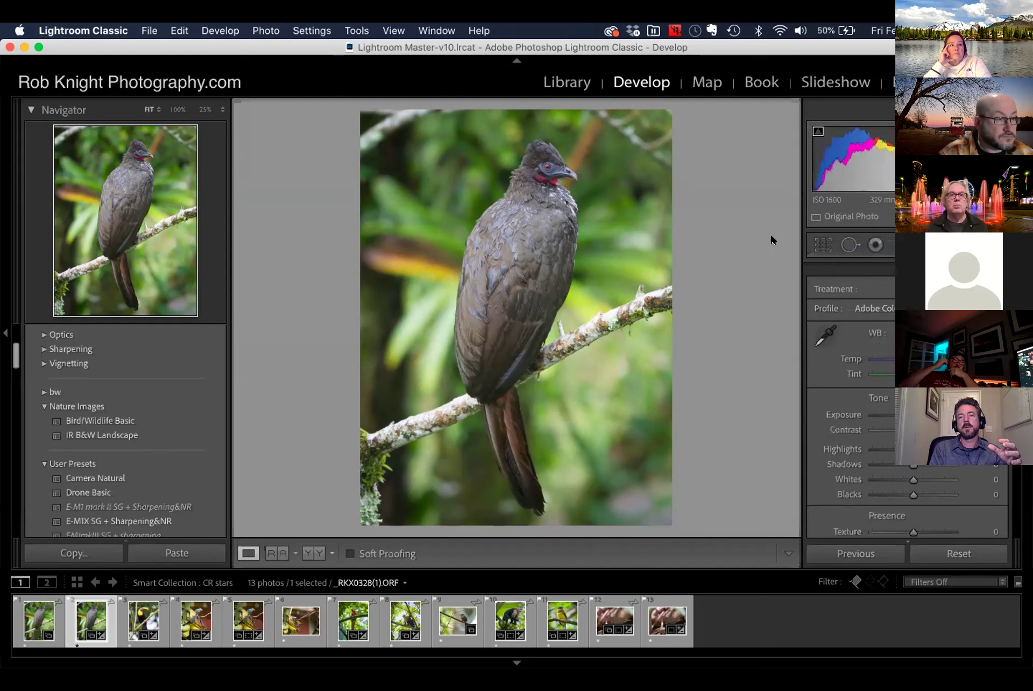
pyautogui.click(874, 308)
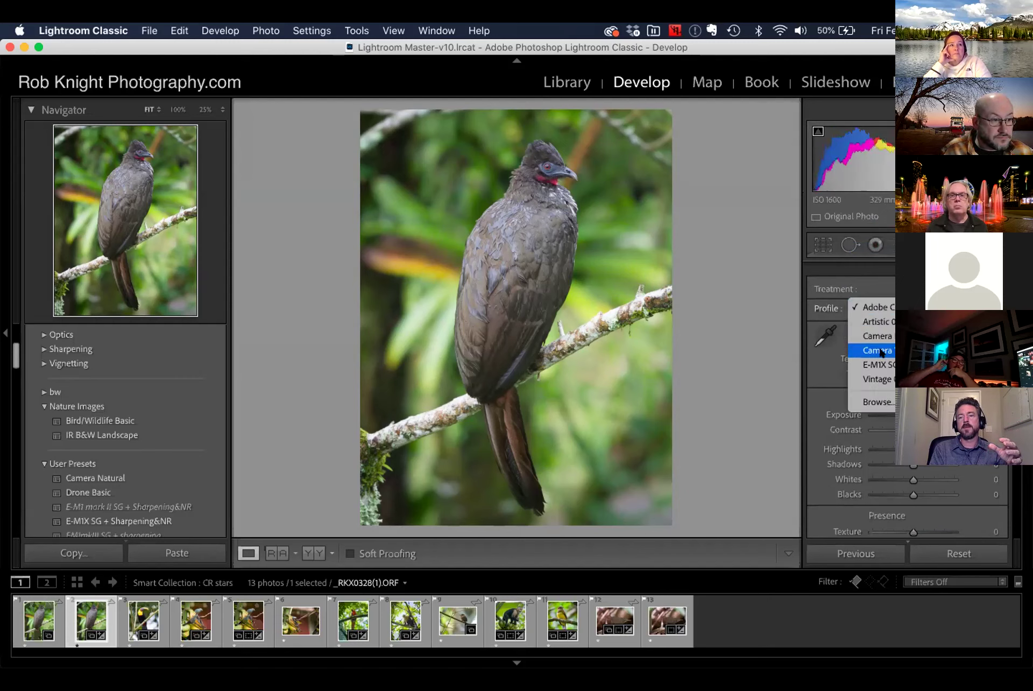
pyautogui.click(880, 365)
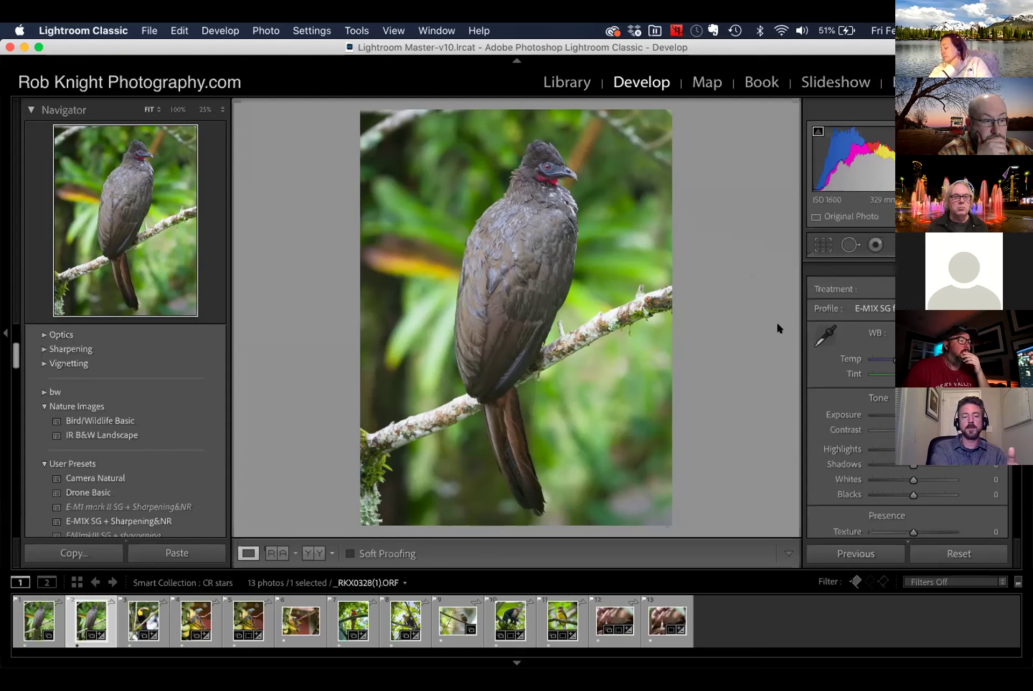
# Examine the sharpening and noise reduction settings and inspect the bird's head at 100%, returning to the full view and basic adjustments
pyautogui.press('super+5')
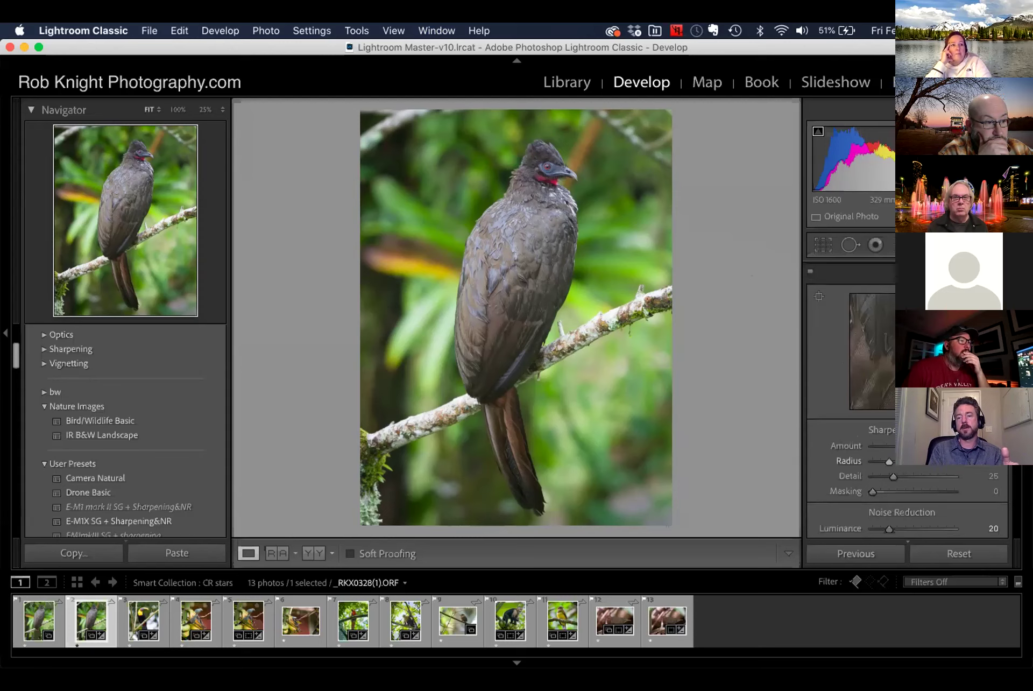
pyautogui.scroll(-3, 922, 468)
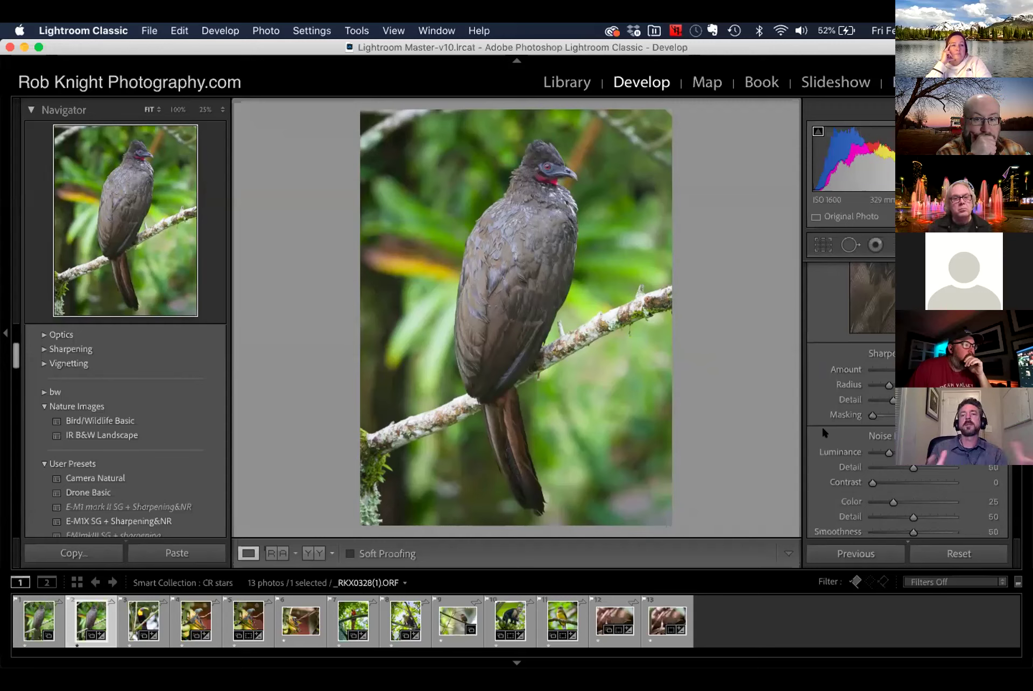
pyautogui.click(543, 157)
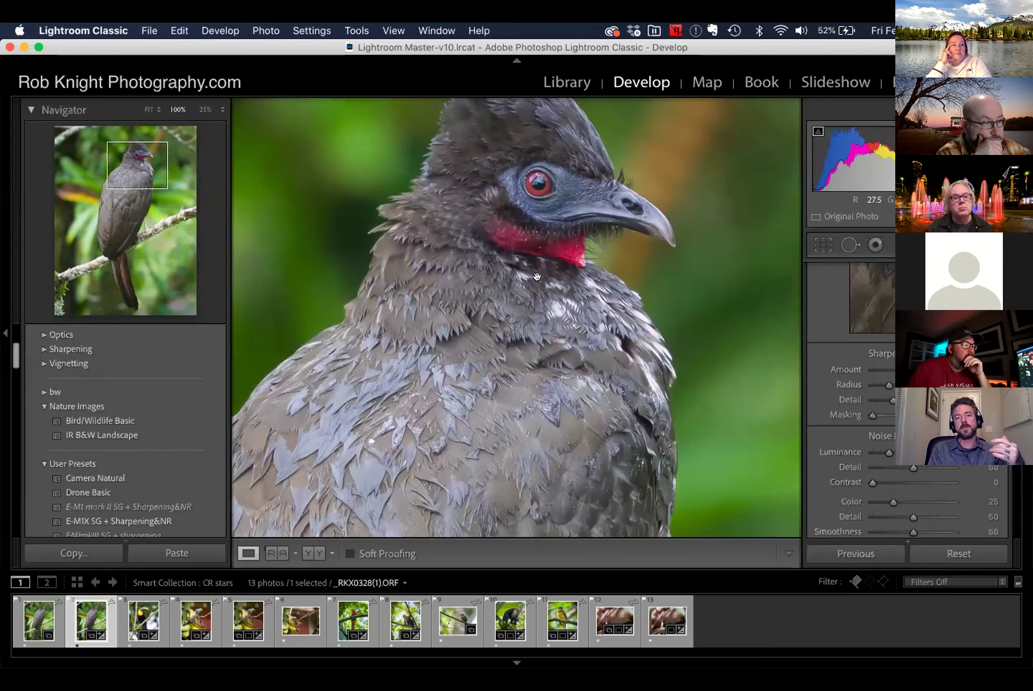
pyautogui.moveTo(687, 329); pyautogui.dragTo(676, 391)
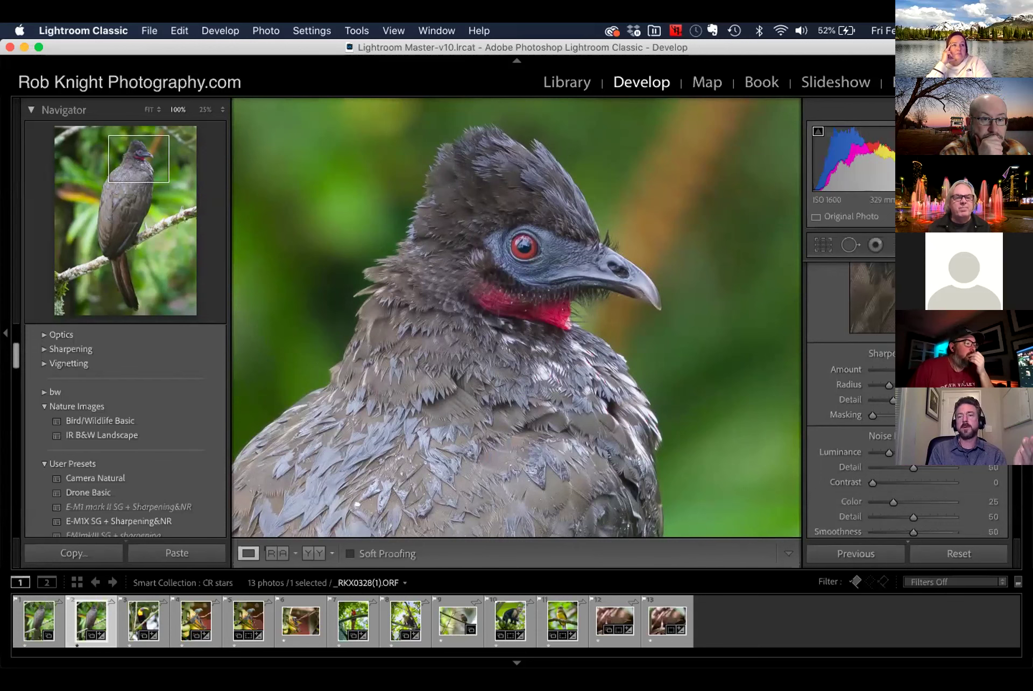
pyautogui.click(580, 261)
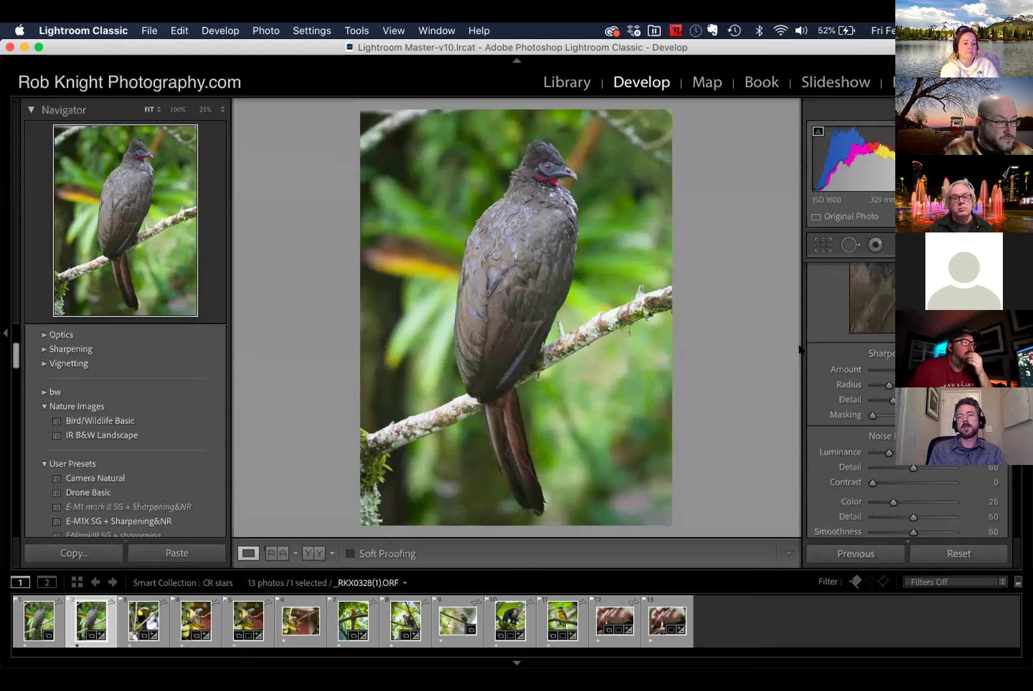
pyautogui.scroll(2, 824, 328)
pyautogui.scroll(10, 823, 321)
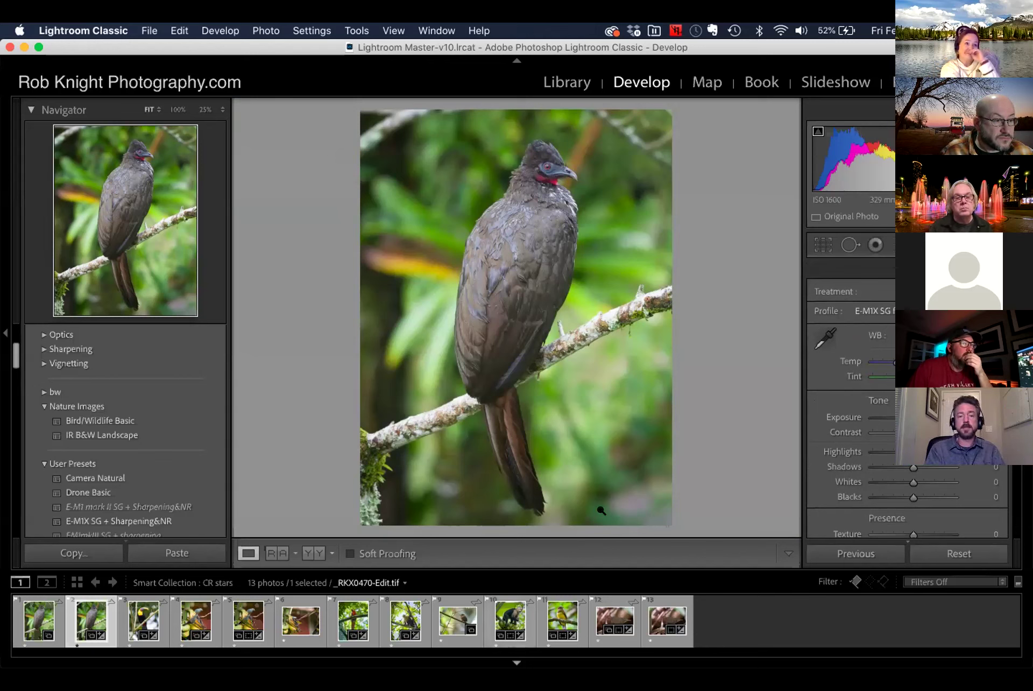
# Set up a develop preset named "defalt em1x" including Treatment & Profile, Noise Reduction and Sharpening, and cancel it without creating it
pyautogui.moveTo(477, 656)
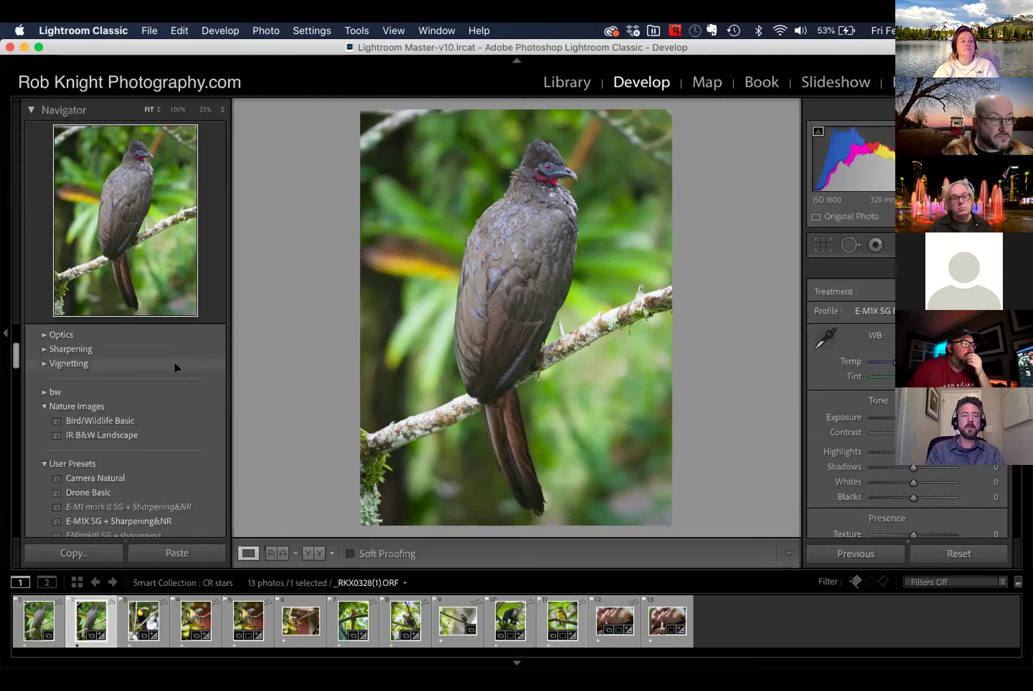
pyautogui.scroll(5, 175, 362)
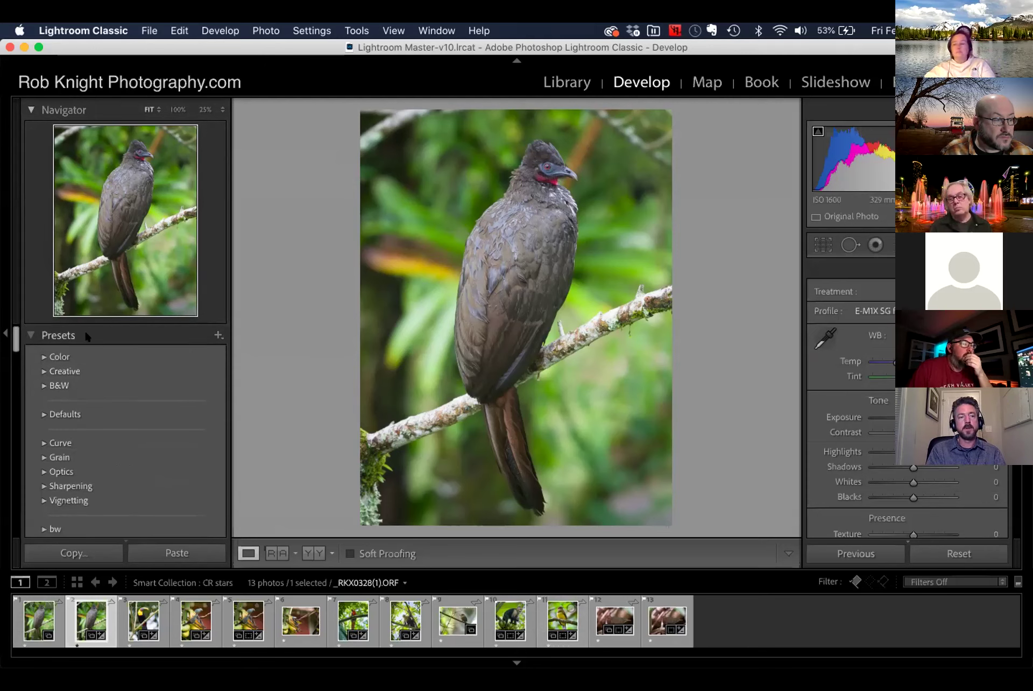
pyautogui.click(217, 334)
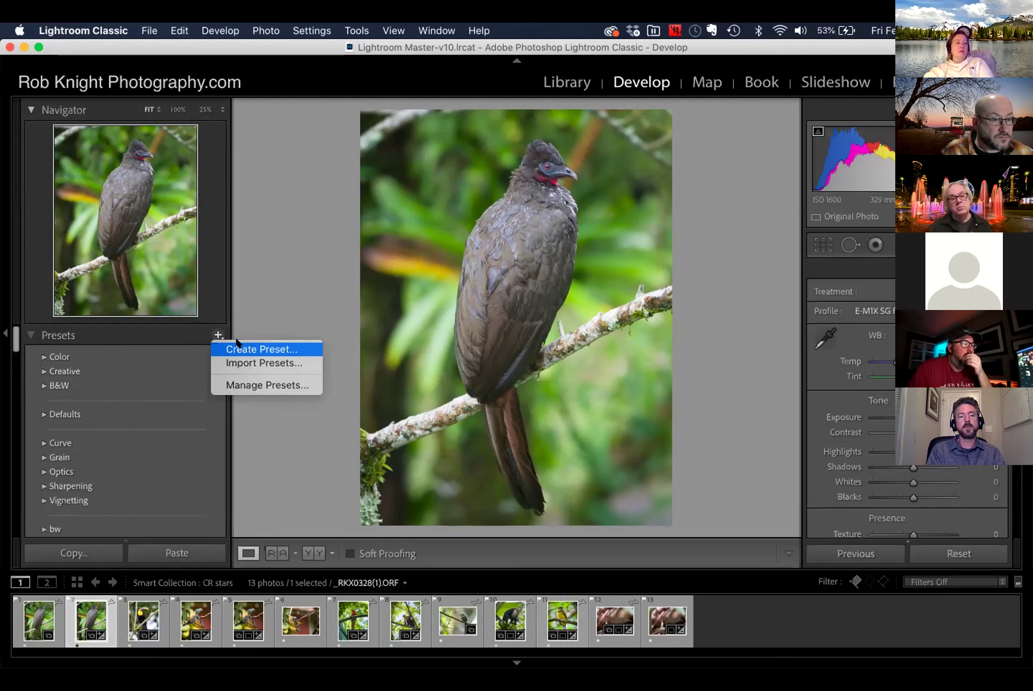
pyautogui.click(237, 345)
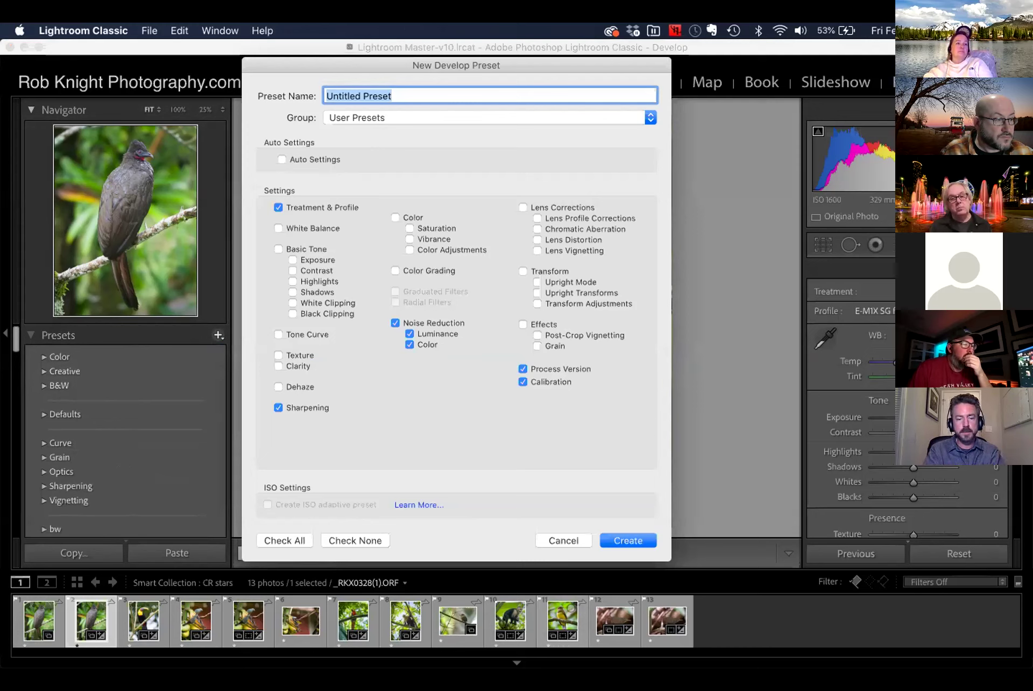
pyautogui.write('defalt em1x')
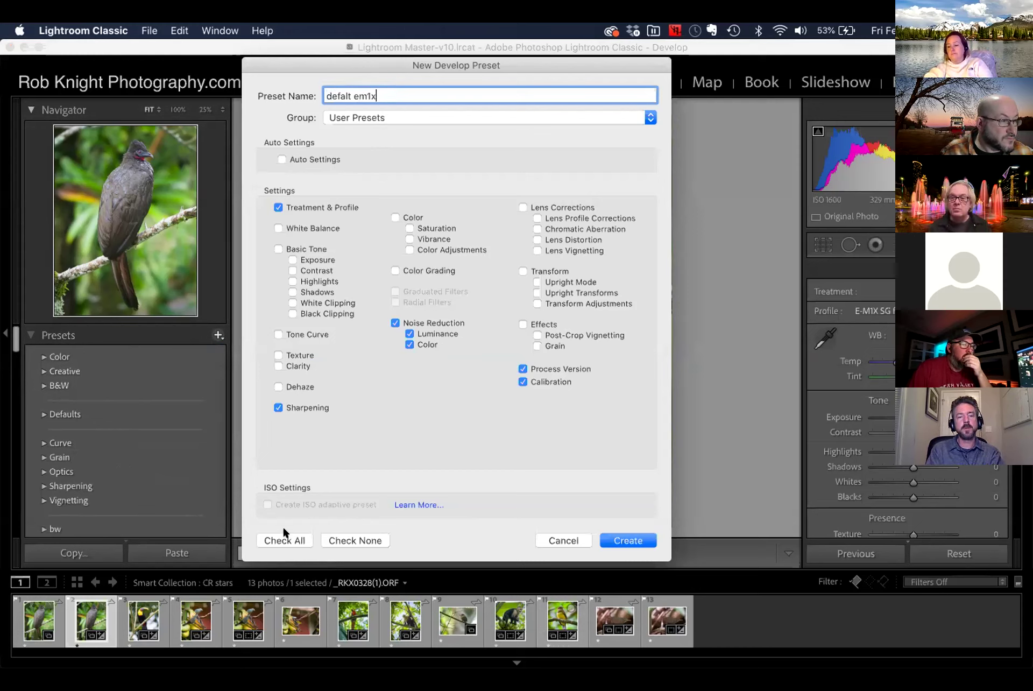
pyautogui.click(339, 537)
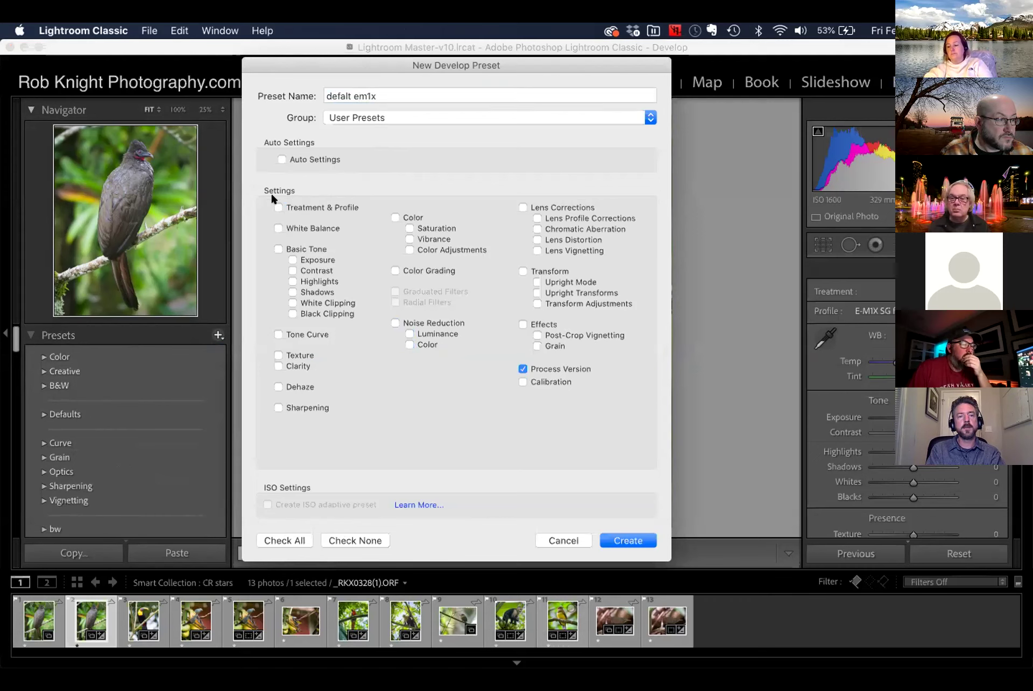
pyautogui.click(395, 323)
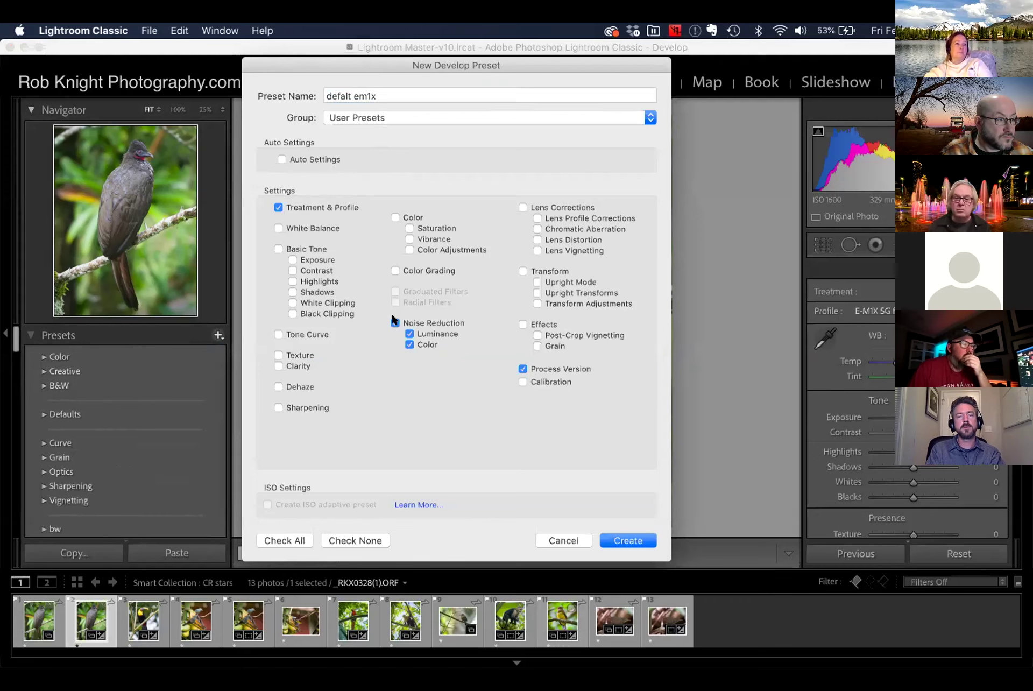
pyautogui.click(277, 407)
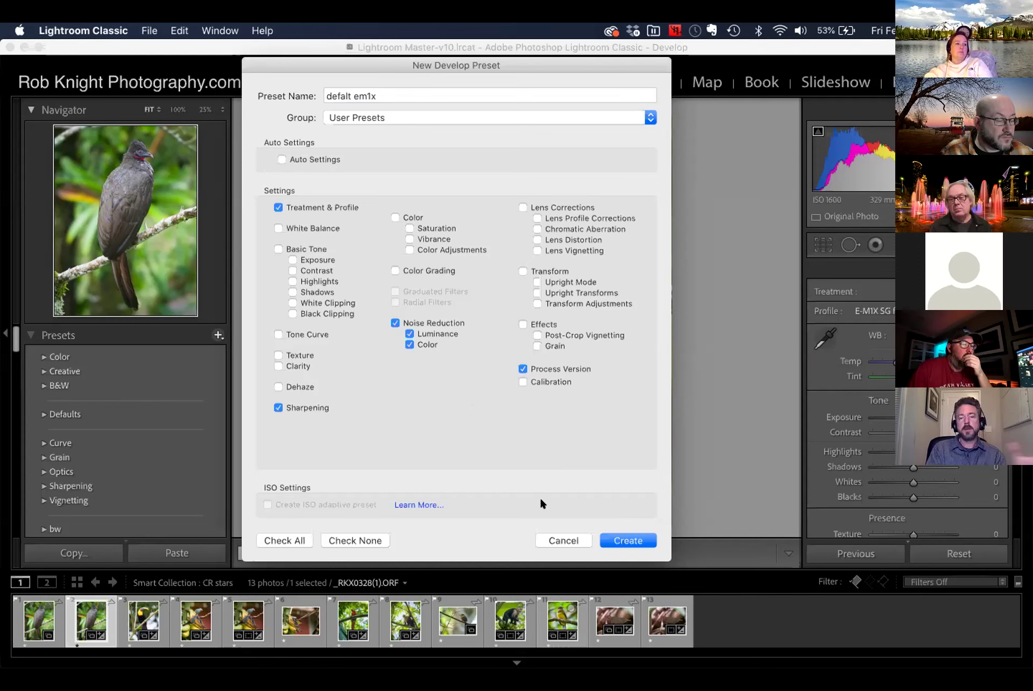
pyautogui.click(555, 539)
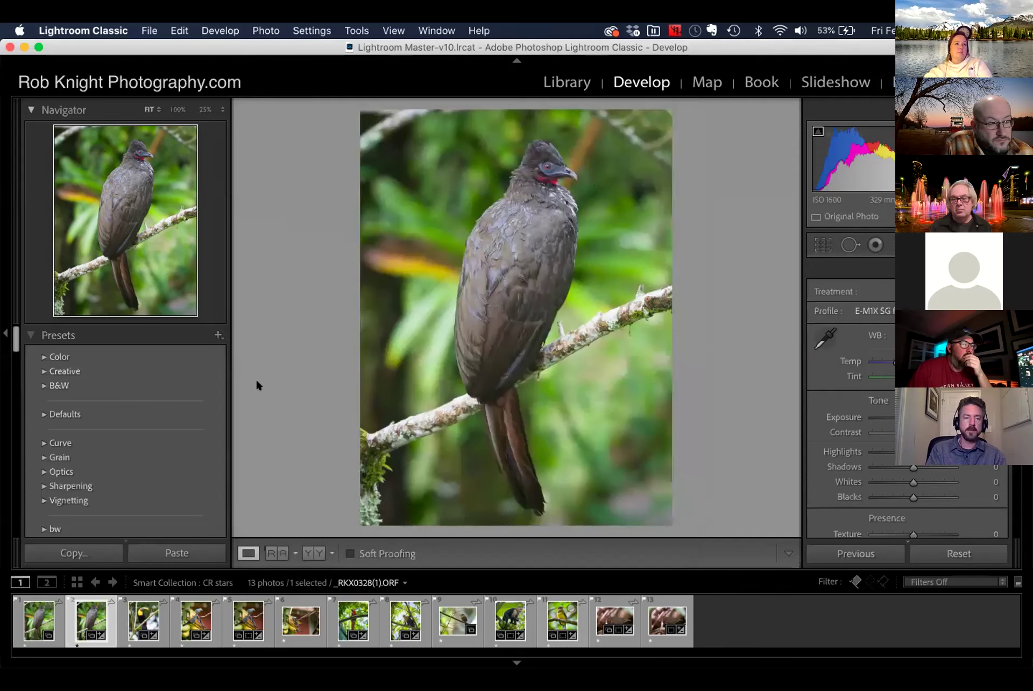
# Review the raw defaults in the preset preferences and the user presets offered for the master setting, leaving the settings as they are
pyautogui.click(85, 34)
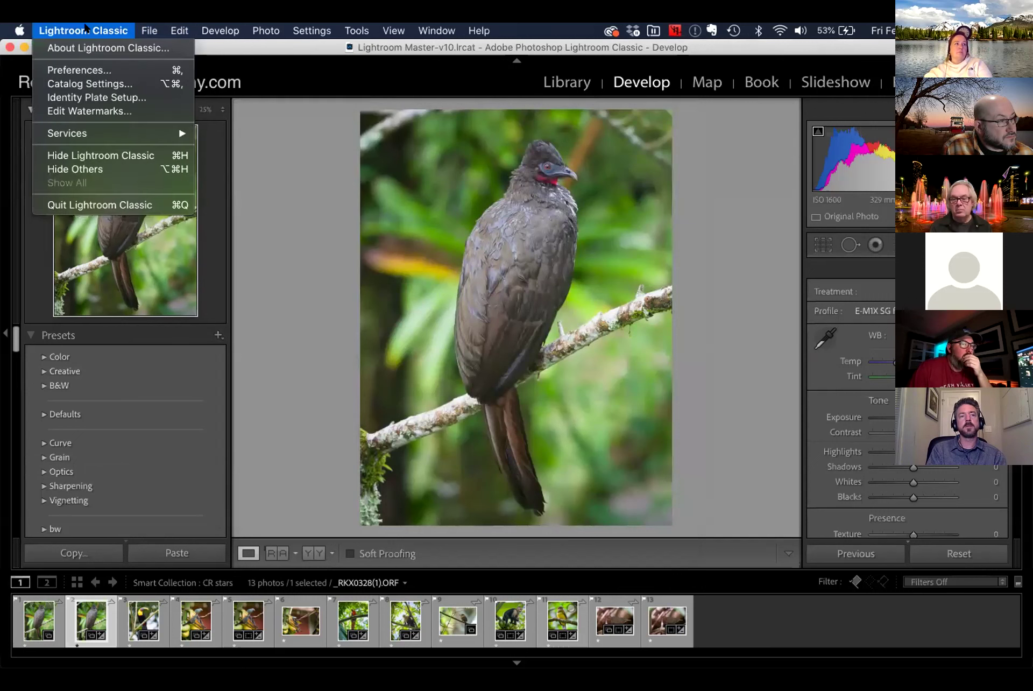
pyautogui.click(76, 70)
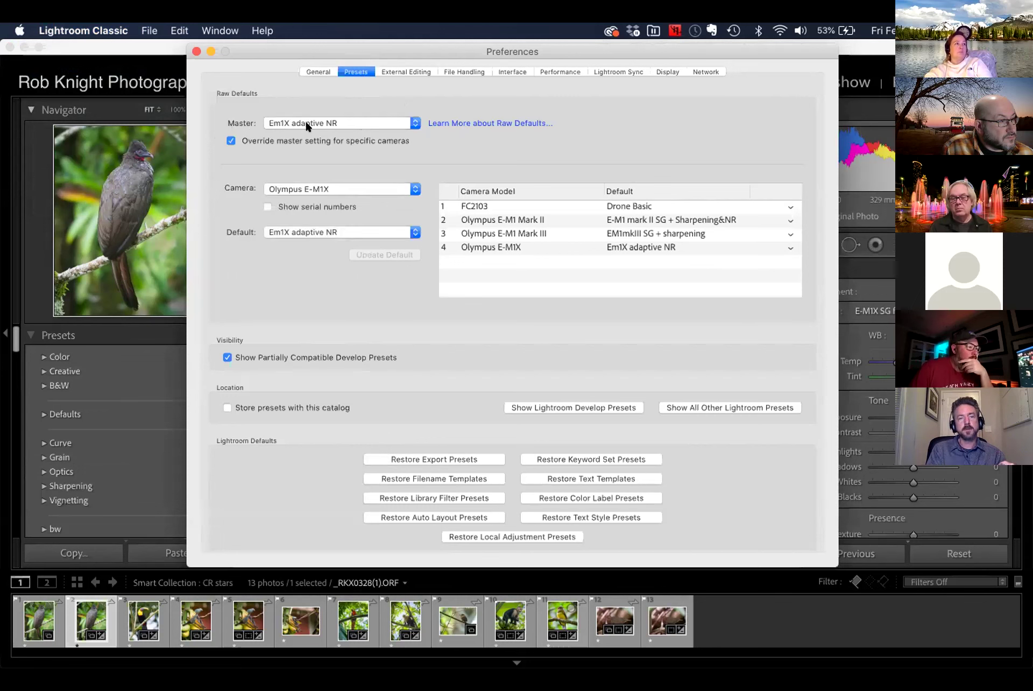
pyautogui.click(398, 117)
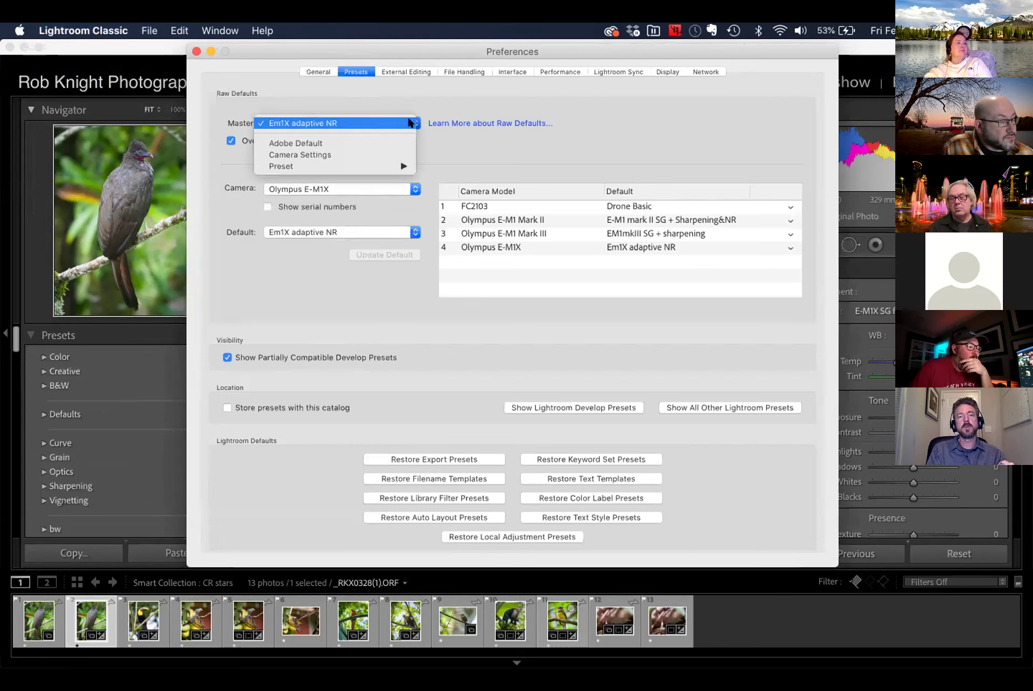
pyautogui.moveTo(394, 164)
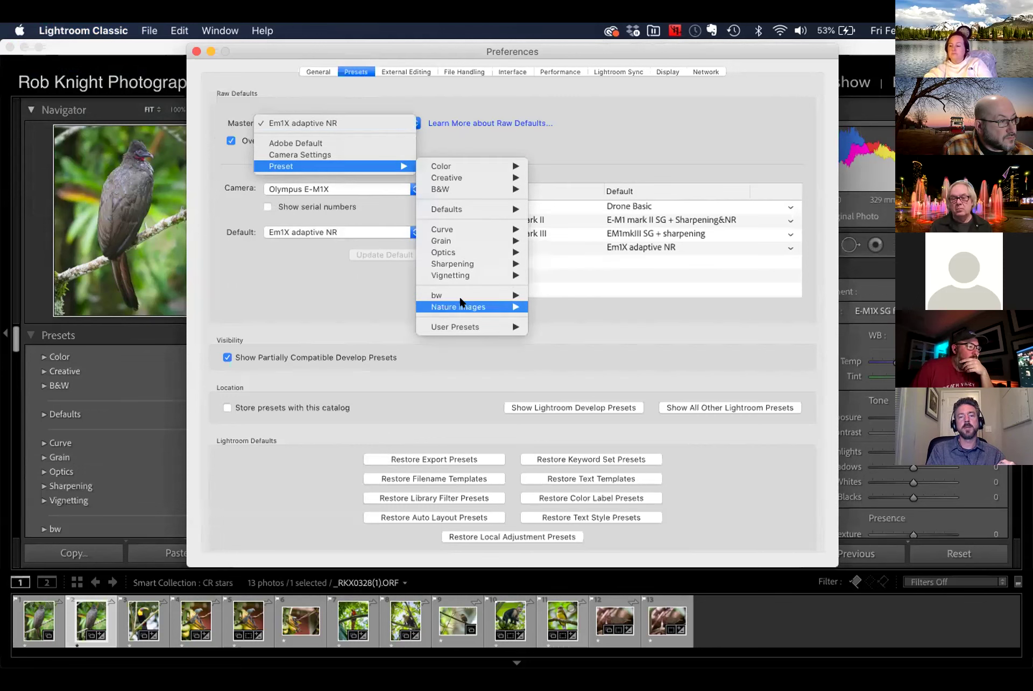
pyautogui.moveTo(460, 321)
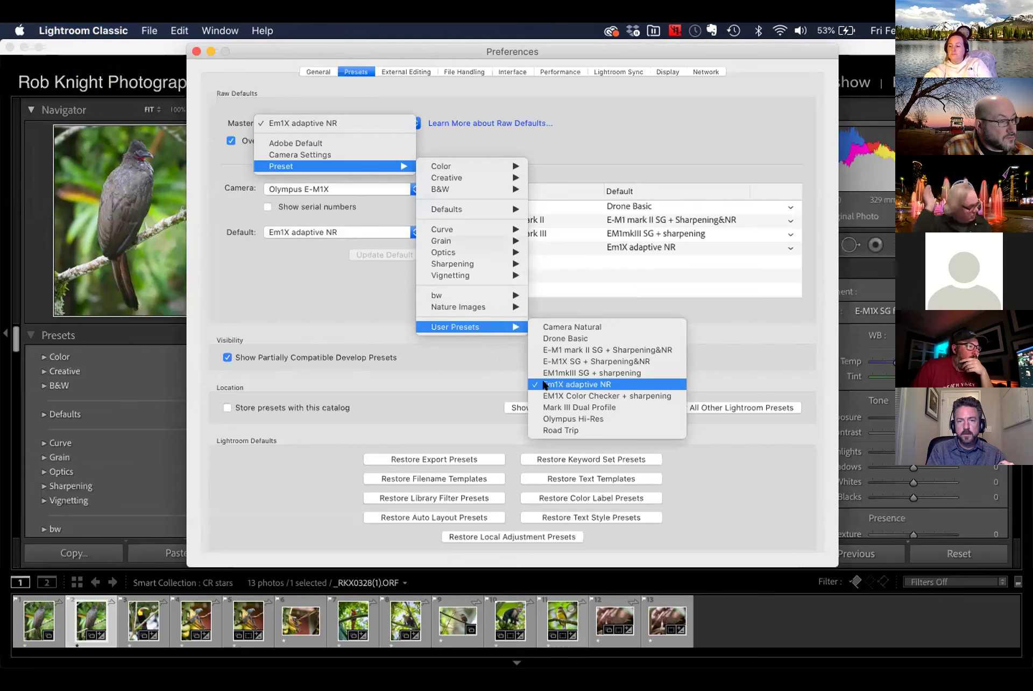
pyautogui.click(499, 345)
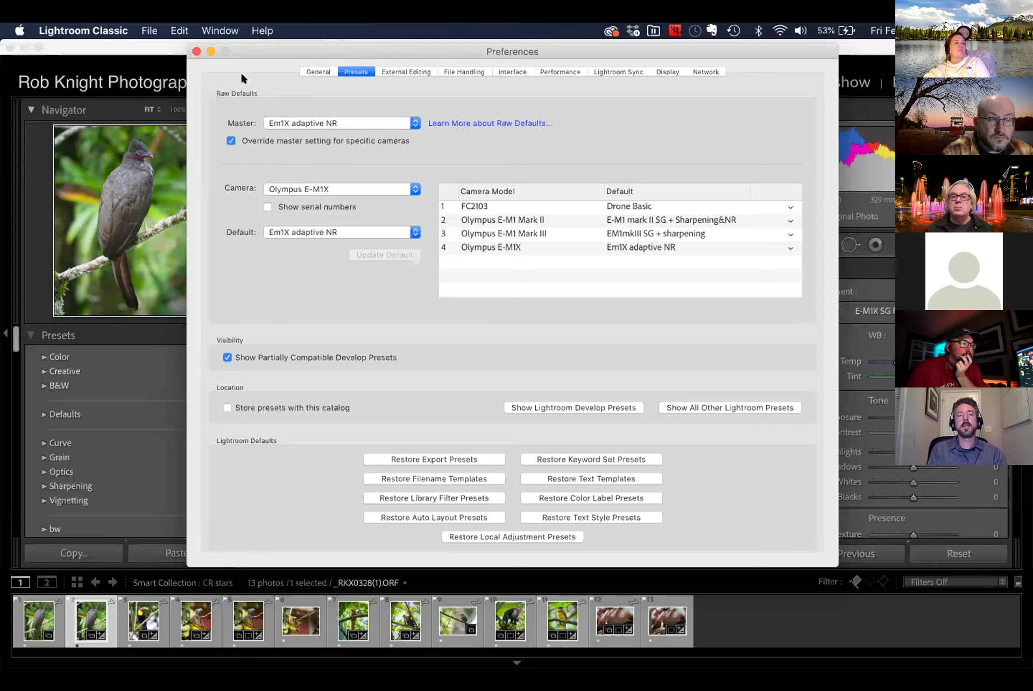
pyautogui.click(196, 51)
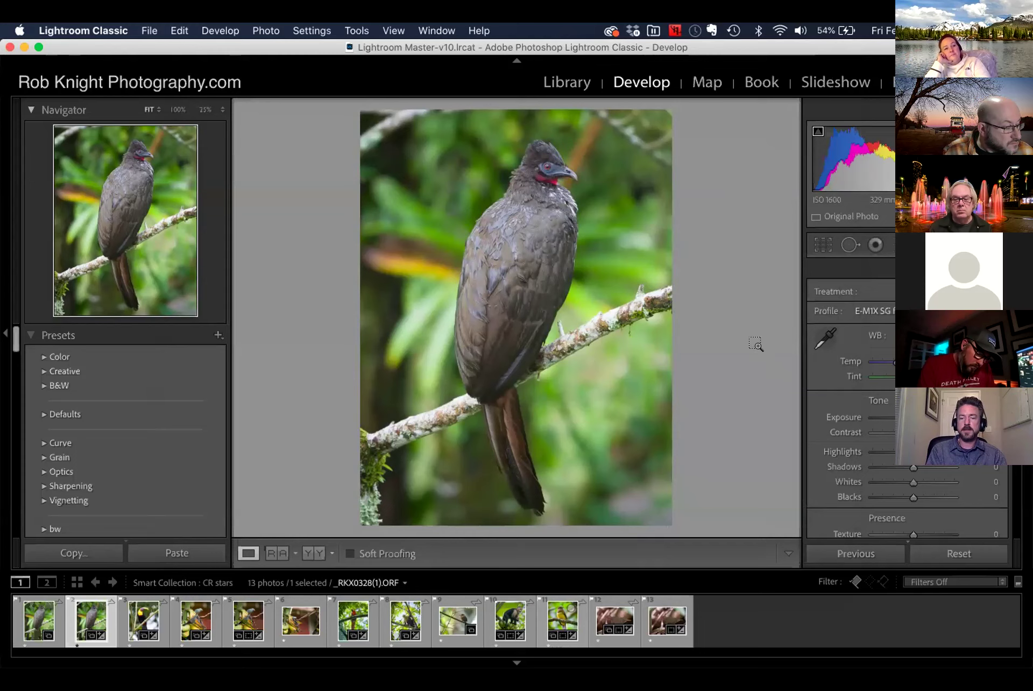
# Show the overview of Develop keyboard shortcuts and dismiss it
pyautogui.press('super+slash')
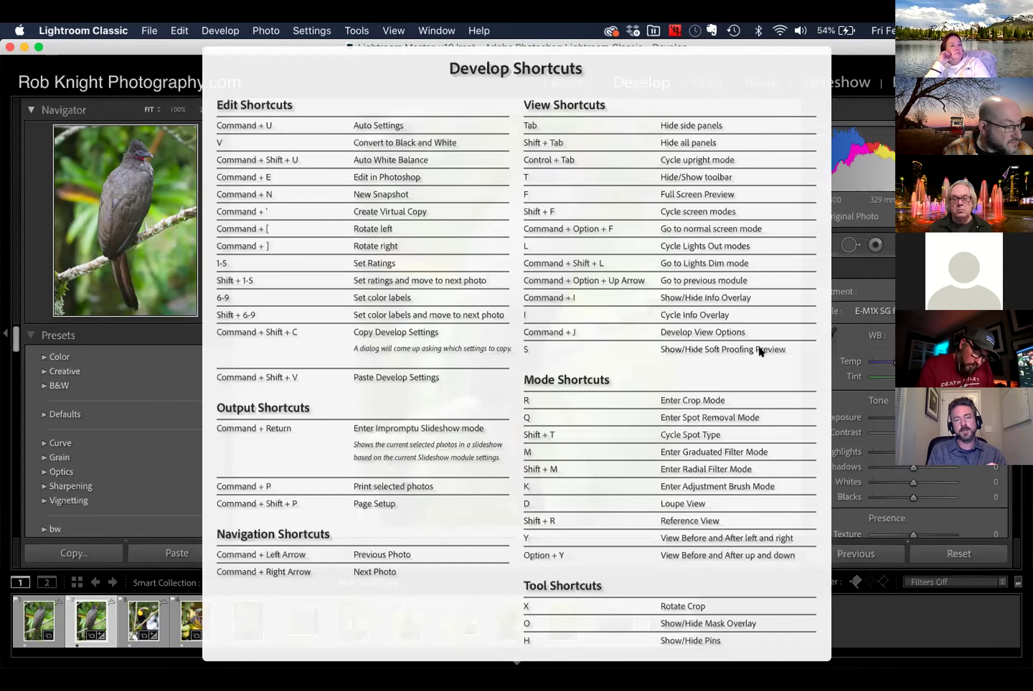
pyautogui.click(704, 94)
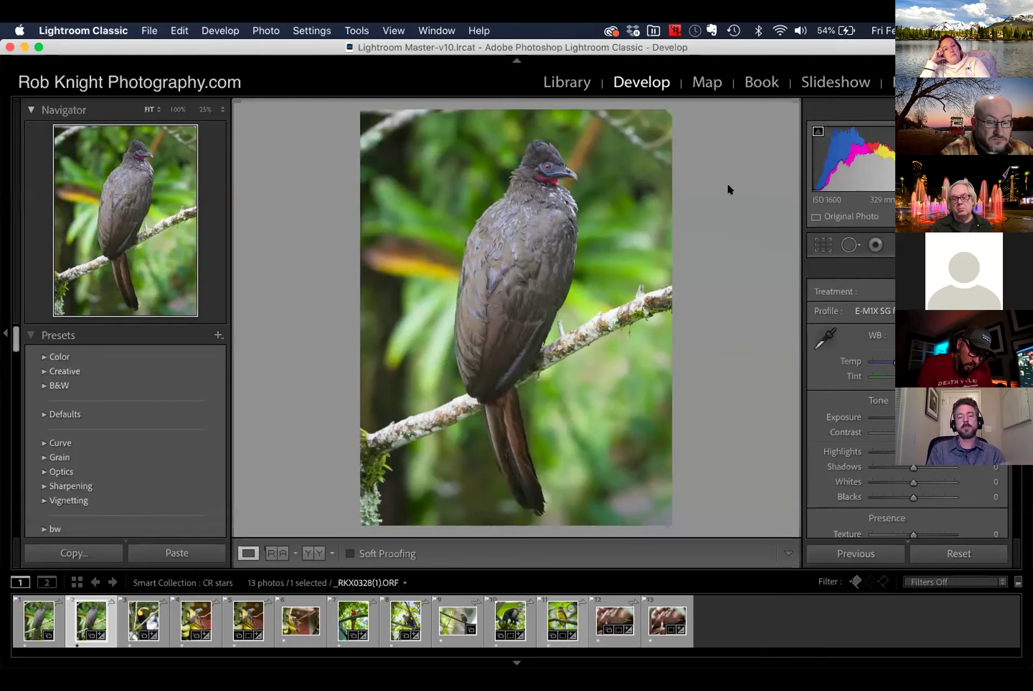
# Open the toucan photo from the library grid in Develop and review the module's shortcut list again
pyautogui.press('g')
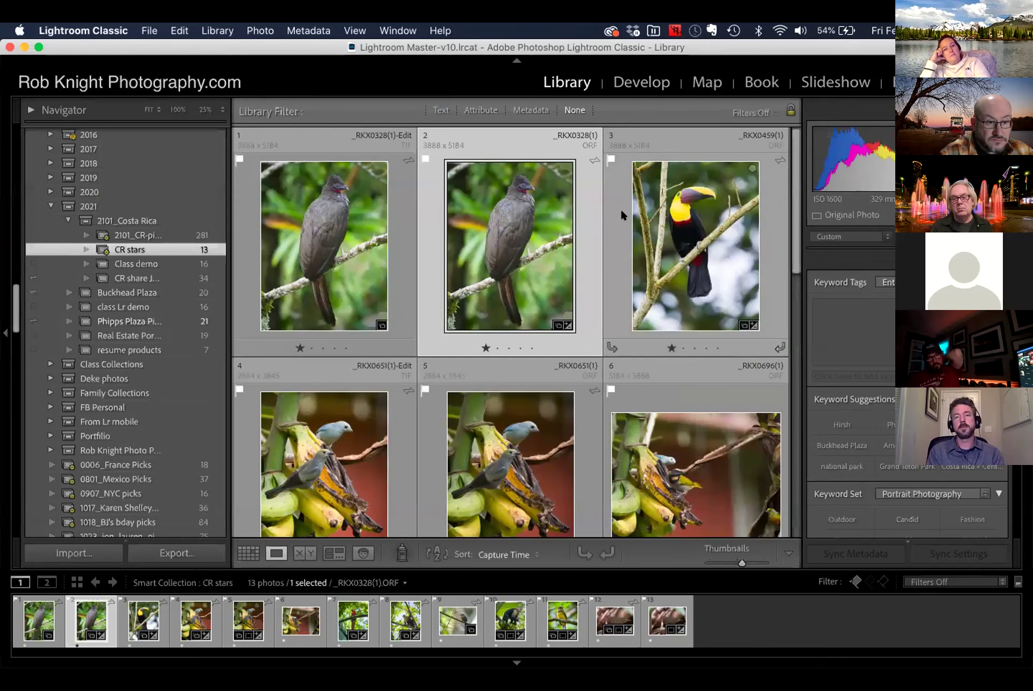
pyautogui.click(708, 226)
pyautogui.press('d')
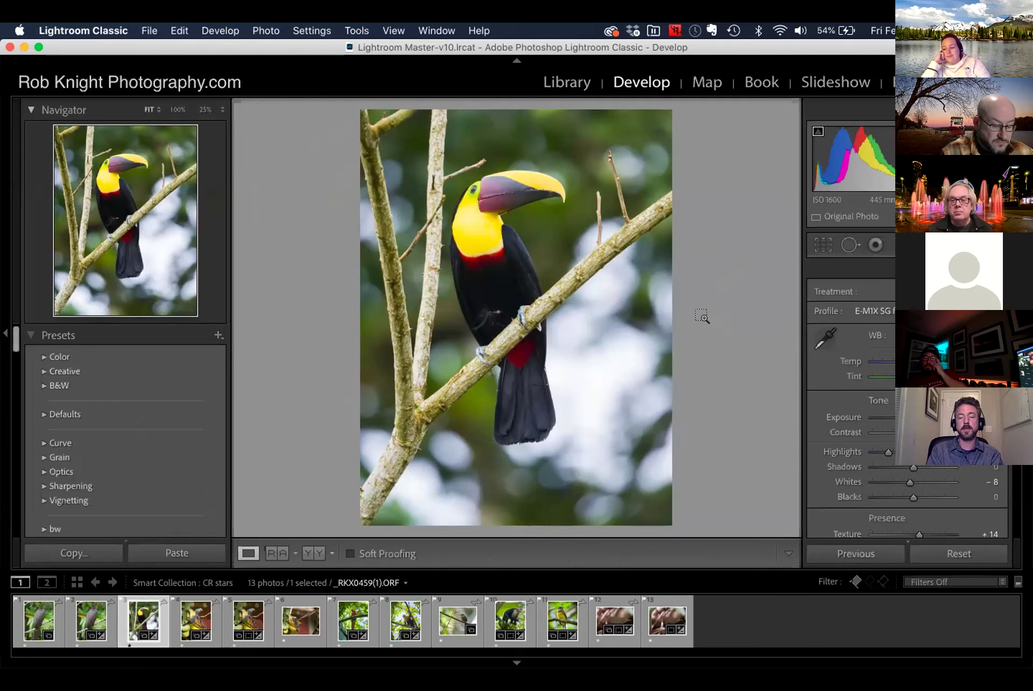
pyautogui.press('super+slash')
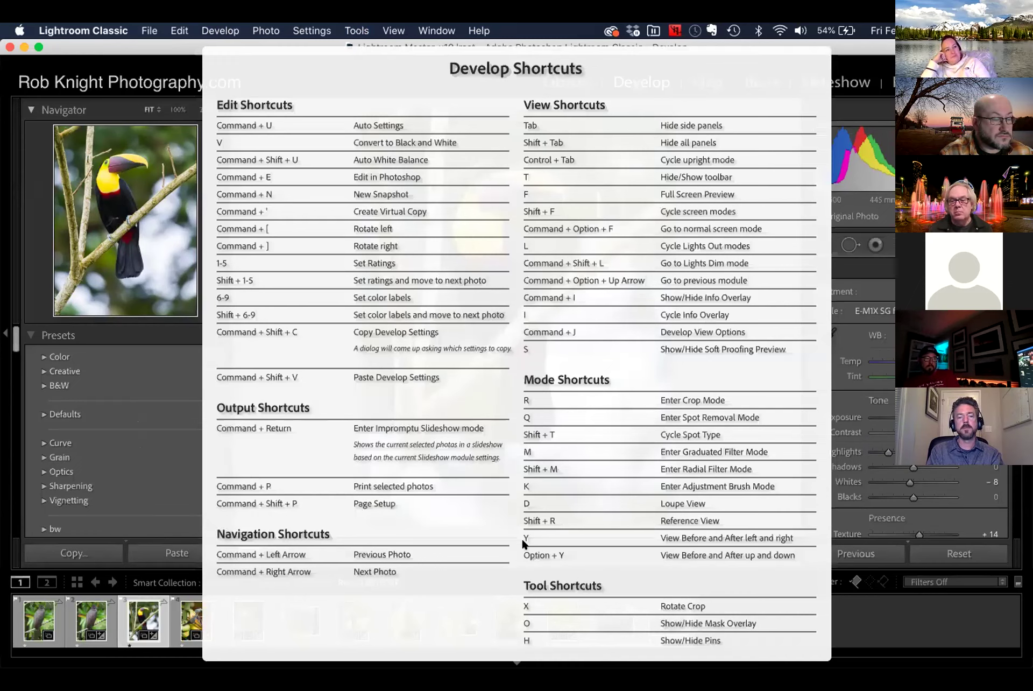
pyautogui.click(334, 354)
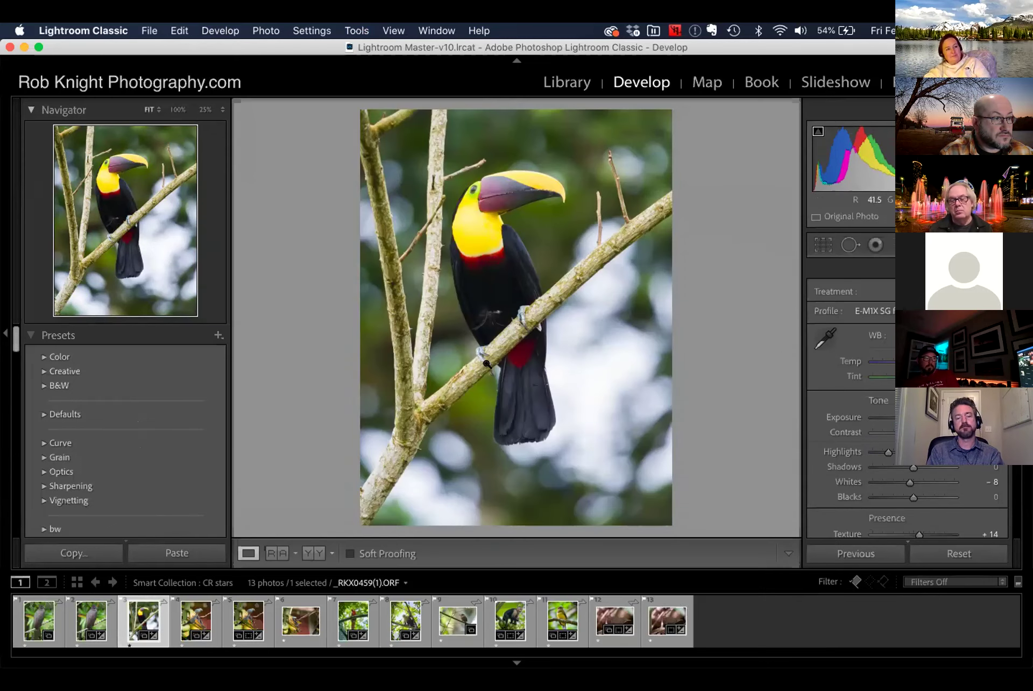
# Return to the library grid and look over the context options for the second bird photo
pyautogui.press('g')
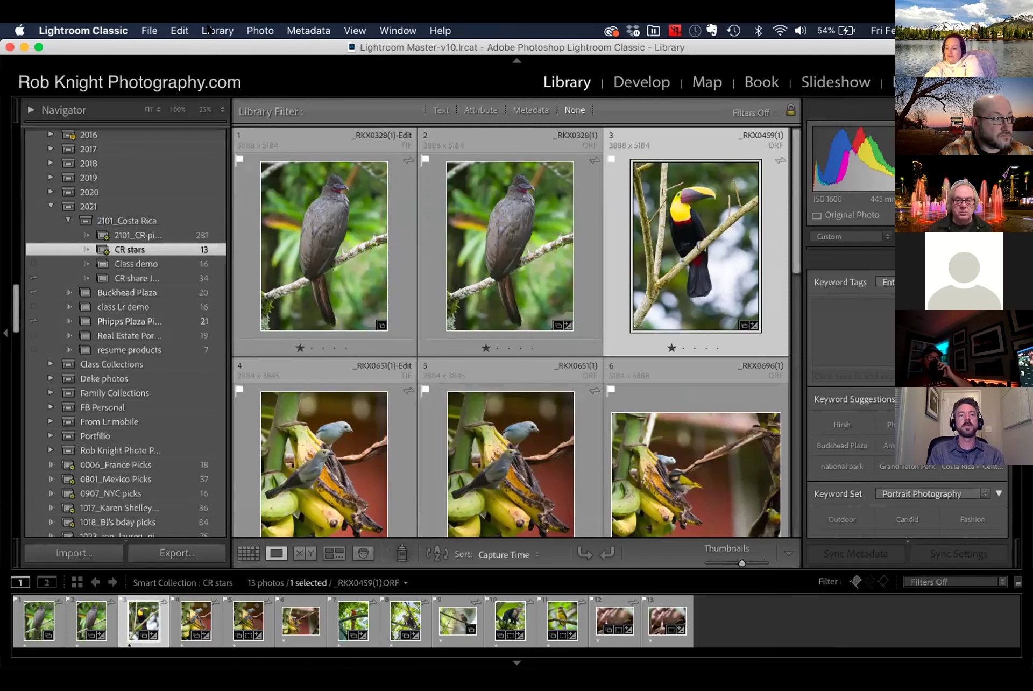
pyautogui.rightClick(525, 284)
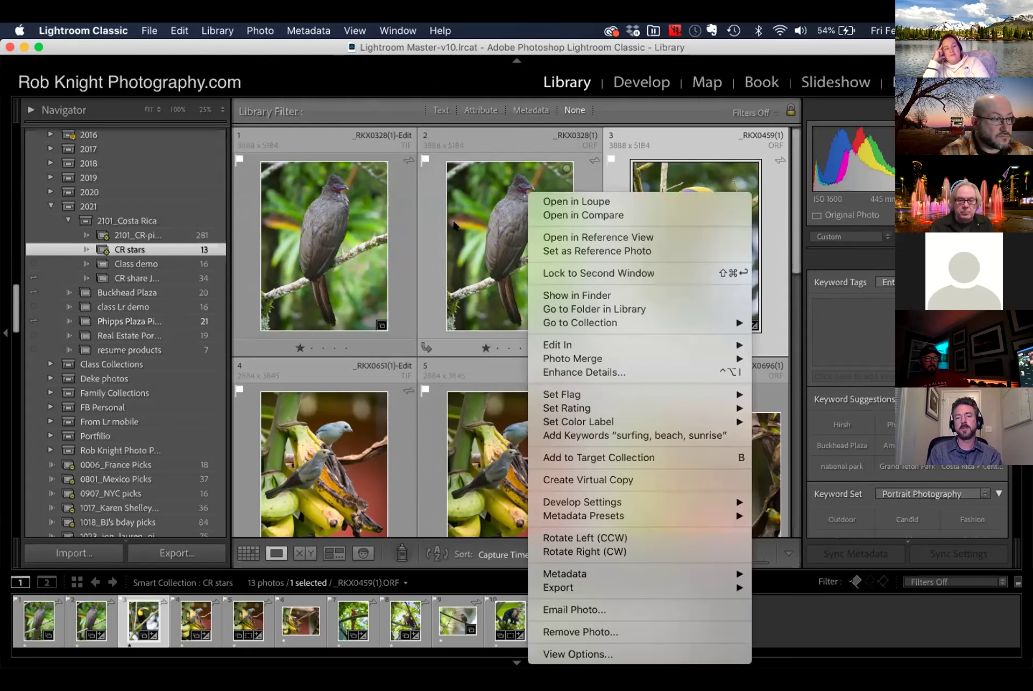
pyautogui.click(483, 231)
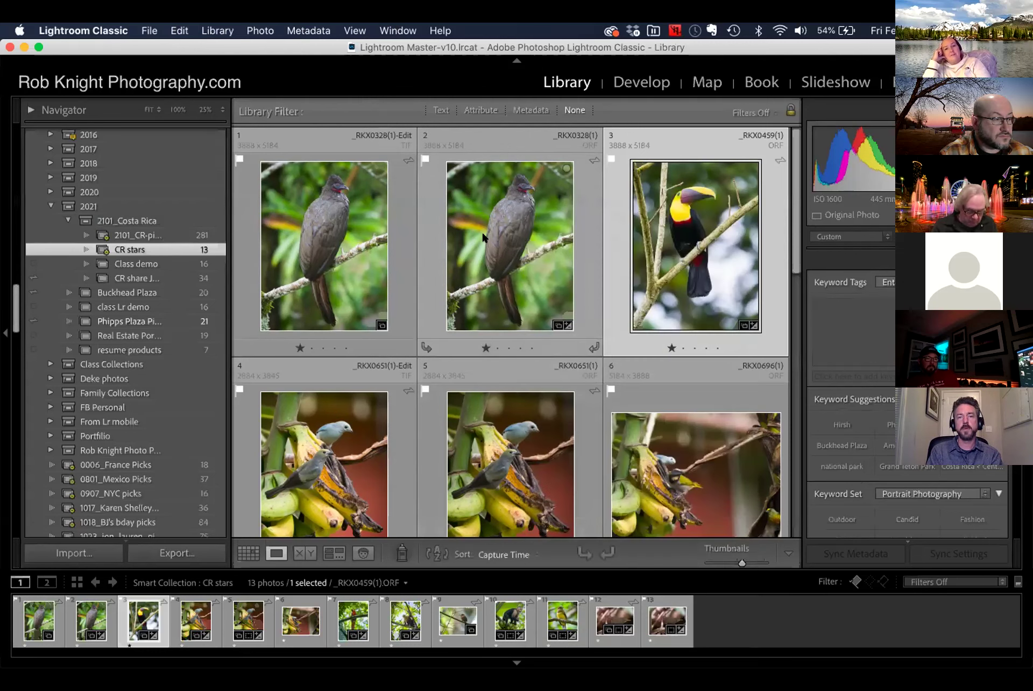